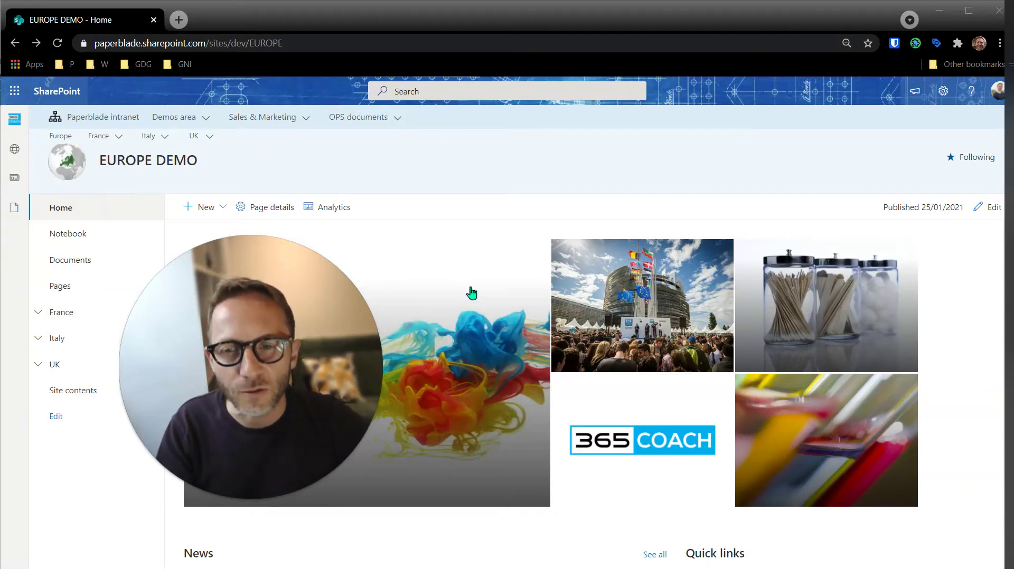
Step: From the EUROPE DEMO home page's New menu, start a new Page to reach the template picker
scroll(438, 298, down, 7)
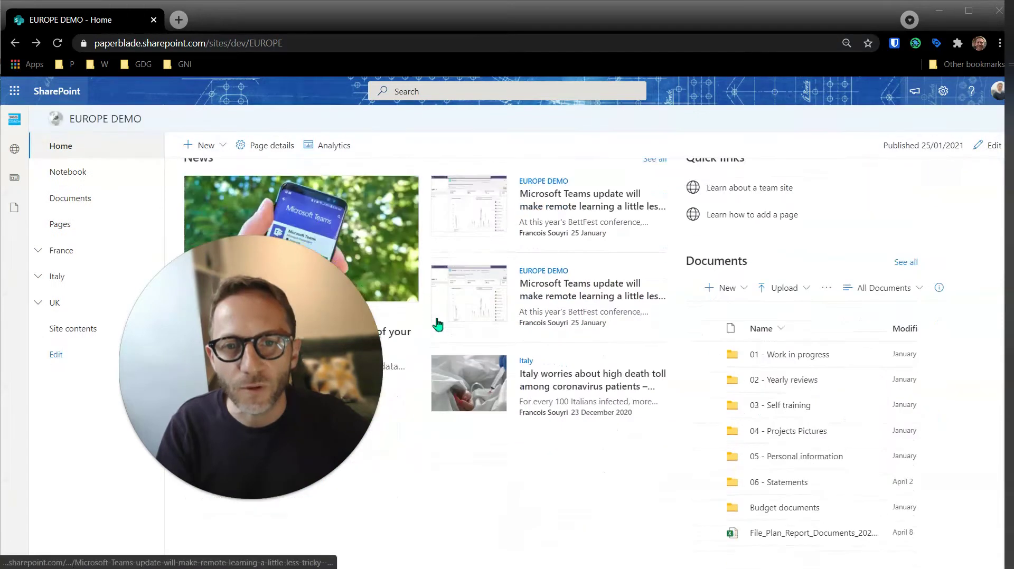
scroll(417, 312, up, 7)
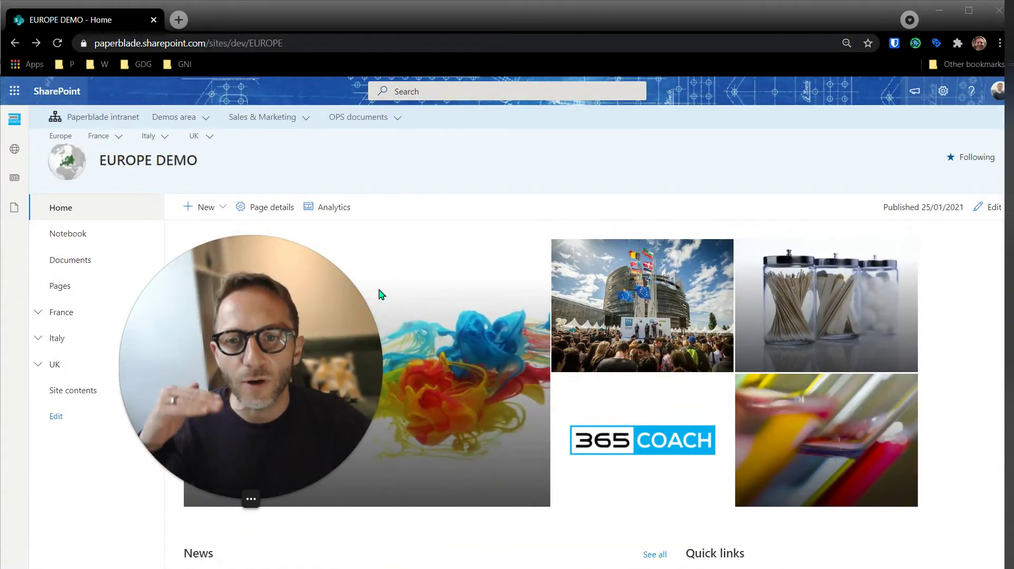
click(195, 209)
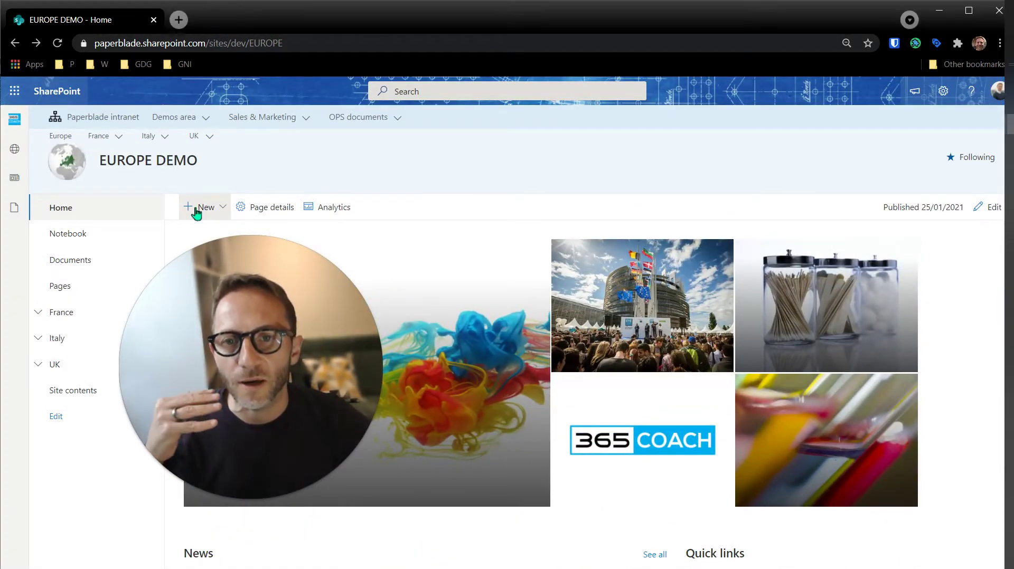
click(196, 211)
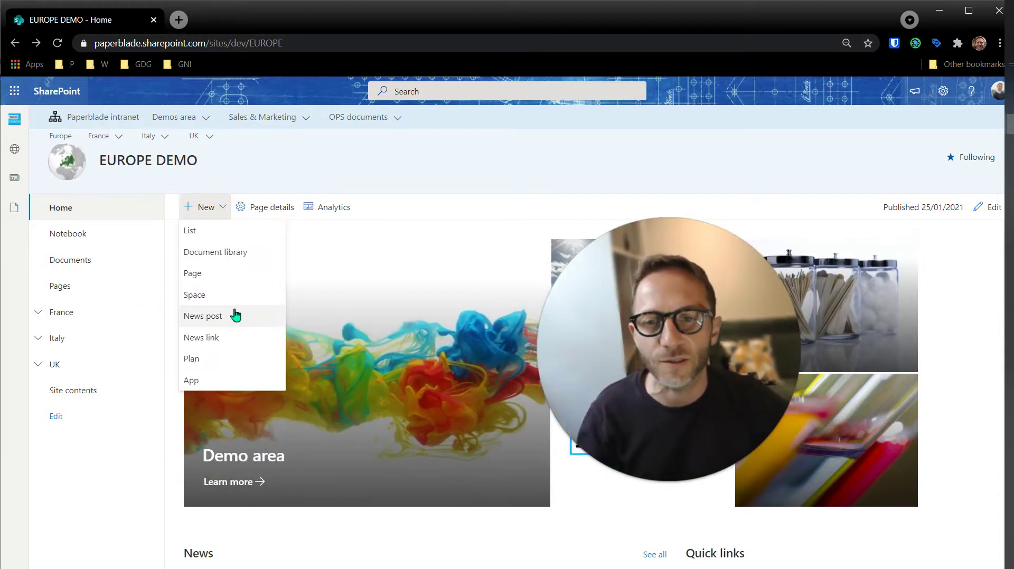
click(220, 275)
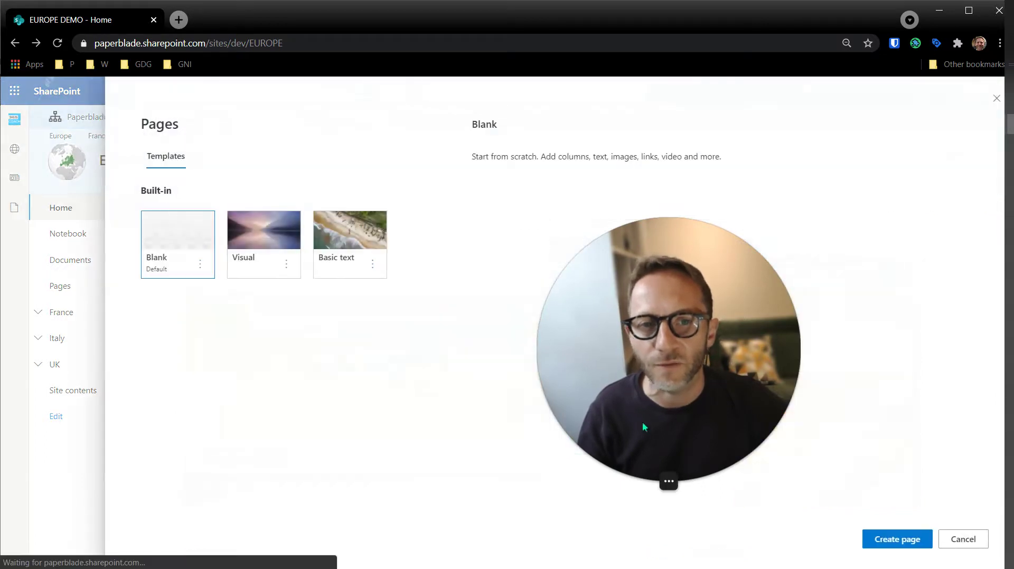
Step: Create a new page from the Blank template
click(643, 479)
drag(625, 431, 918, 461)
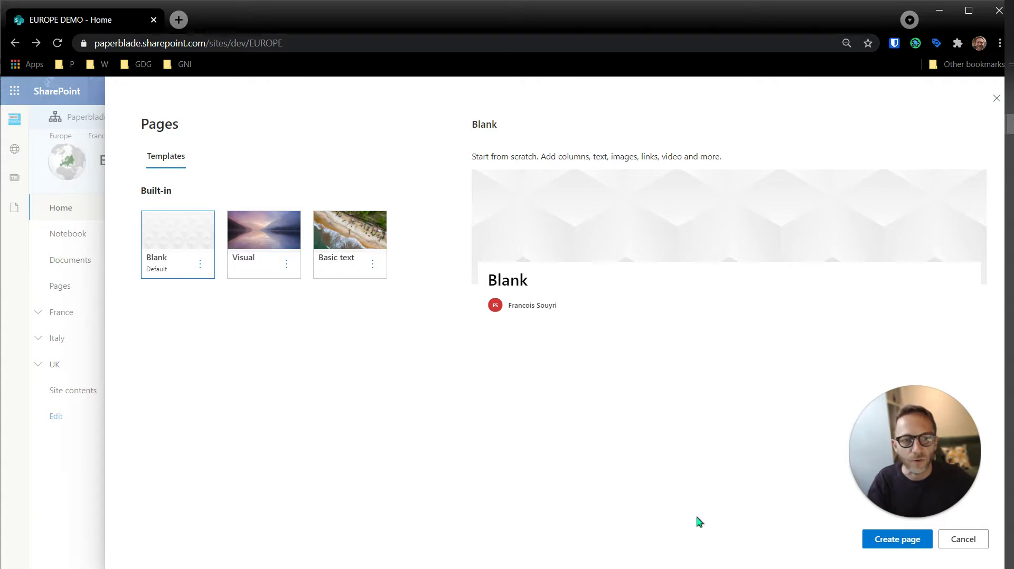
click(878, 543)
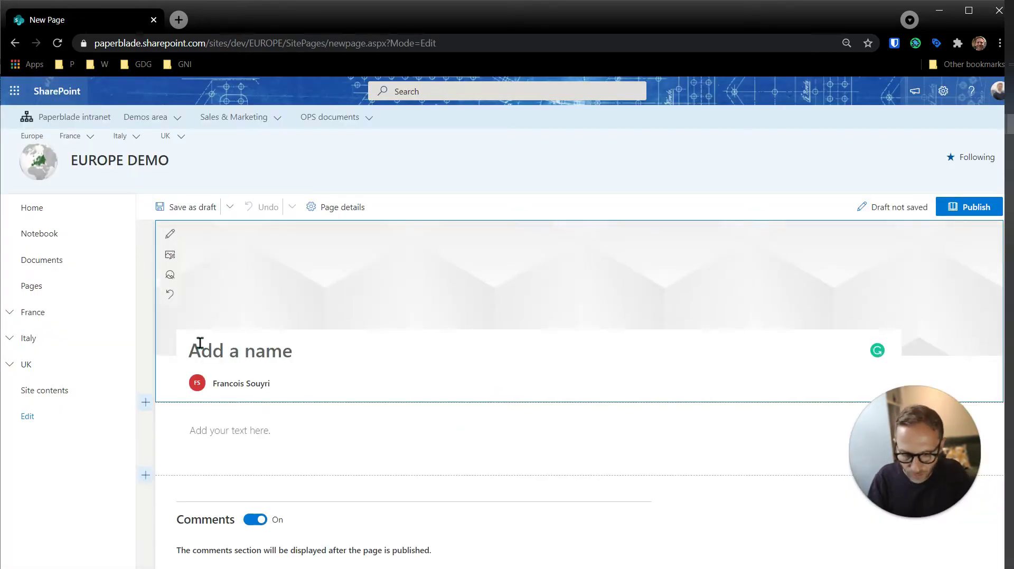
Step: Title the page 'Meeting minutes' and place the caret in the empty text area below
text(Meeting )
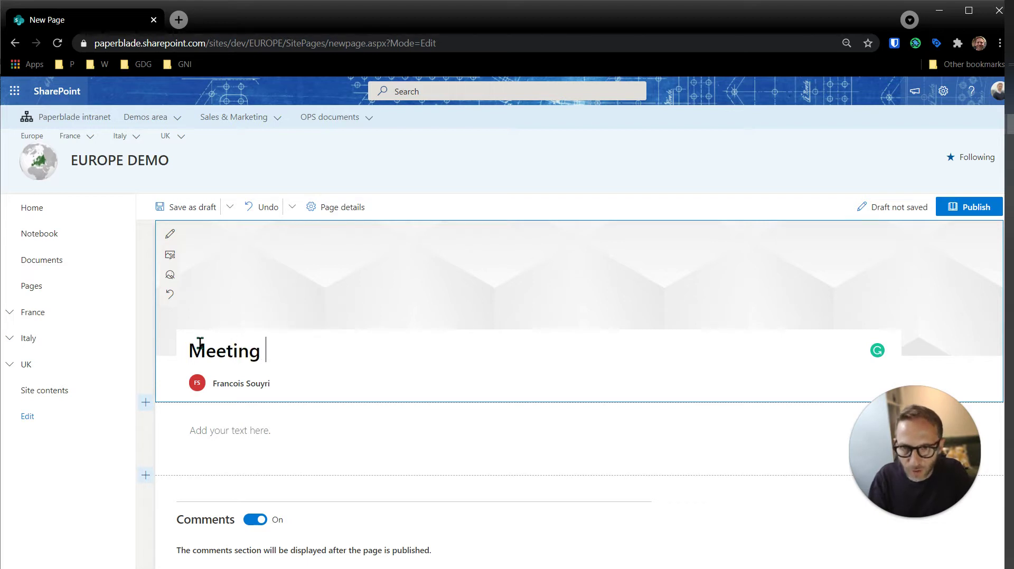
text(minutes)
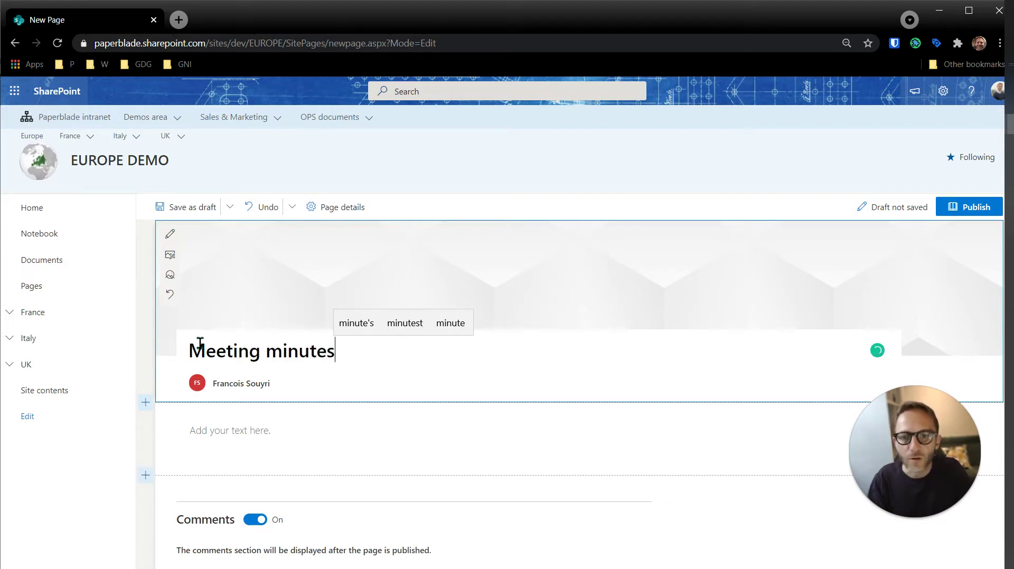
click(229, 431)
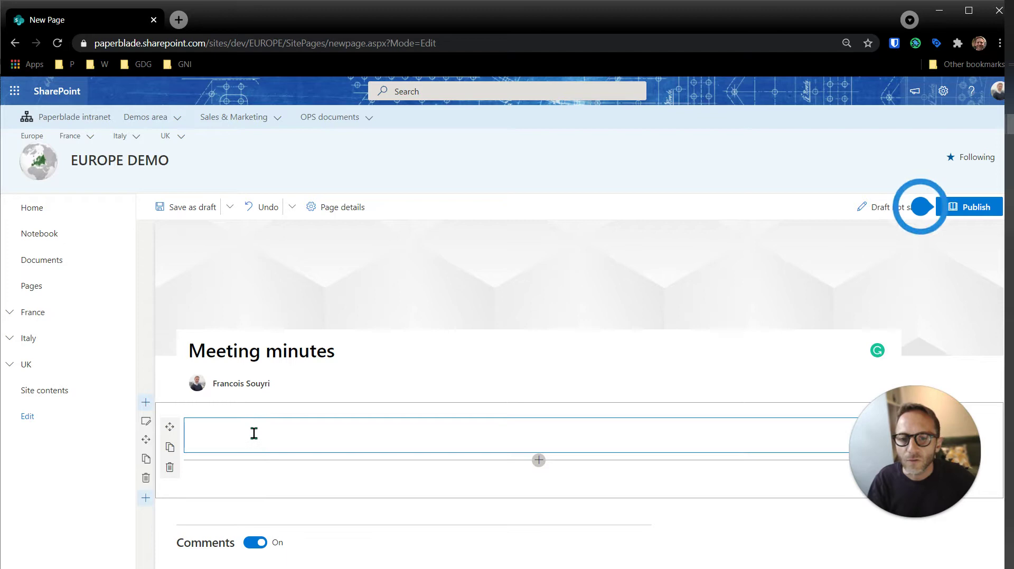
click(253, 434)
Step: Paste the meeting-minutes template text into the text area
key(ctrl+v)
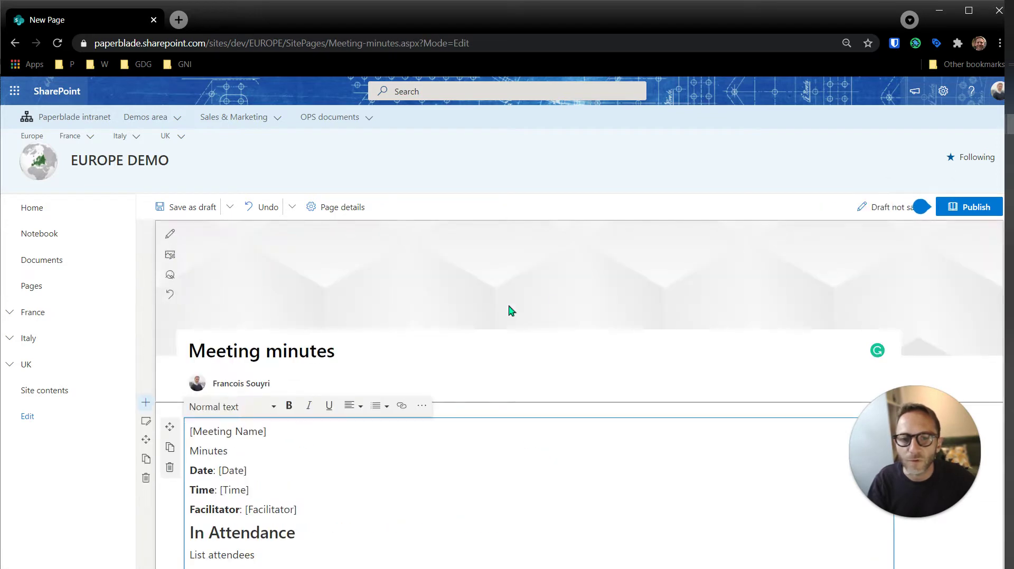
scroll(553, 296, down, 6)
scroll(556, 298, down, 7)
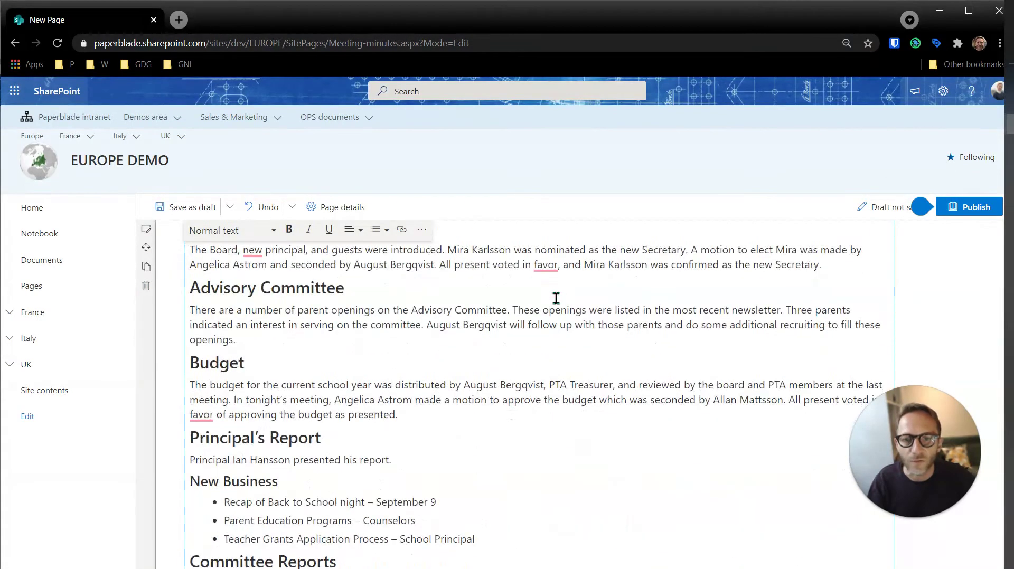
scroll(556, 298, up, 13)
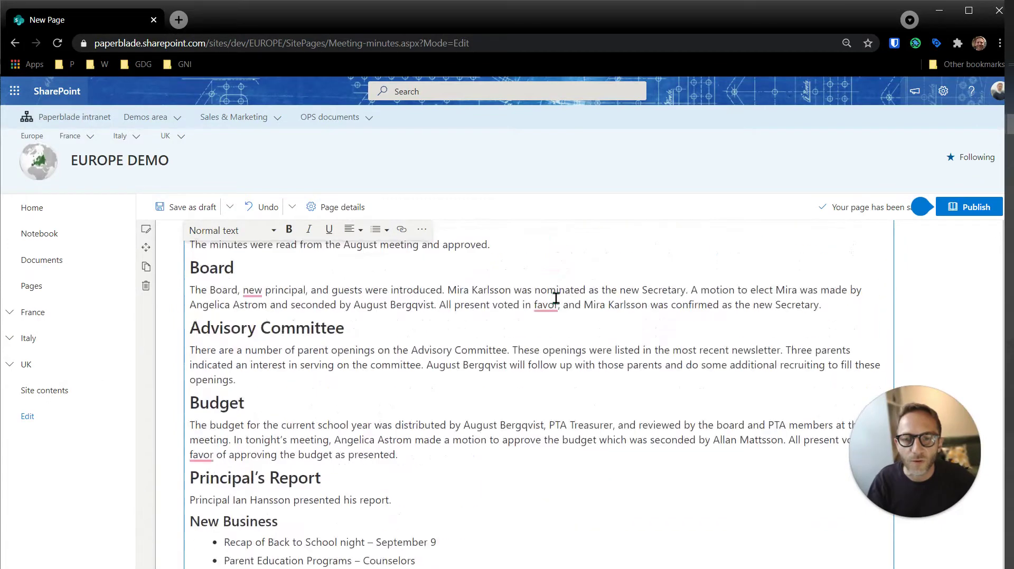
Step: Select the Approval of Minutes and Committee Reports headings in the pasted outline
drag(228, 354, 321, 355)
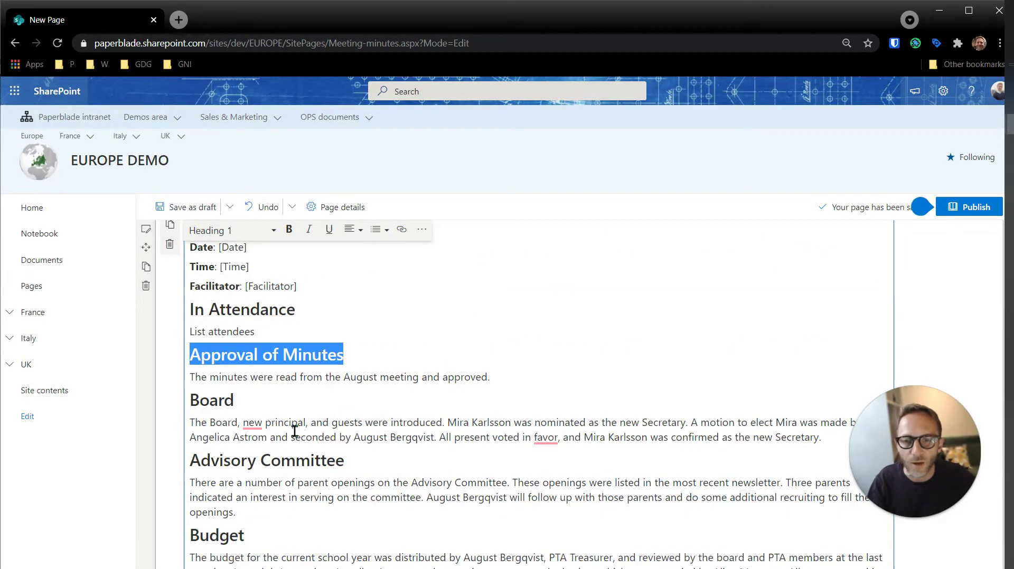
scroll(295, 432, down, 3)
drag(224, 334, 339, 329)
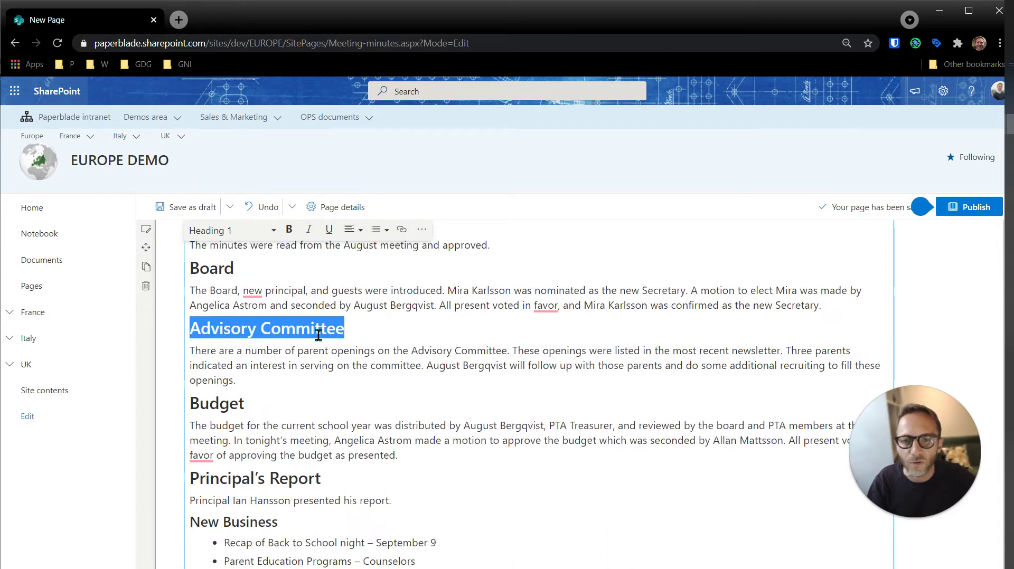
scroll(285, 398, down, 3)
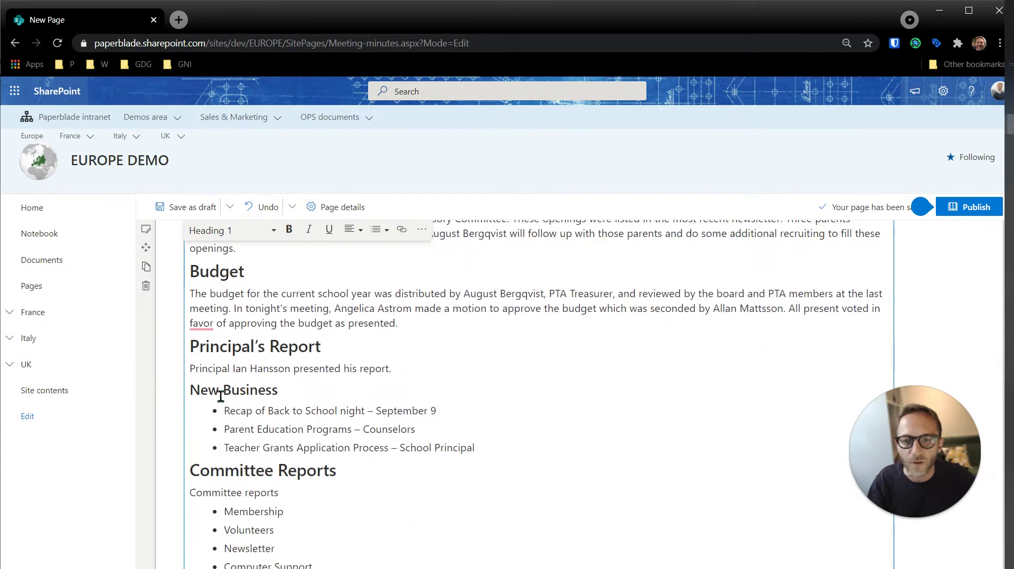
double_click(210, 470)
drag(209, 470, 326, 479)
scroll(326, 479, up, 10)
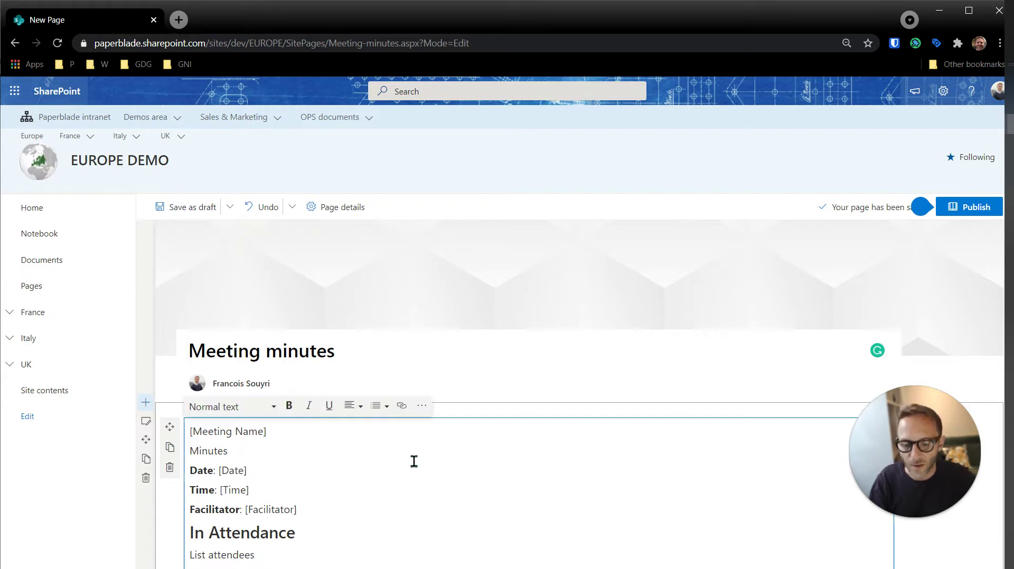
Step: Delete all the pasted text and insert three more empty Text web parts below it
key(ctrl+a)
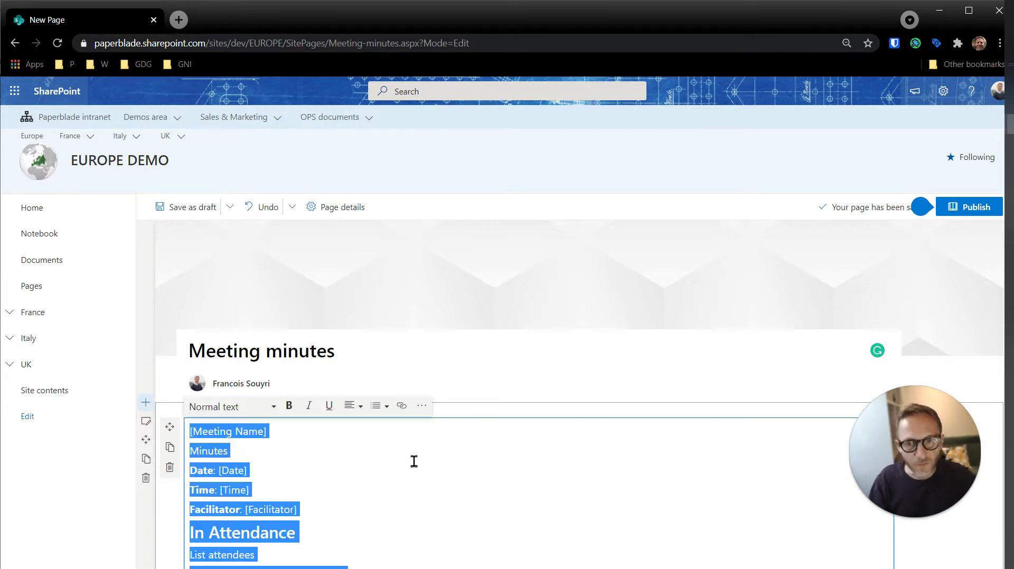
key(Delete)
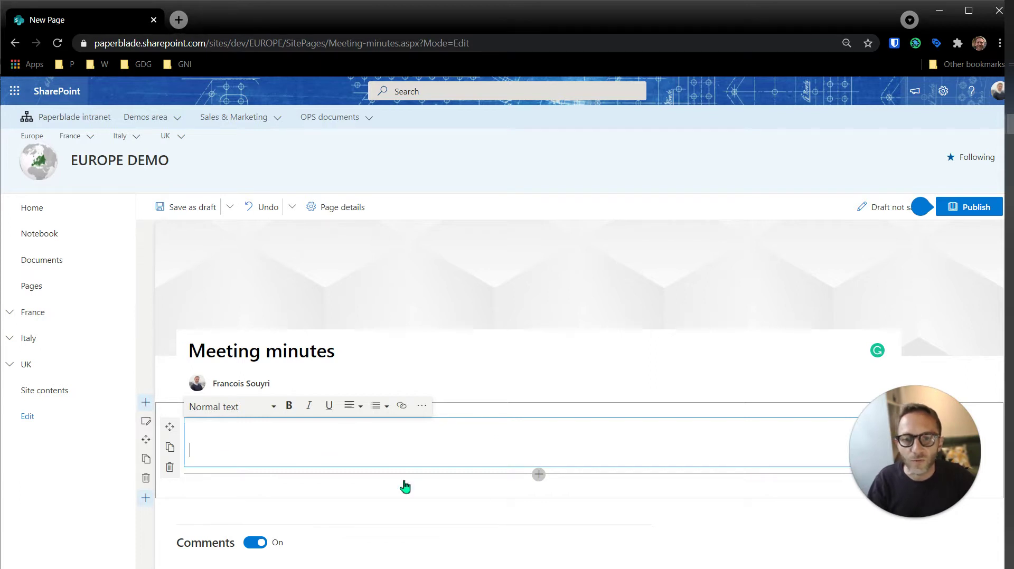
click(539, 475)
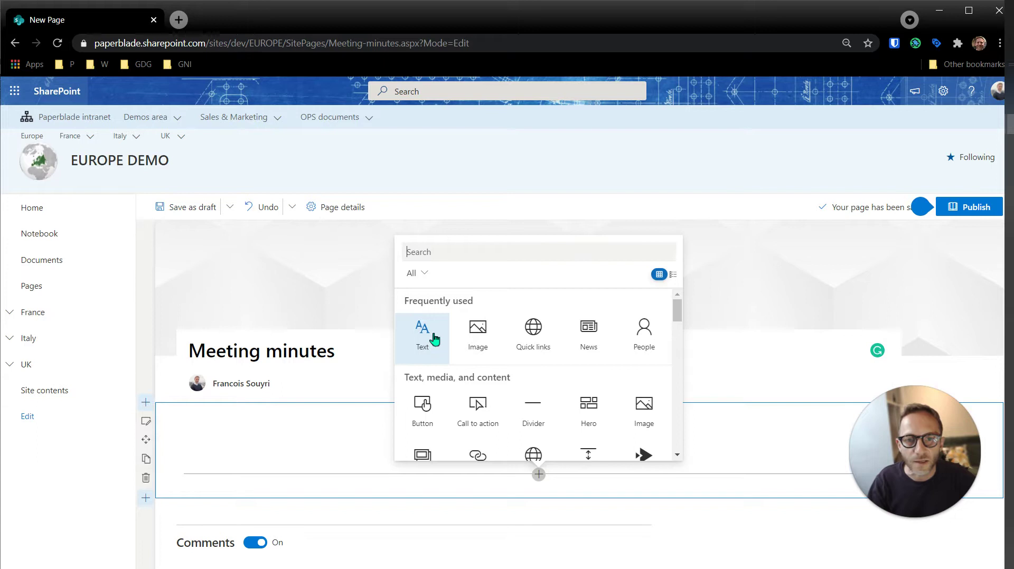
click(433, 338)
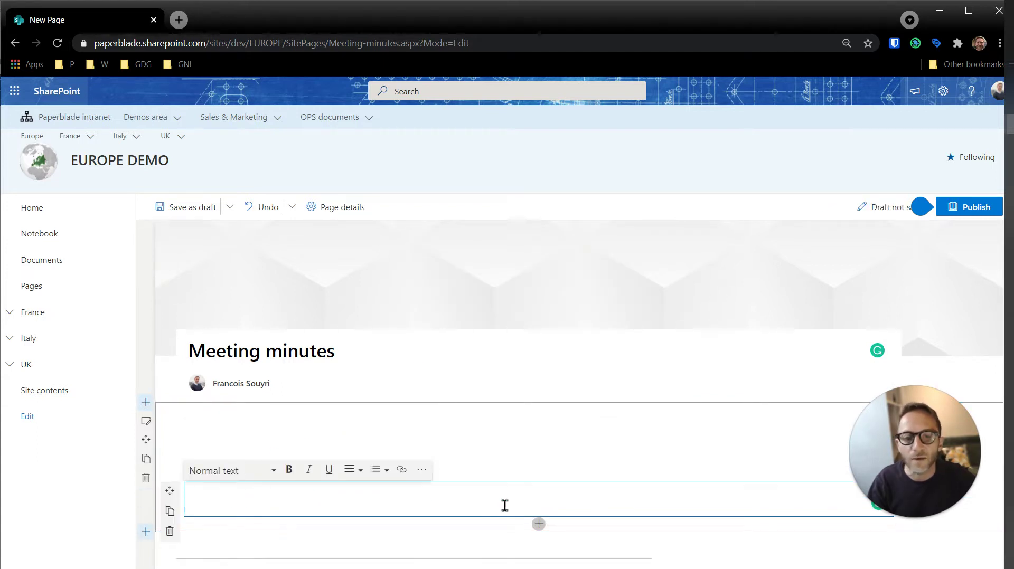
click(539, 525)
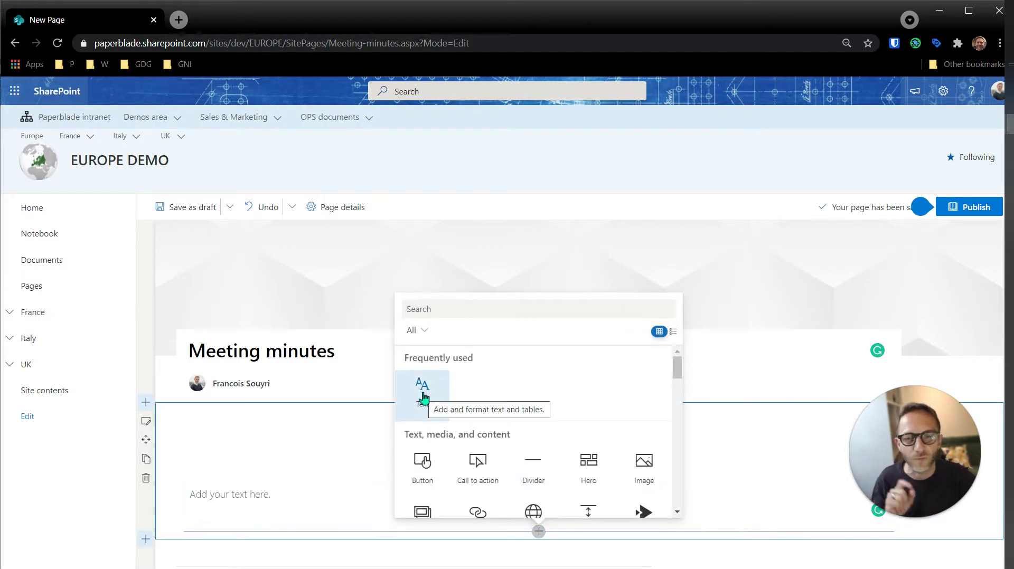
click(423, 393)
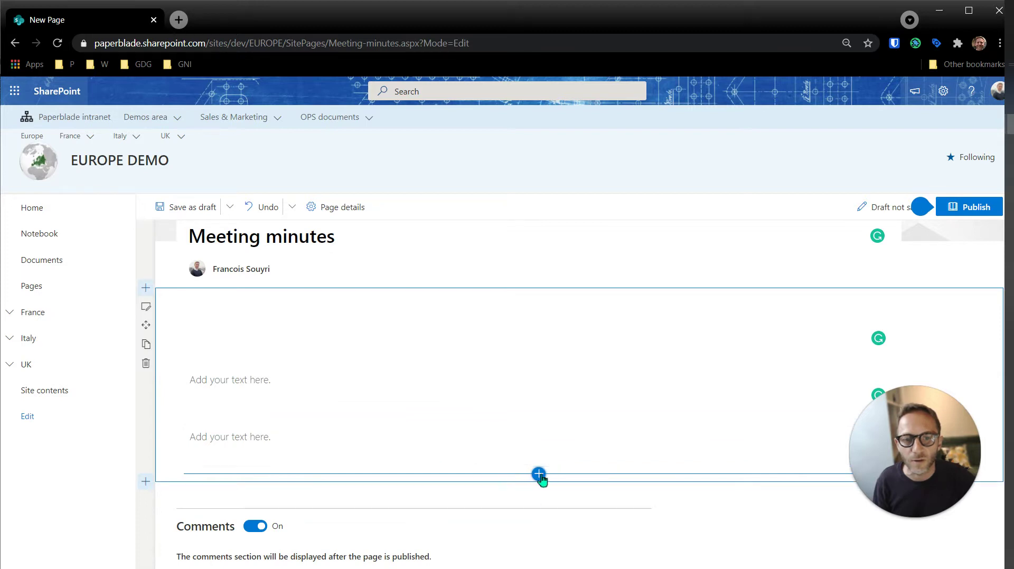
click(539, 475)
click(431, 347)
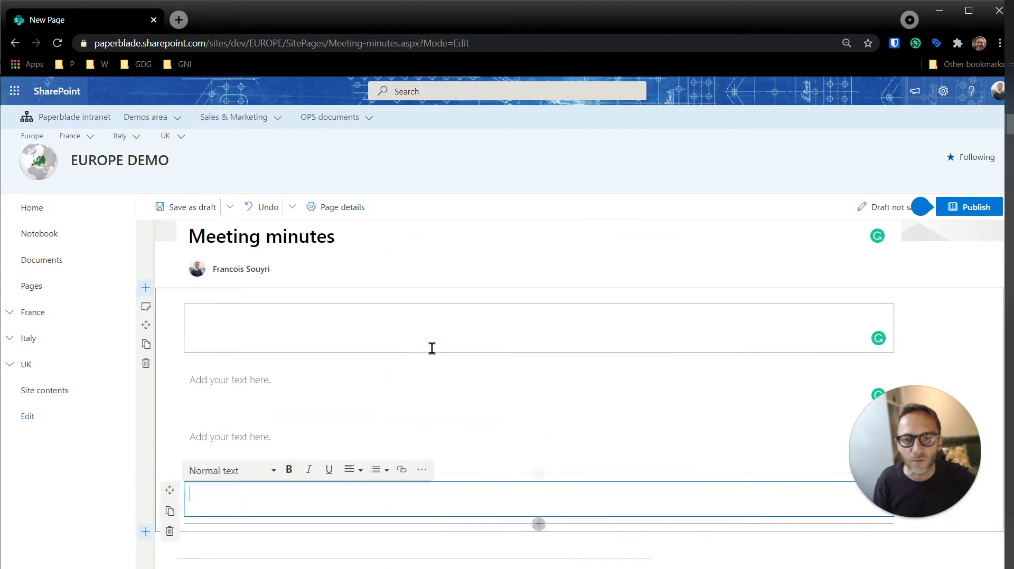
click(281, 325)
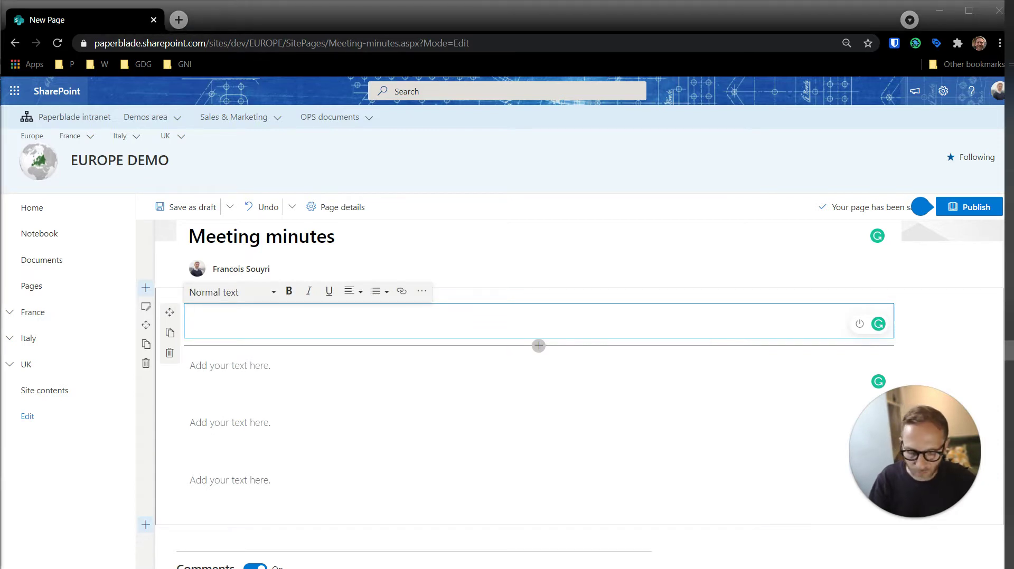
Step: Paste the In Attendance section into the top empty text block
click(209, 322)
text(In Attendance List attendees)
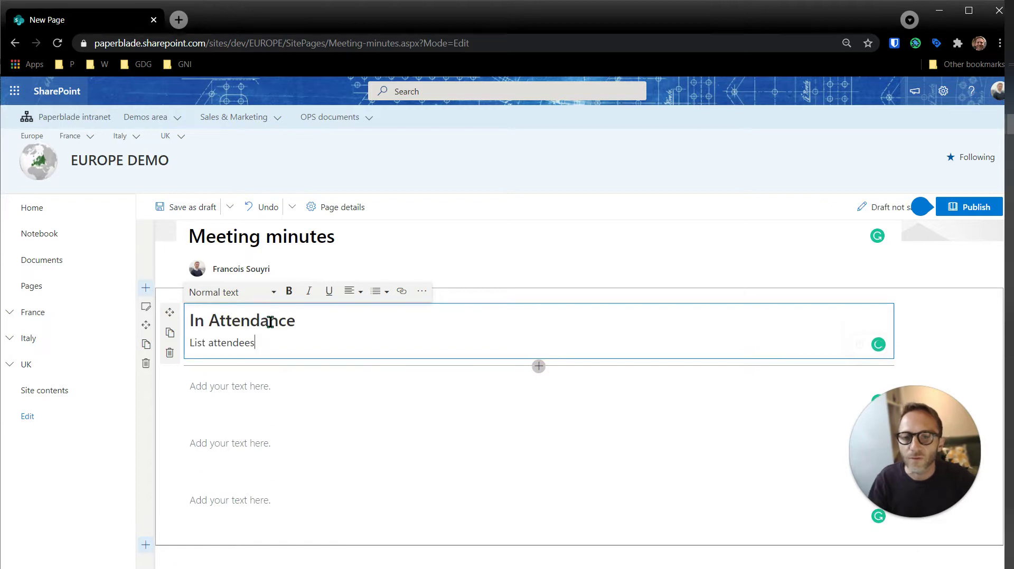
click(233, 322)
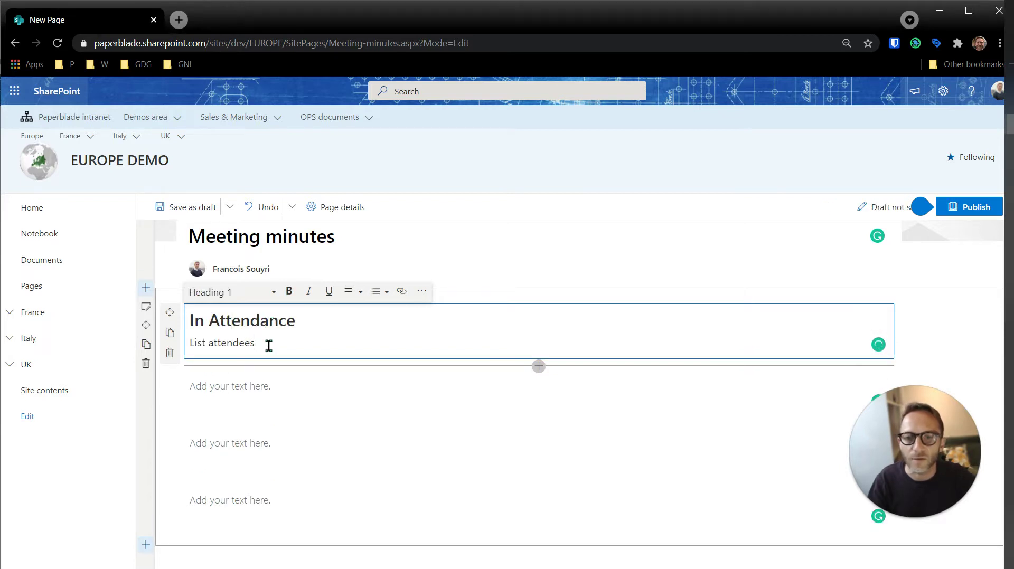
click(268, 346)
Step: Add attendee placeholder lines a, b, c, d, e, f, g and hi under List attendees
key(Return)
text(a)
key(Return)
text(b)
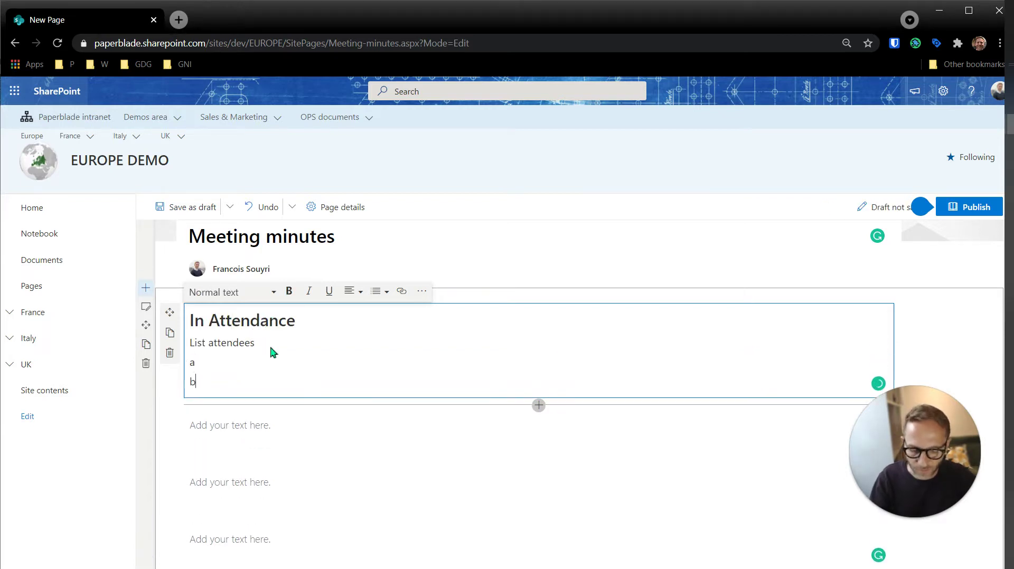
key(Return)
text(c)
key(Return)
text(d)
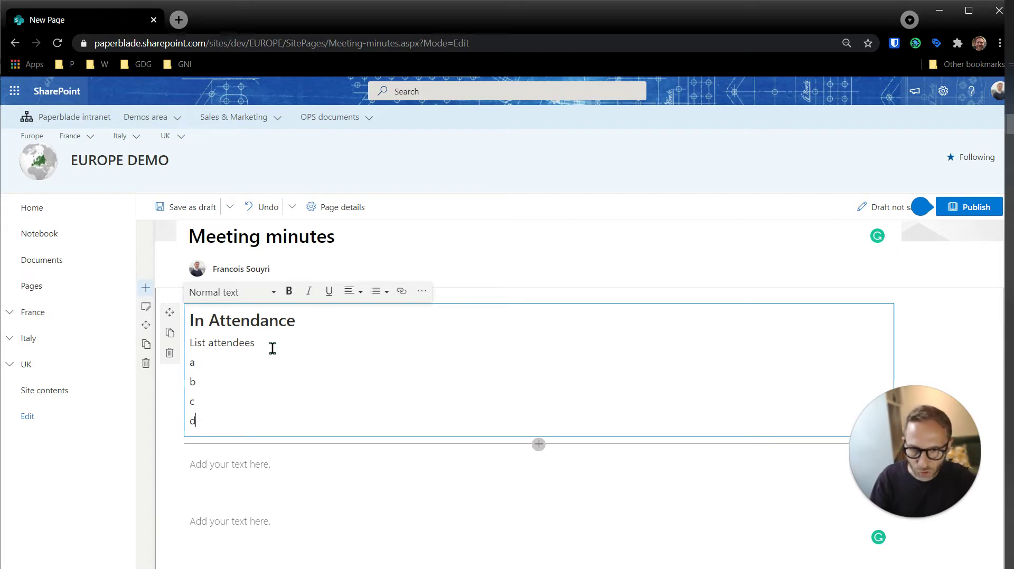
key(Return)
text(e)
key(Return)
text(f)
key(Return)
text(g)
key(Return)
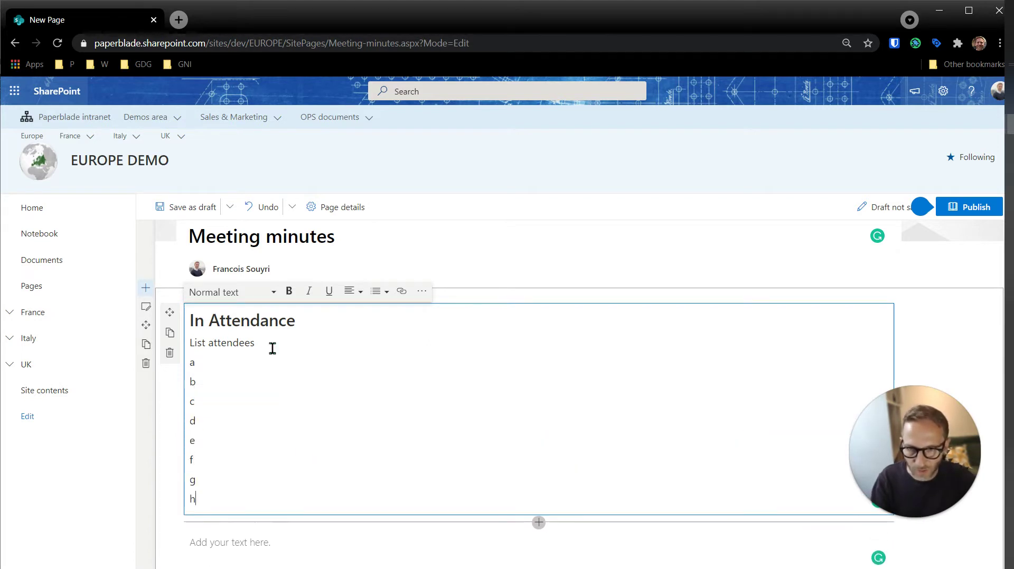
text(hi)
key(Return)
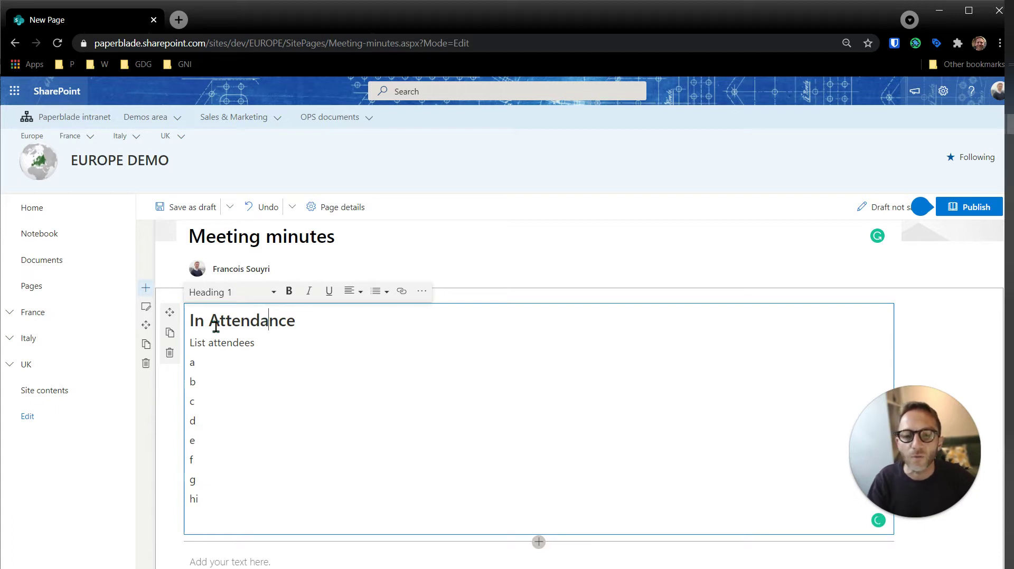
drag(215, 326, 303, 330)
click(251, 321)
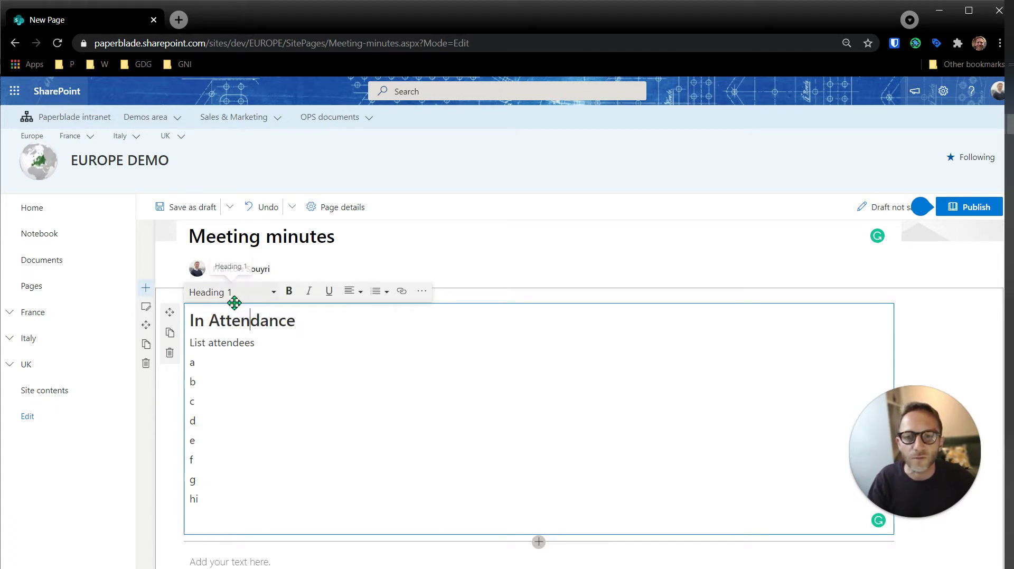
scroll(249, 338, down, 5)
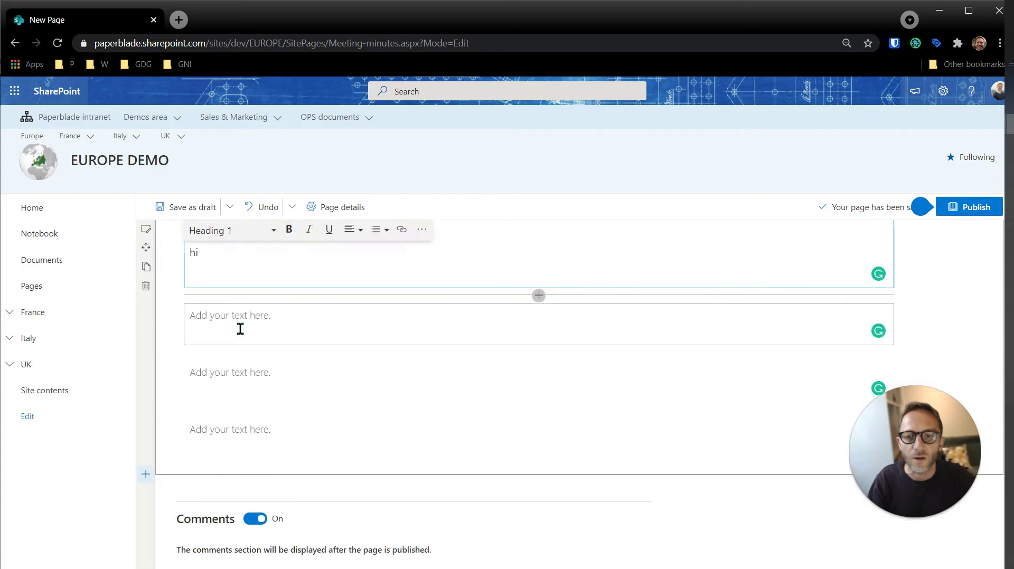
Step: Paste the Approval of Minutes heading and sentence into the next block, keeping Heading 1
click(241, 328)
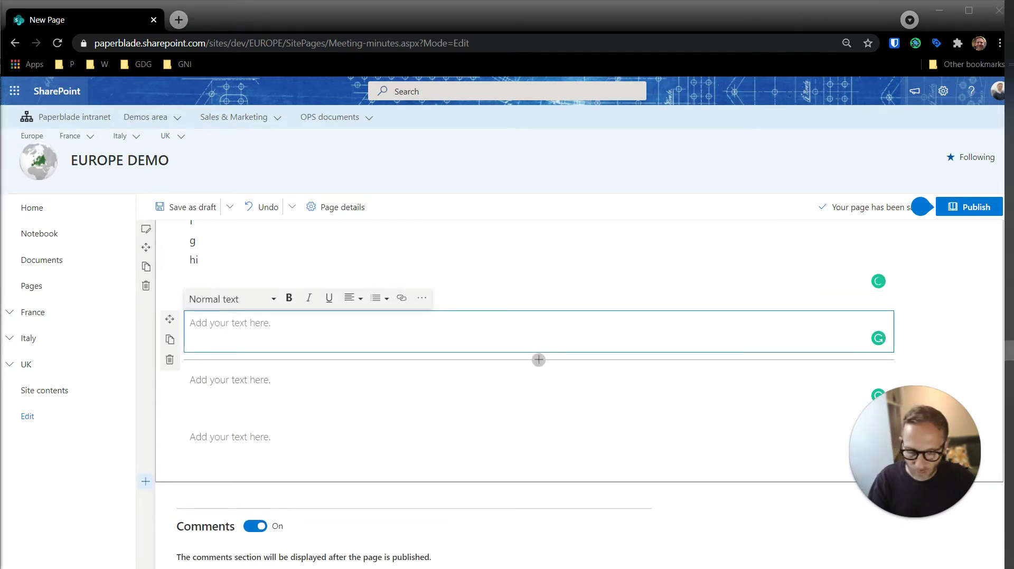
click(240, 329)
text(Approval of Minutes The minutes were read from the August meeting and approved.)
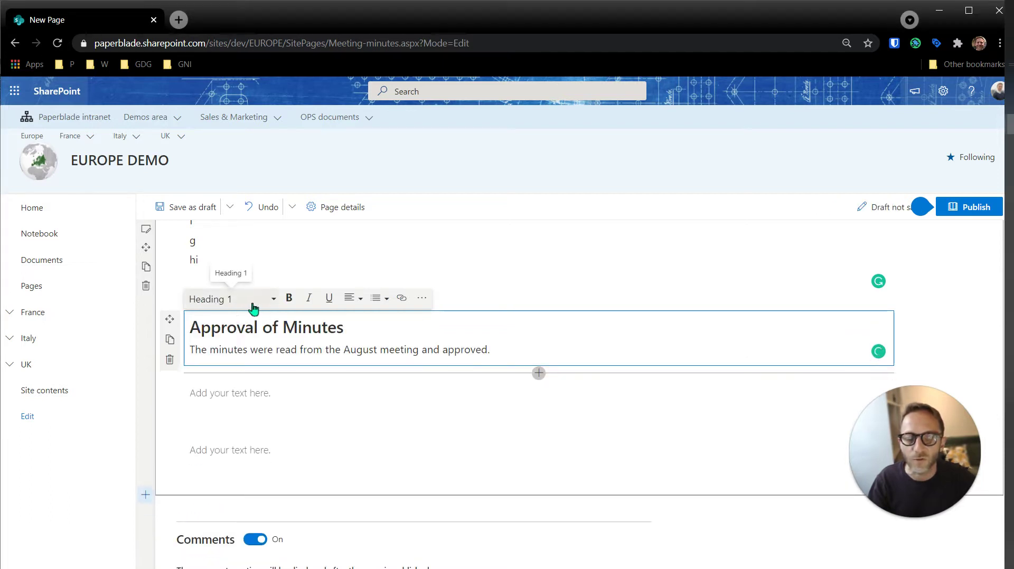
click(253, 308)
click(225, 319)
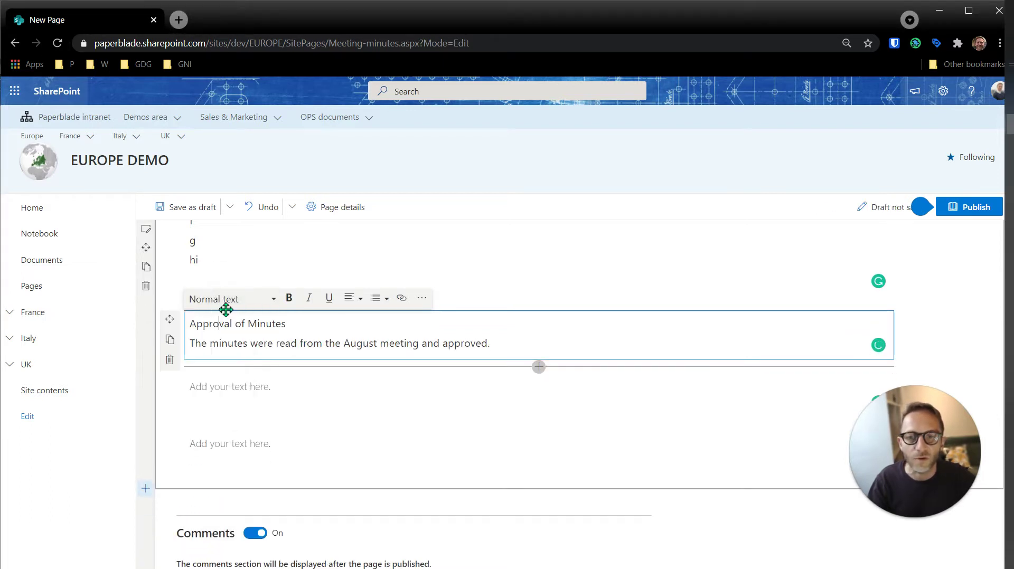
click(227, 309)
click(226, 342)
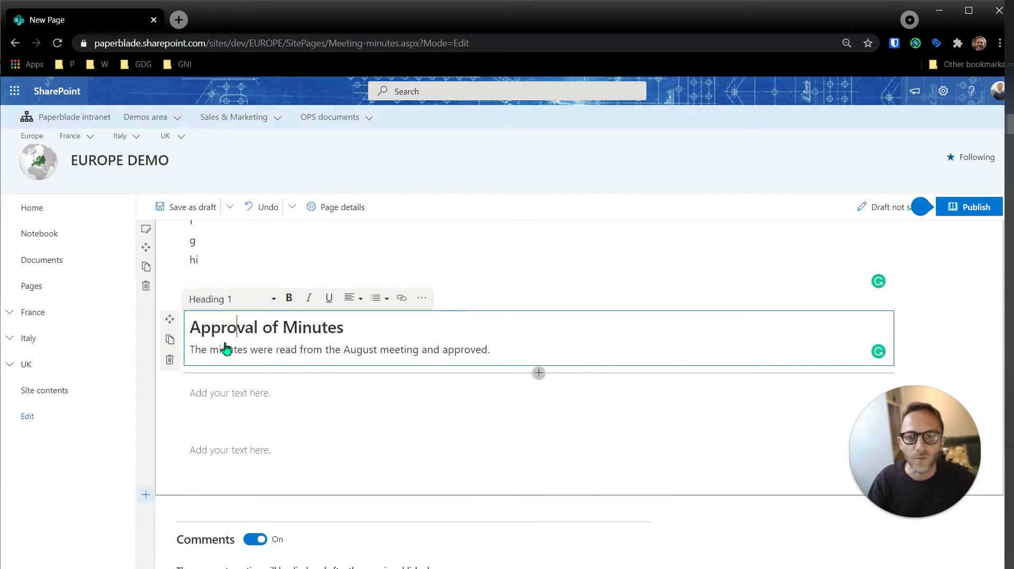
Step: Add a 'Minutes apprved..' line below the Approval of Minutes paragraph
click(330, 351)
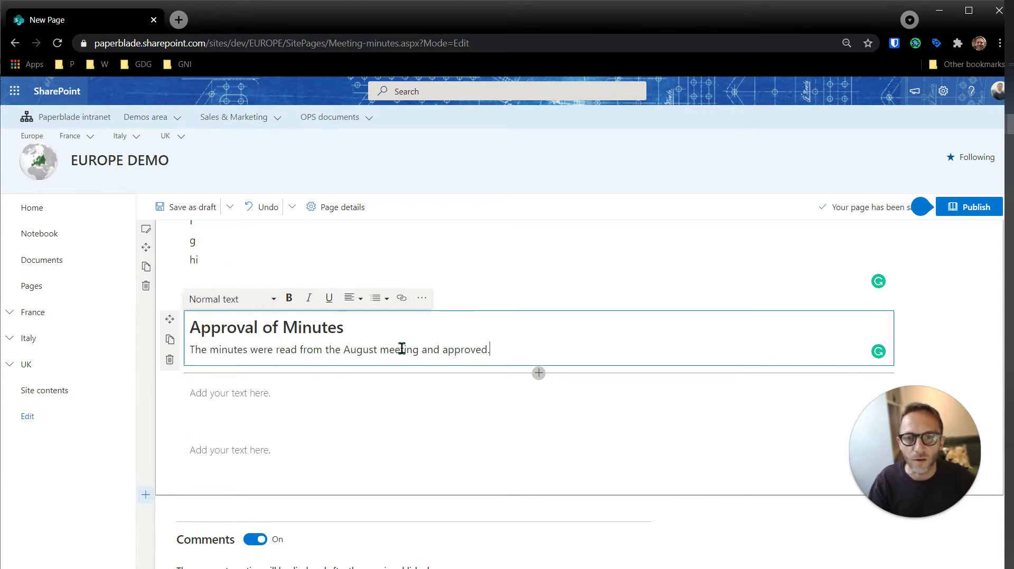
key(Return)
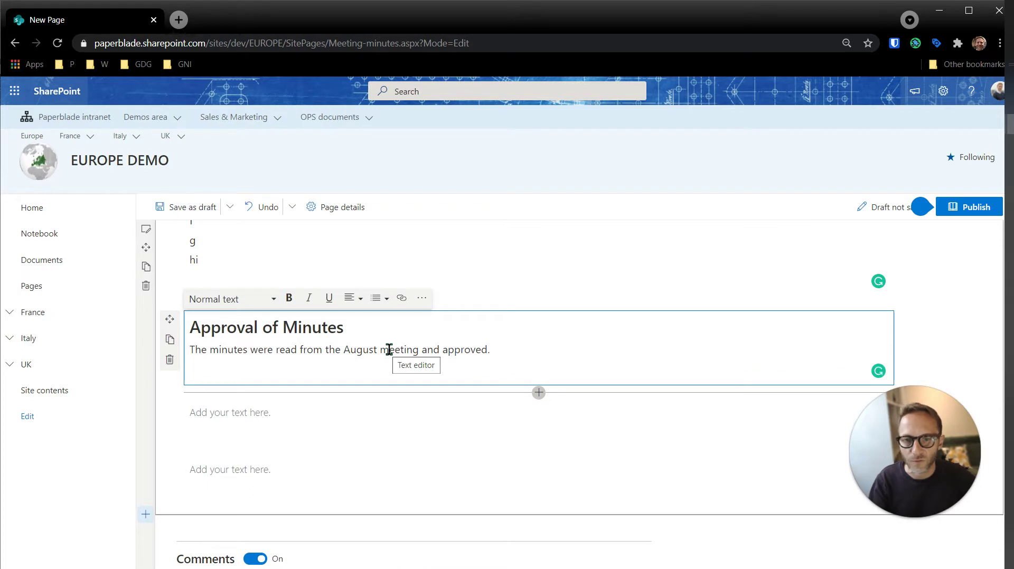
text(Minutes)
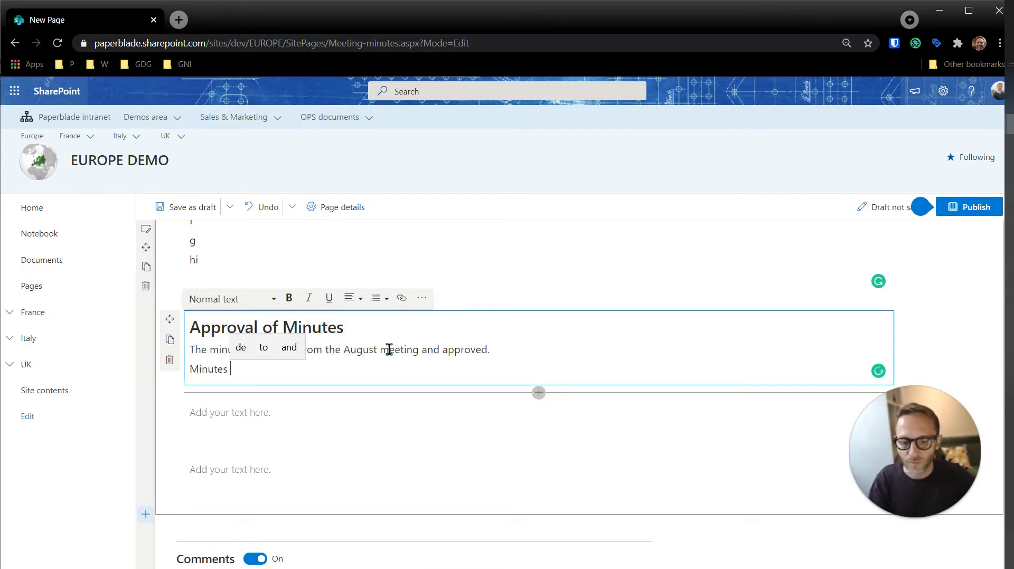
key(Home)
key(End)
text(a)
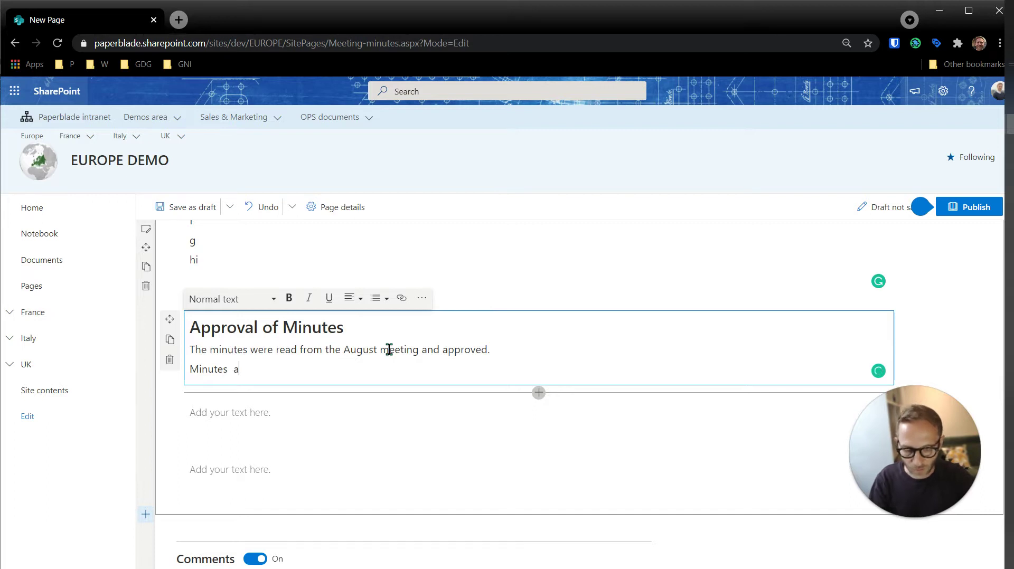
text(pprved..)
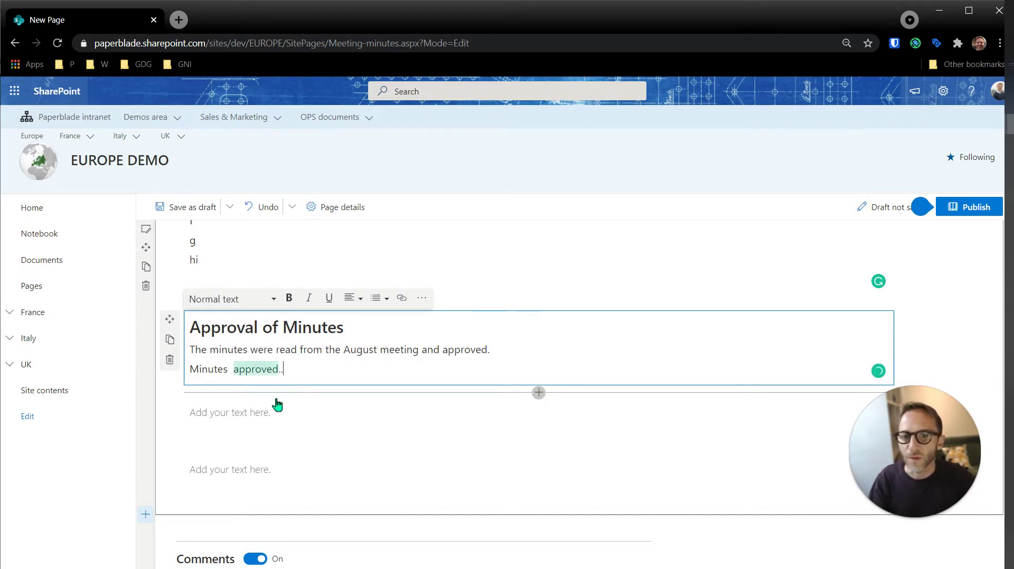
click(274, 410)
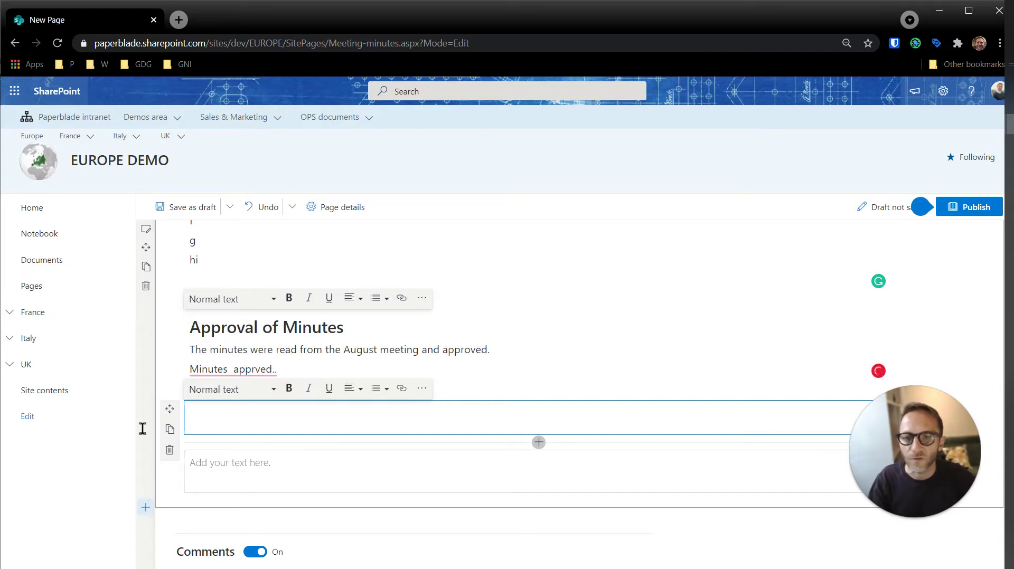
Step: Paste the Board and Advisory Committee sections into the empty text part
text(Board The Board, new principal, and guests were introduced. Mira Karlsson was nominated as the new Secretary. A motion to elect Mira was made by Angelica Astrom and seconded by August Bergqvist. All present voted in favor, and Mira Karlsson was confirmed as the new Secretary. Advisory Committee There are a number of parent openings on the Advisory Committee. These openings were listed in the most recent newsletter. Three parents indicated an interest in serving on the committee. August Bergqvist will follow up with those parents and do some additional recruiting to fill openings.)
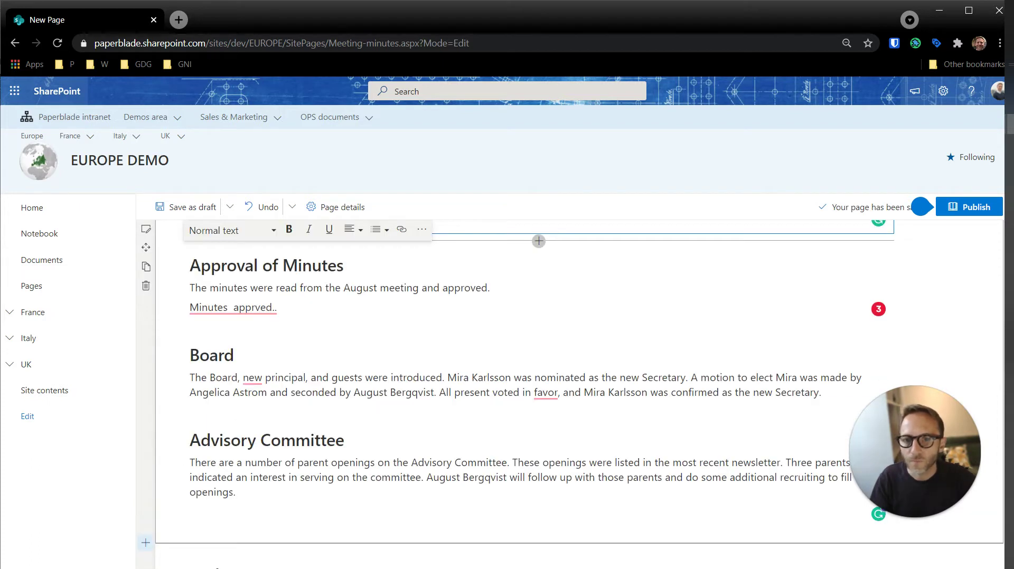
scroll(282, 430, down, 5)
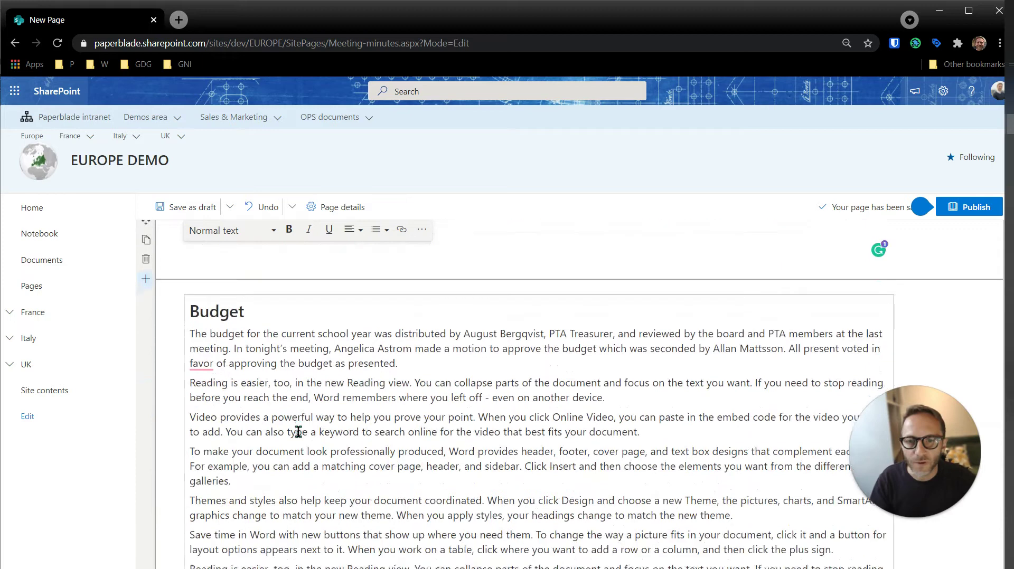
scroll(289, 336, down, 10)
scroll(289, 340, up, 2)
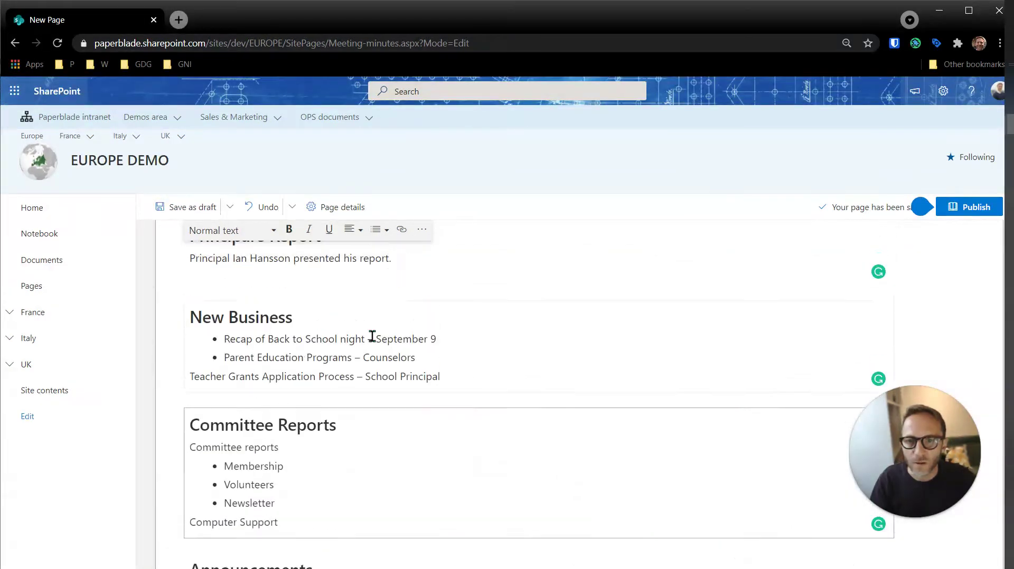
Step: Paste sample paragraphs after the New Business items
click(466, 385)
key(Return)
key(Return)
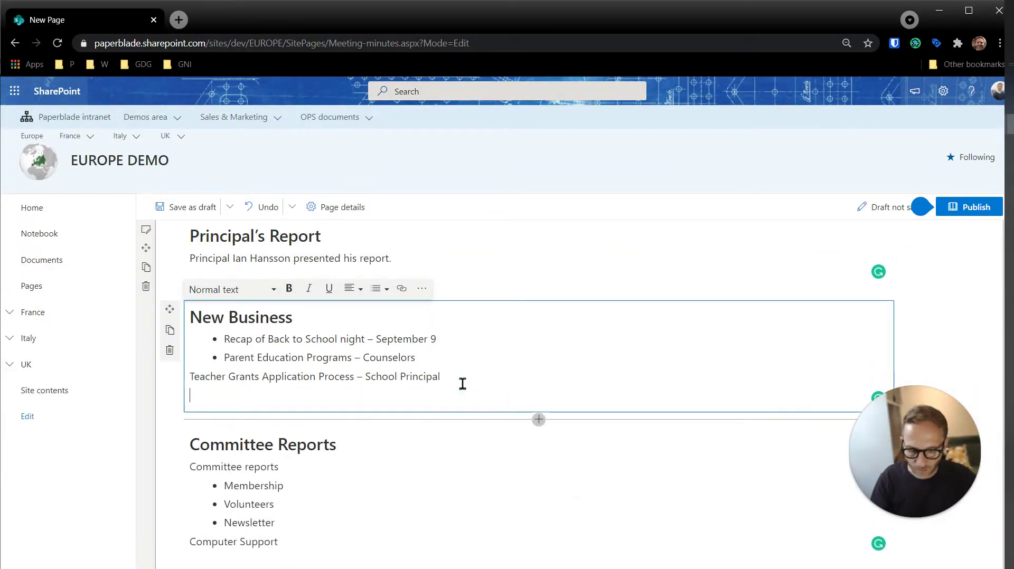
text(To make your document look professionally produced, Word provides header, footer, cover page, and text box designs that complement each other. For example, you can add a matching cover page, header, and sidebar. Click Insert and then choose the elements you want from the different galleries. Themes and styles also help keep your document coordinated. When you click Design and choose a new Theme, the pictures, charts, and SmartArt graphics change to match your new theme. When you apply styles, your headings change to match the new theme.)
text(To make your document look professionally produced, Word provides header, footer, cover page, and text box designs that complement each other. For example, you can add a matching cover page, header, and sidebar. Click Insert and then choose the elements you want from the different galleries. Themes and styles also help keep your document coordinated. When you click Design and choose a new Theme, the pictures, charts, and SmartArt graphics change to match your new theme. When you apply styles, your headings change to match the new theme.)
scroll(463, 384, down, 5)
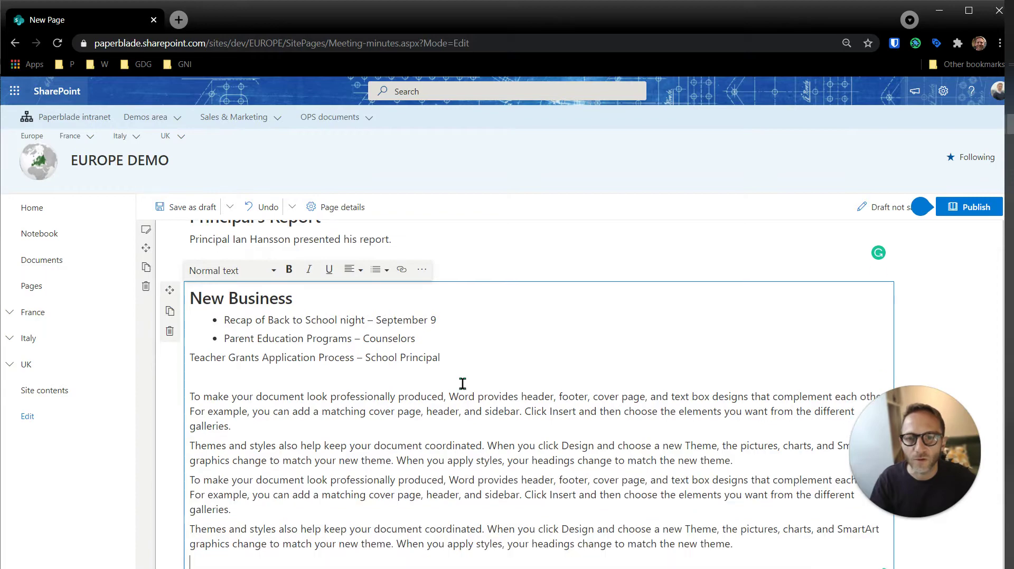
Step: Paste sample paragraphs after the Advisory Committee paragraph
click(484, 363)
scroll(460, 364, down, 5)
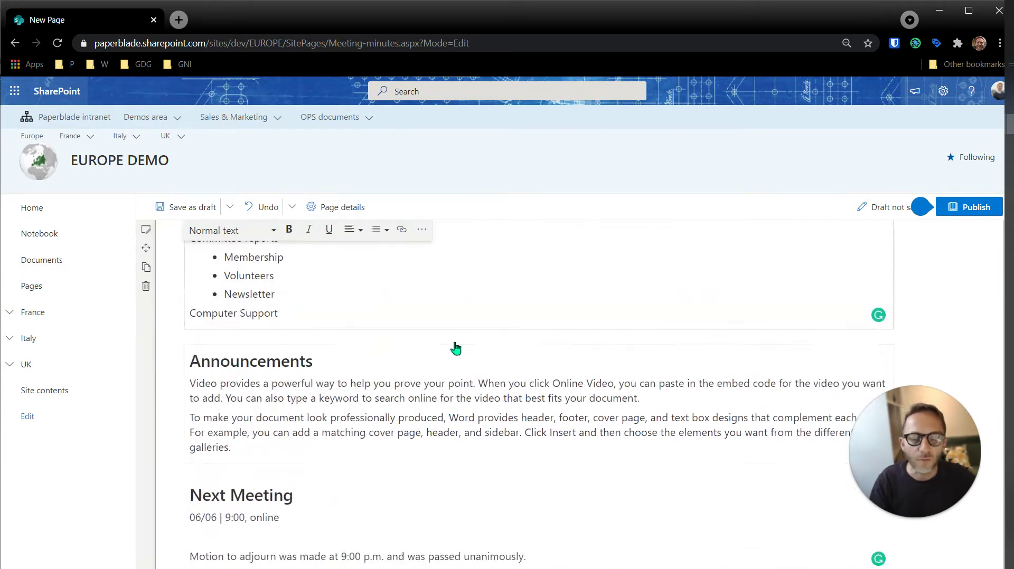
scroll(465, 369, up, 15)
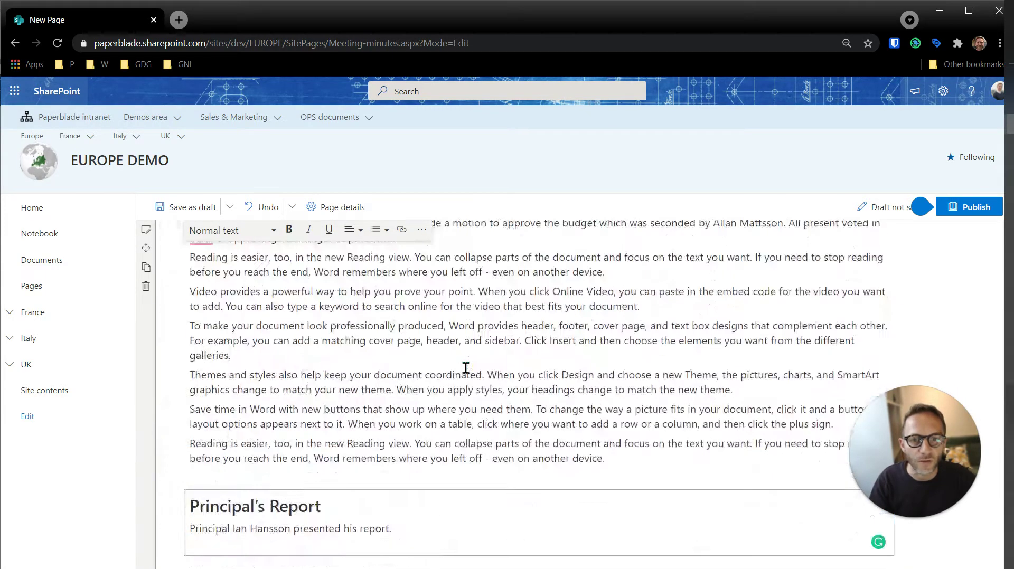
scroll(463, 369, down, 8)
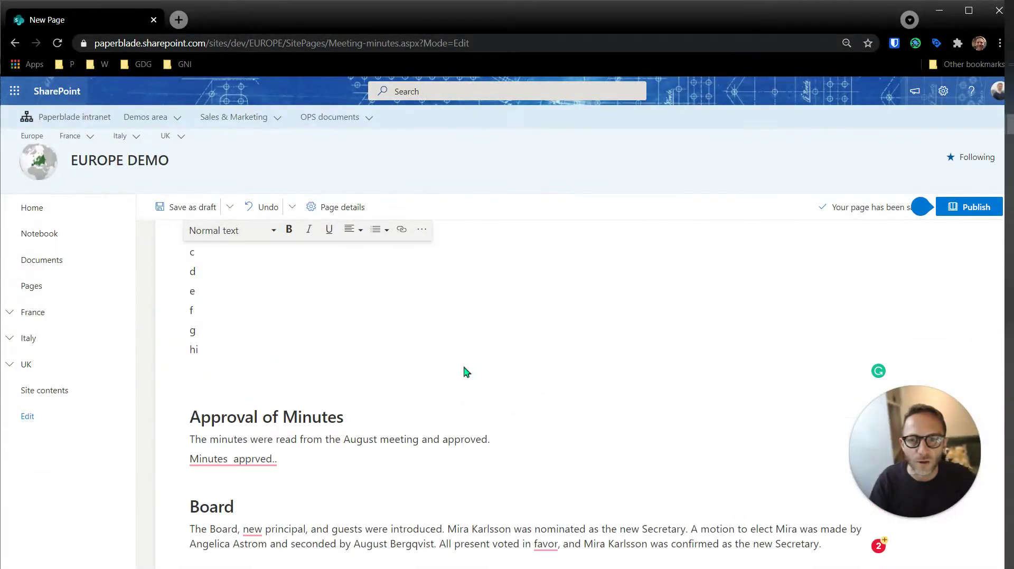
click(414, 380)
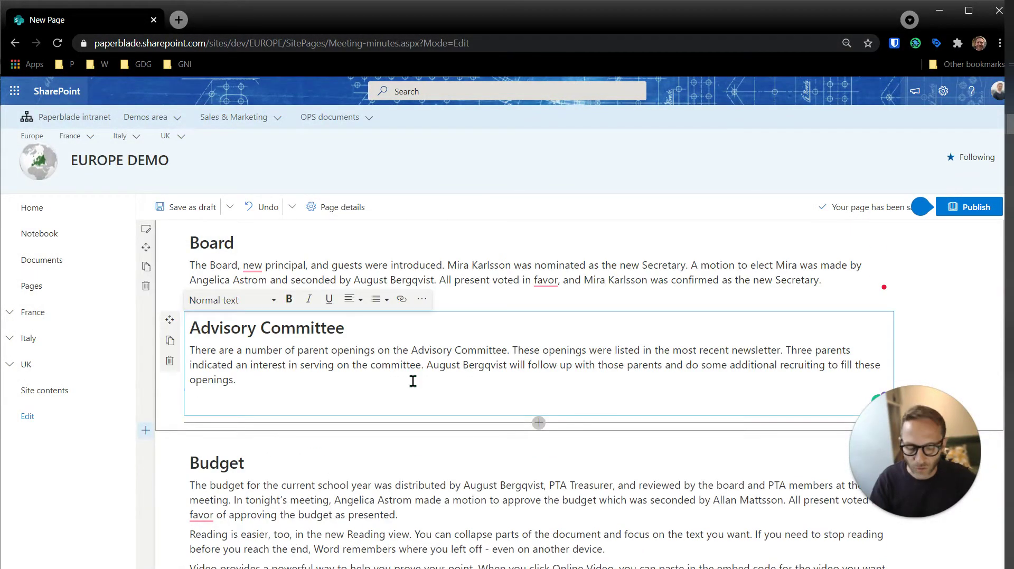
text(To make your document look professionally produced, Word provides header, footer, cover page, and text box designs that complement each other. For example, you can add a matching cover page, header, and sidebar. Click Insert and then choose the elements you want from the different galleries. Themes and styles also help keep your document coordinated. When you click Design and choose a new Theme, the pictures, charts, and SmartArt graphics change to match your new theme. When you apply styles, your headings change to match the new theme.)
key(ctrl+v)
key(ctrl+v)
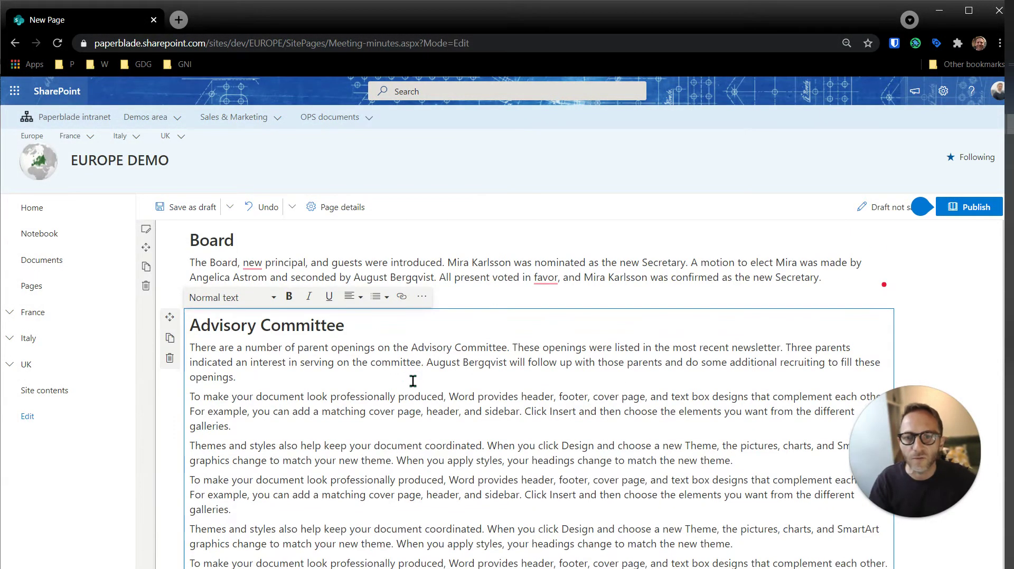
scroll(368, 384, up, 10)
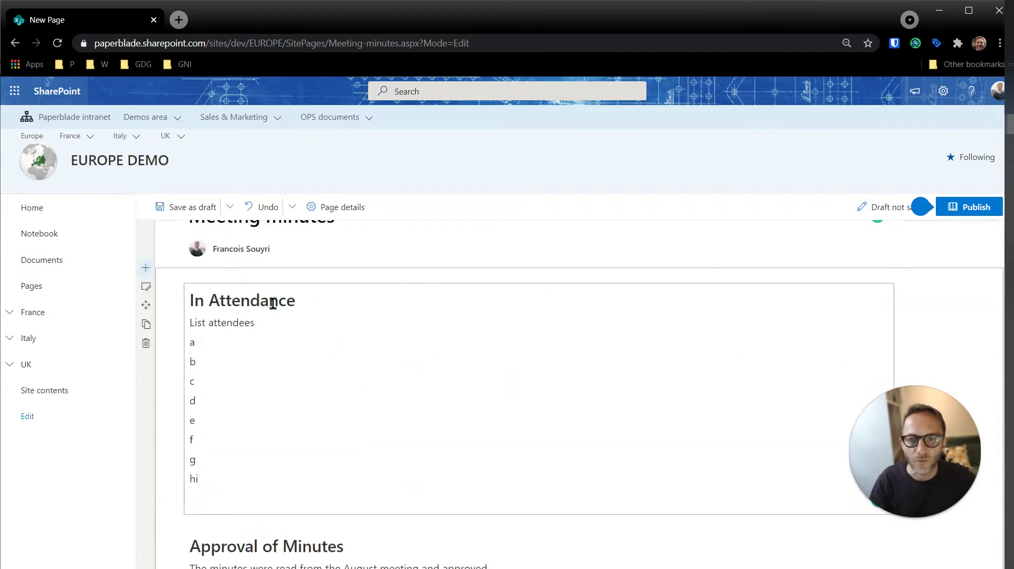
scroll(273, 303, up, 3)
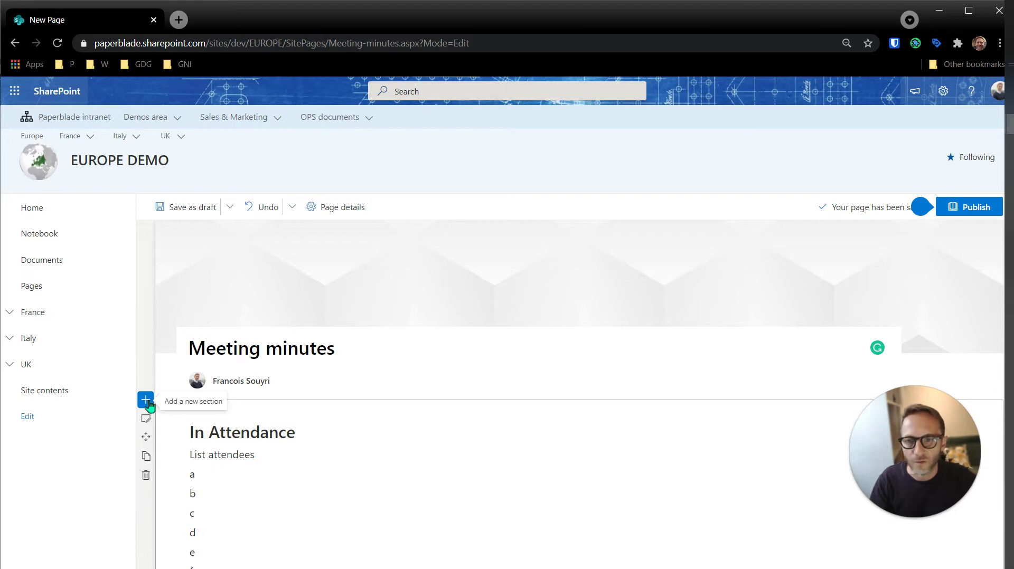
click(146, 401)
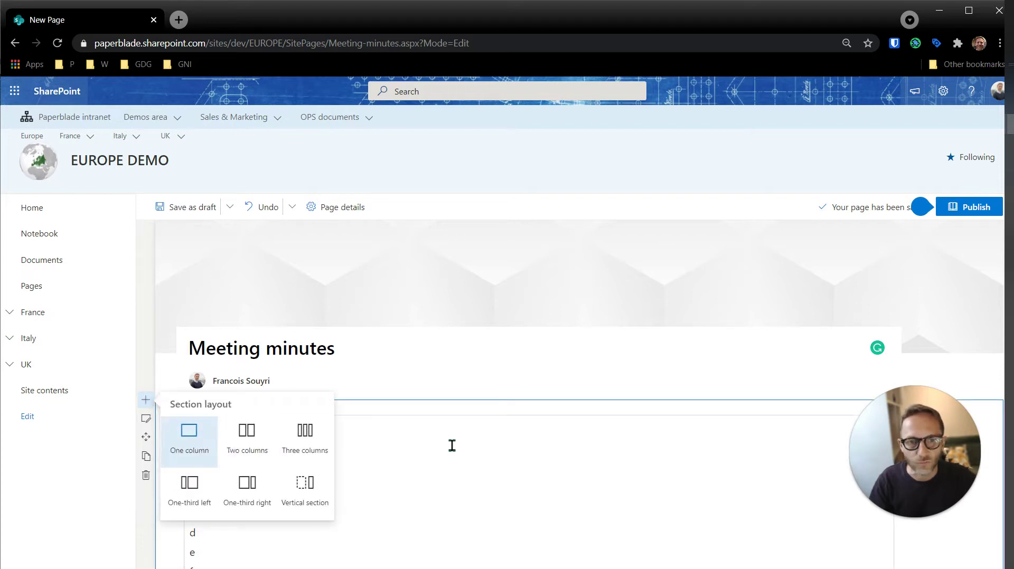
Step: Switch the top section to the One-third right layout, creating an empty right column
scroll(452, 446, down, 1)
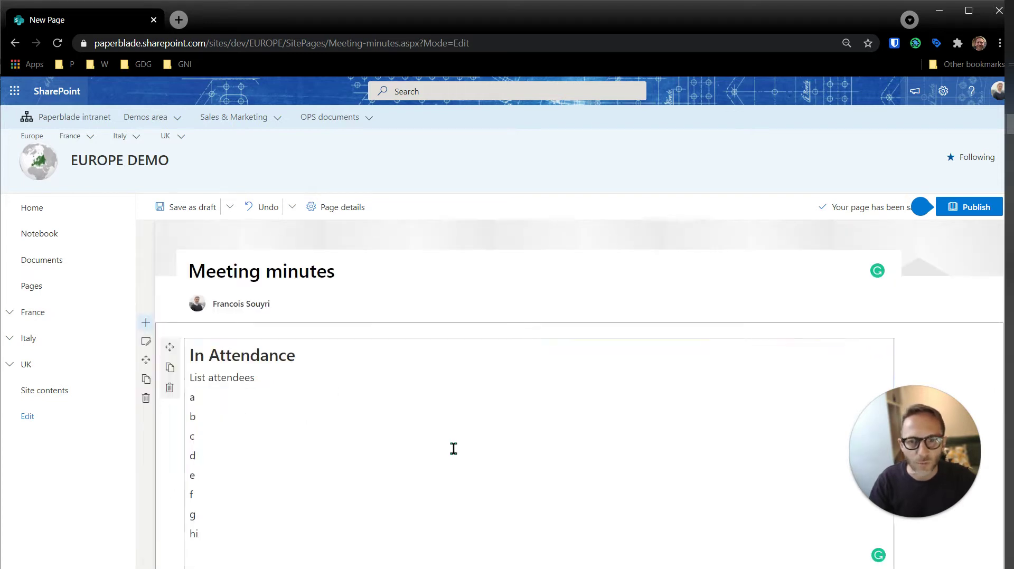
click(144, 344)
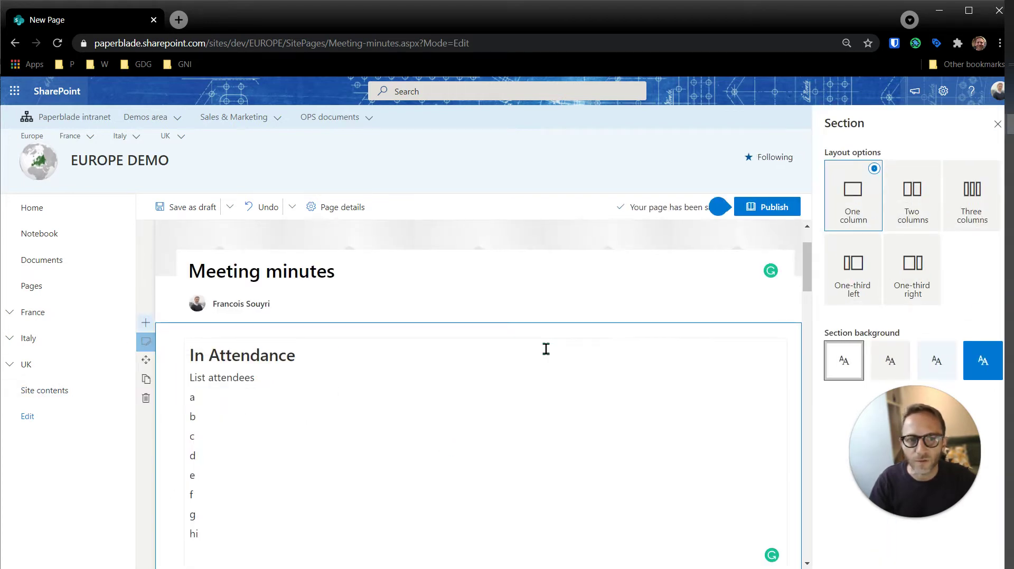
click(918, 275)
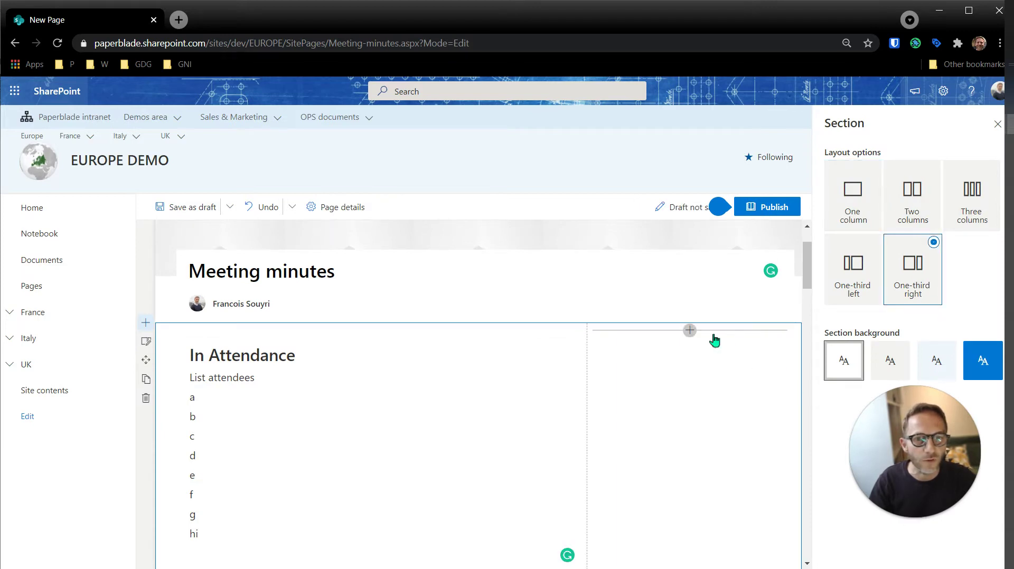
scroll(453, 364, down, 10)
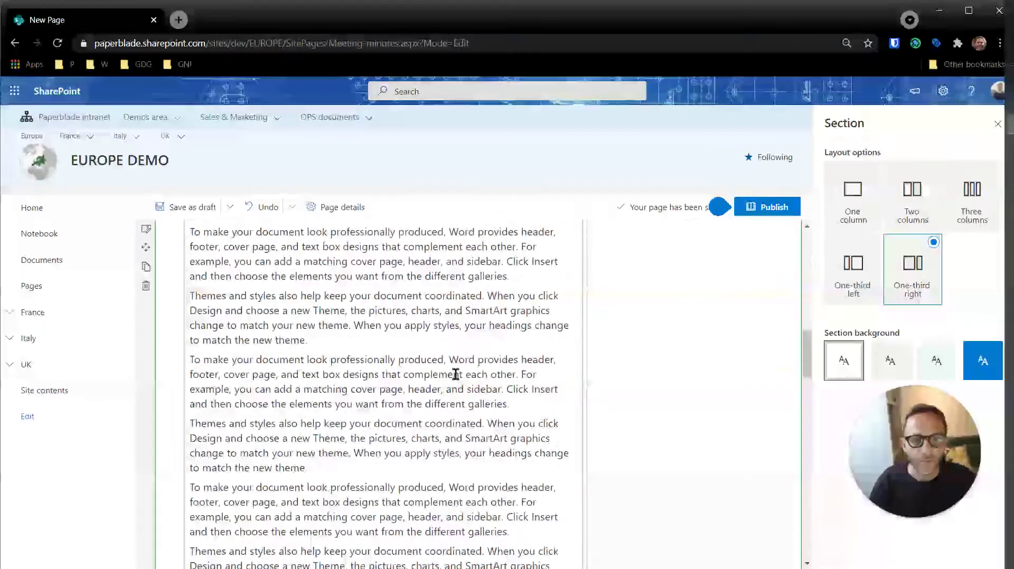
scroll(453, 368, up, 11)
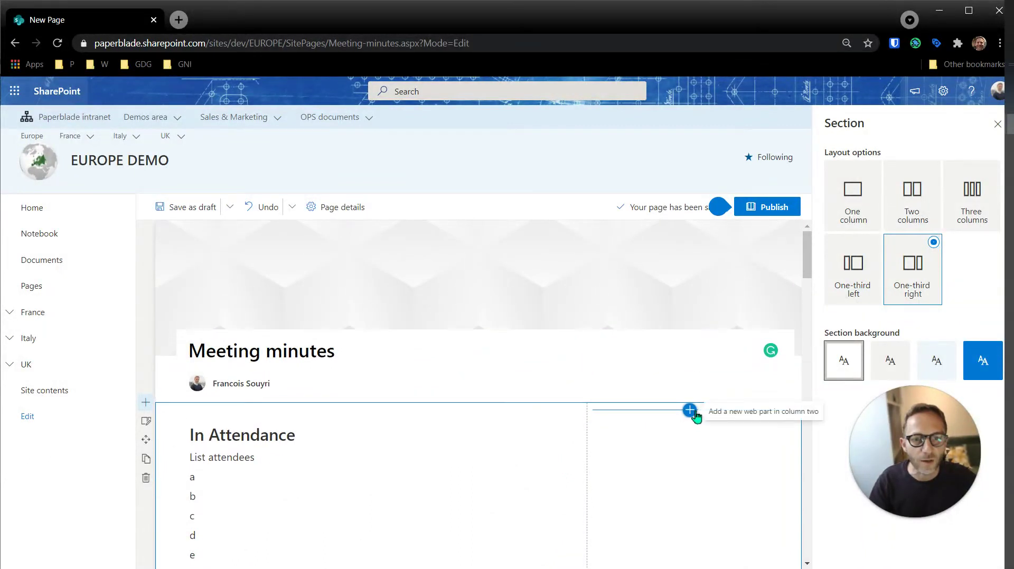
click(690, 412)
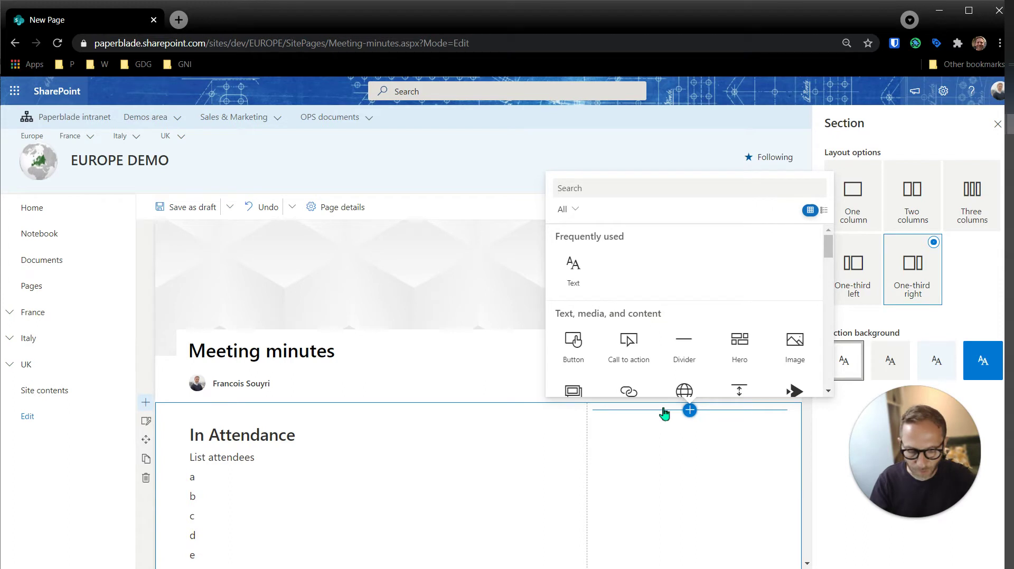
Step: Insert a Quick links web part in the right column titled 'Navigate thru this page'
text(link)
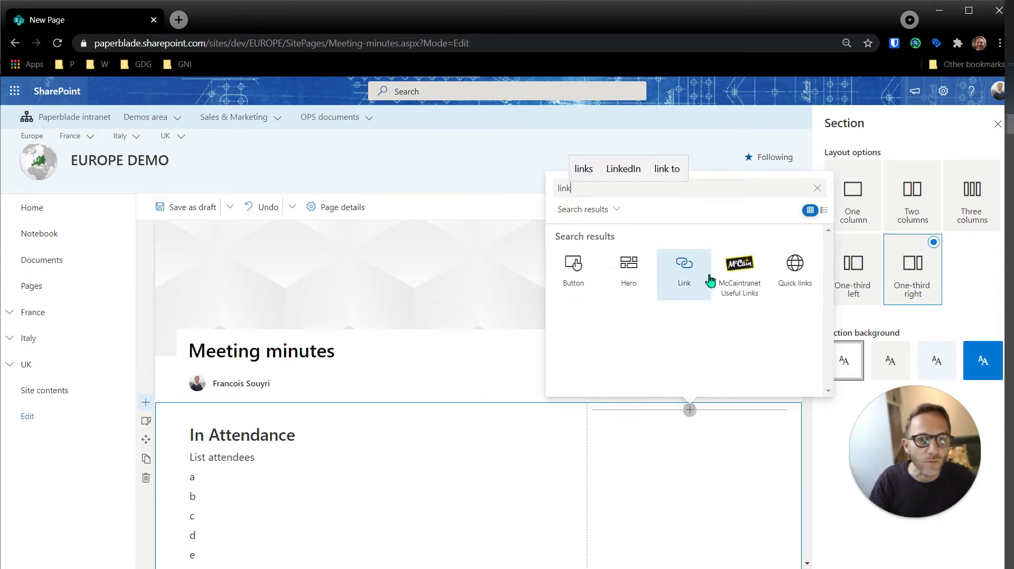
click(797, 269)
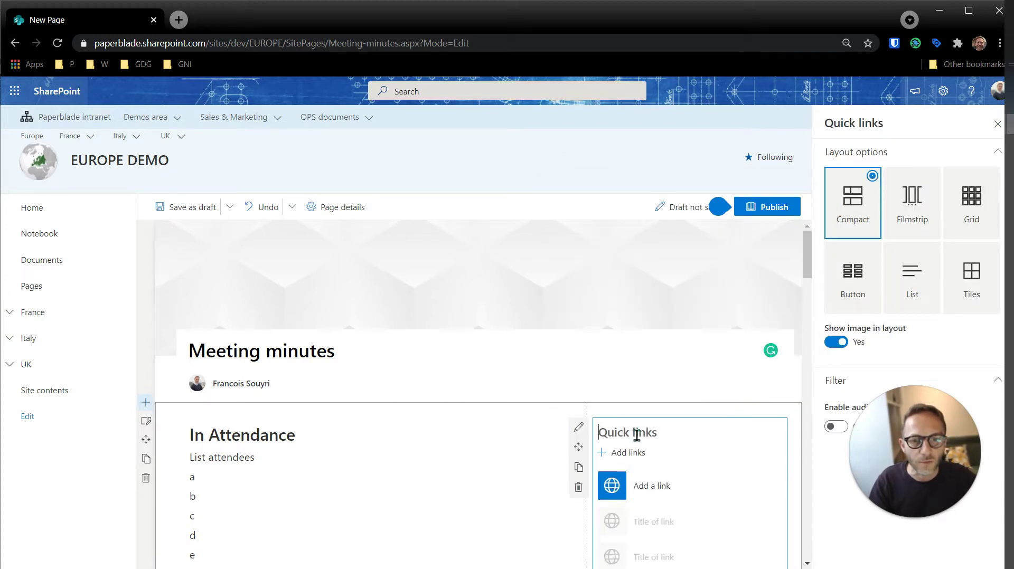
text(Naviga)
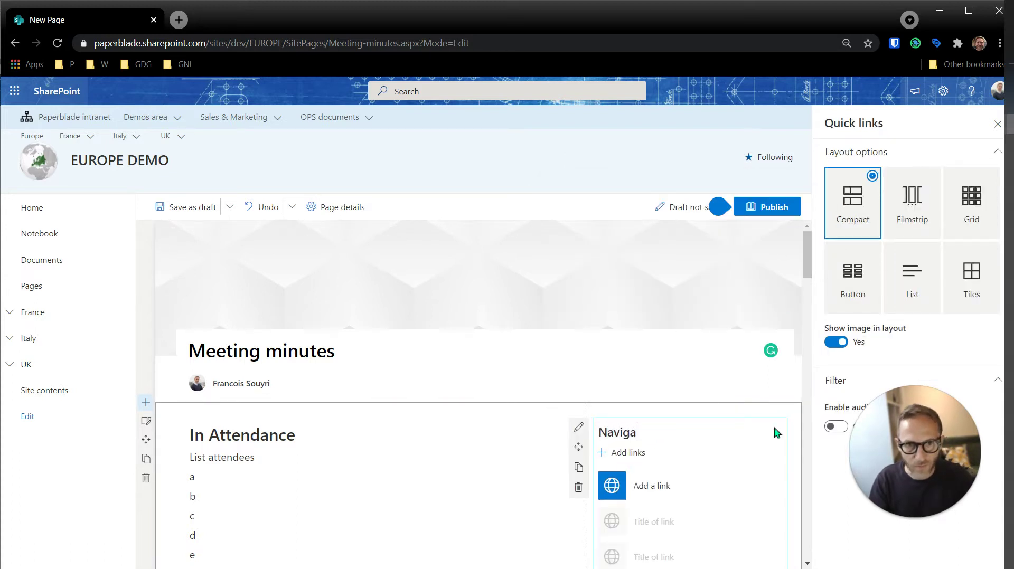
text(te thru t)
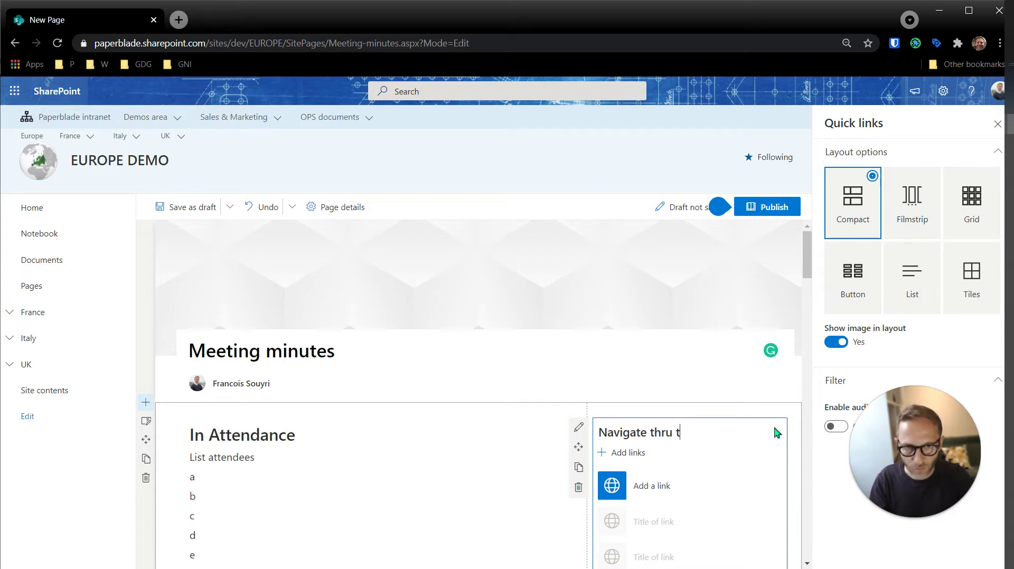
text(his page)
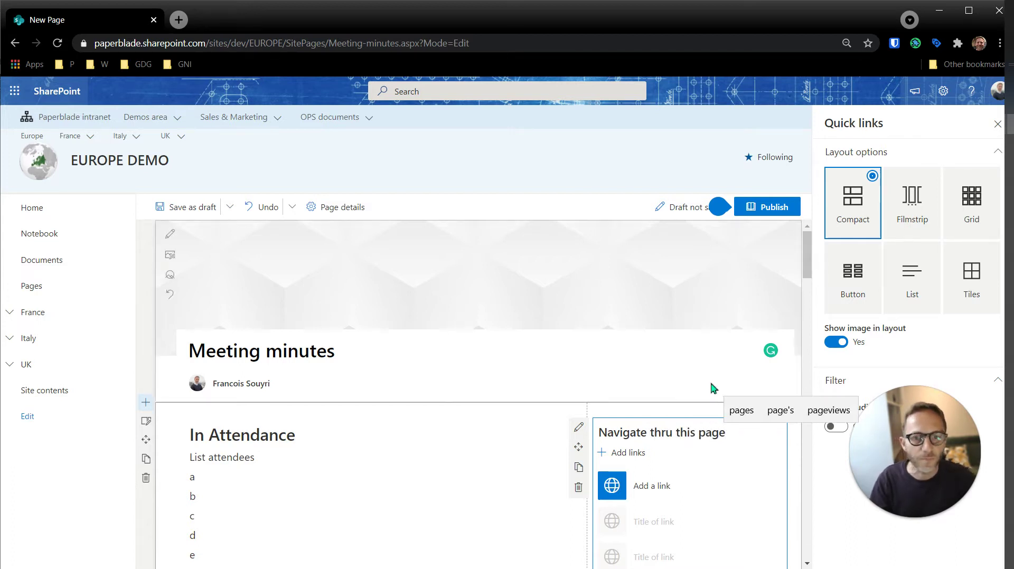
scroll(710, 381, down, 6)
scroll(706, 371, up, 4)
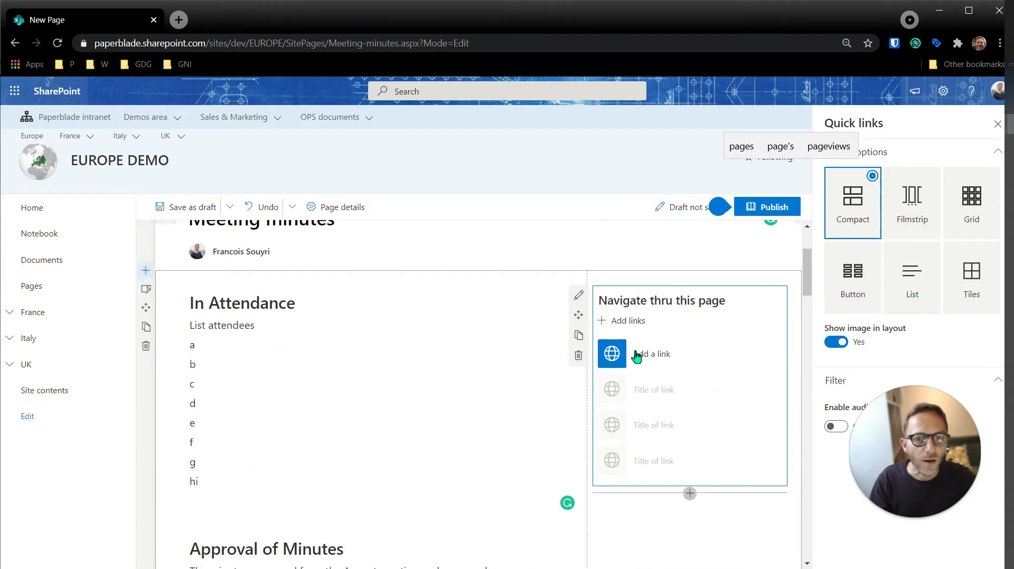
Step: Begin adding a link from an address, then cancel it and scroll down the page
click(637, 357)
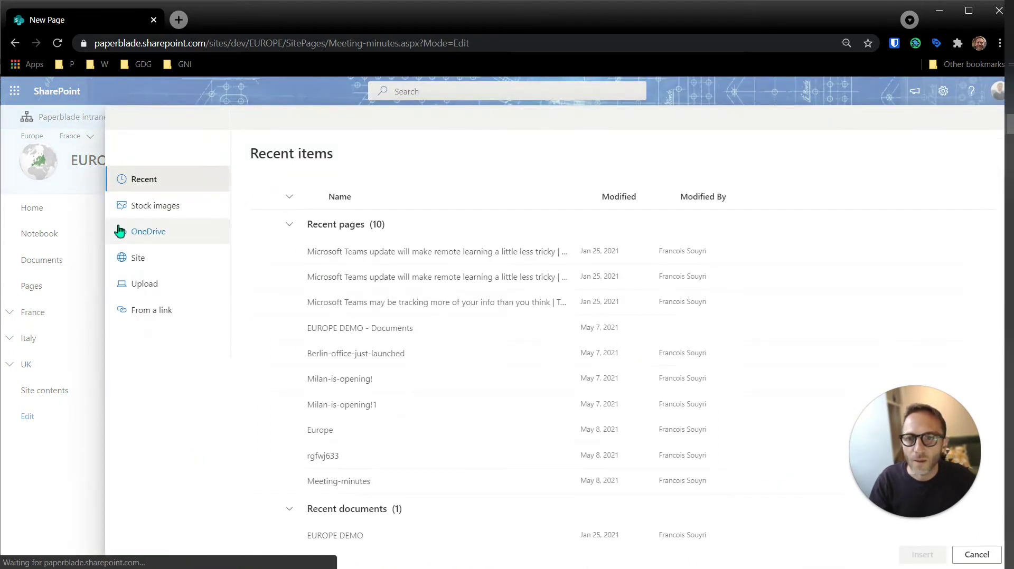
click(151, 313)
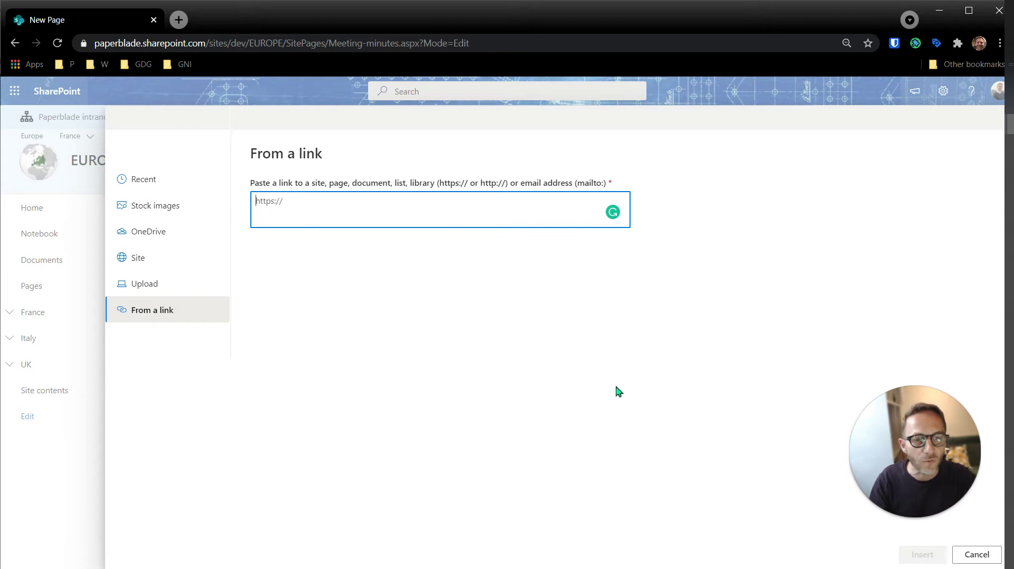
click(970, 558)
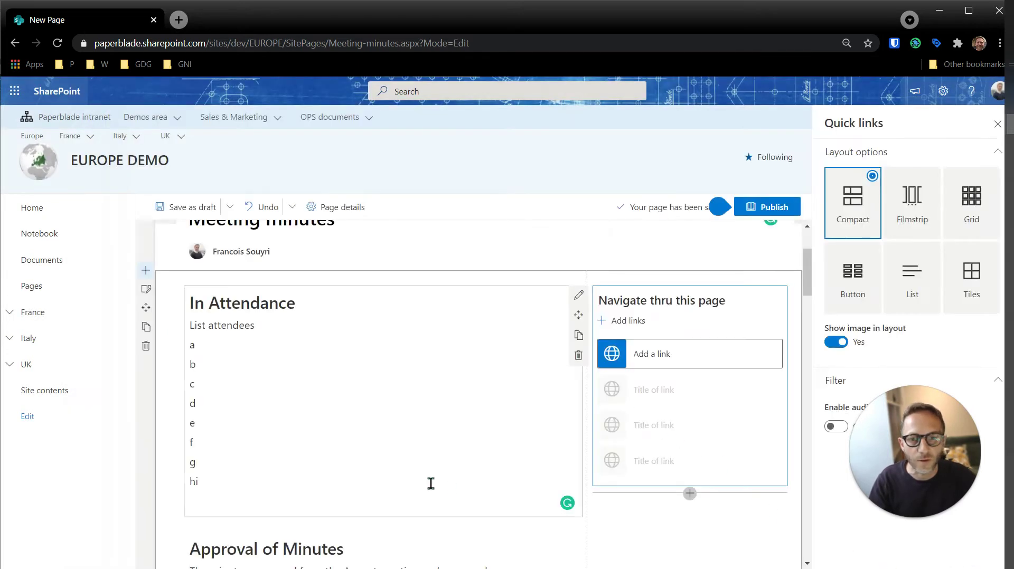
scroll(282, 382, down, 5)
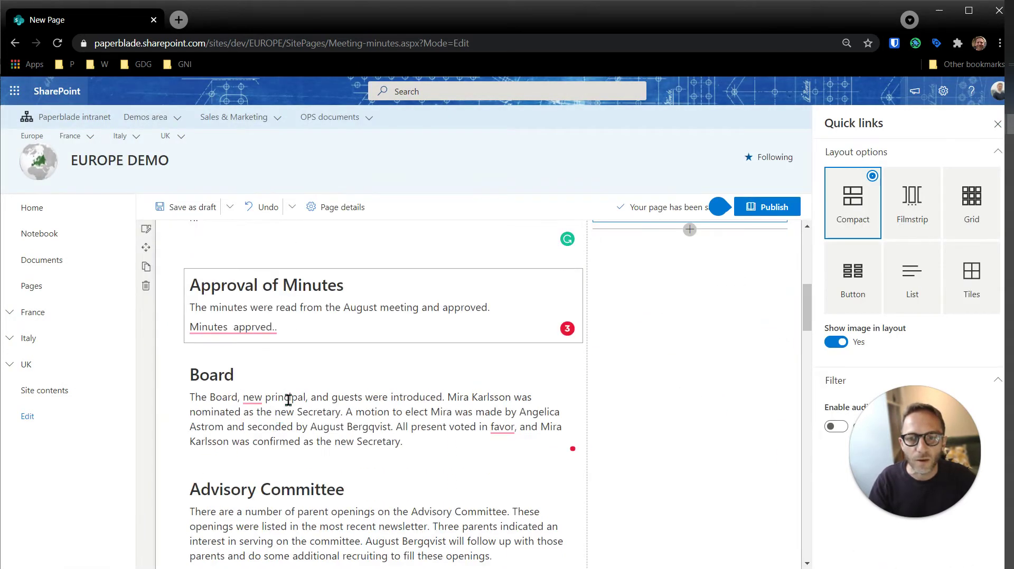
scroll(340, 321, down, 10)
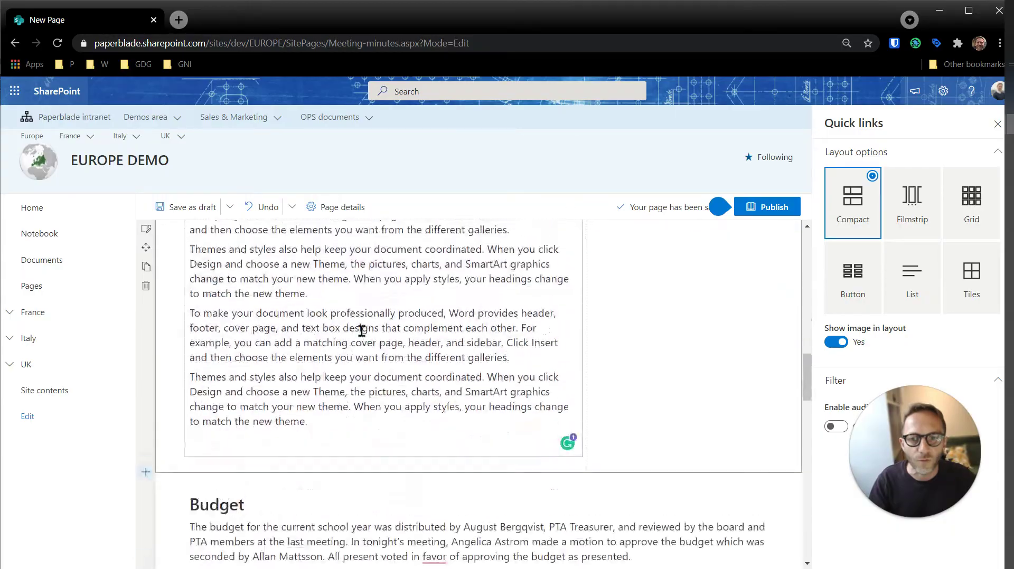
scroll(357, 323, up, 5)
scroll(357, 324, down, 10)
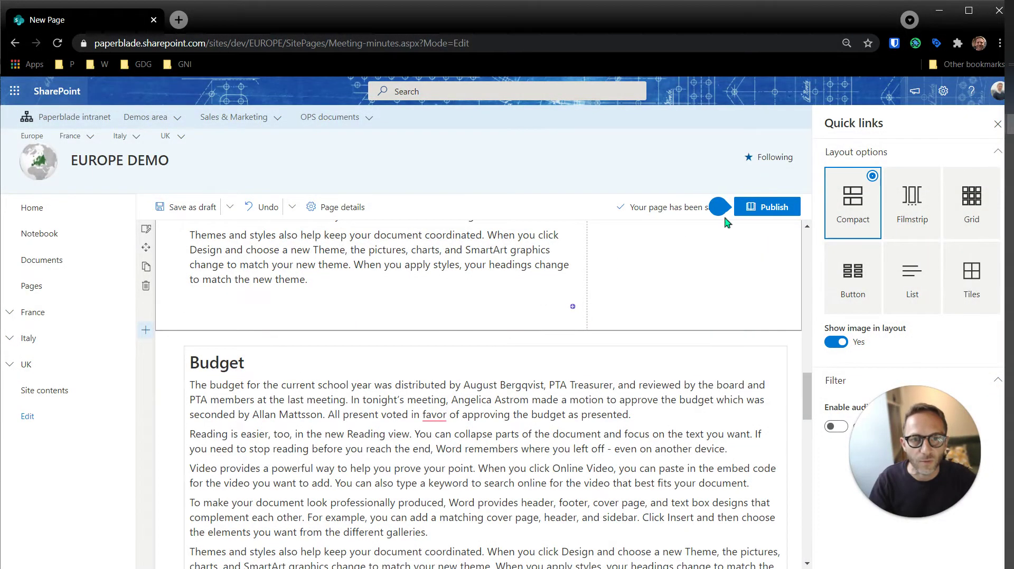
Step: Publish the page and test the Budget and Principal's Report heading anchor links
click(767, 207)
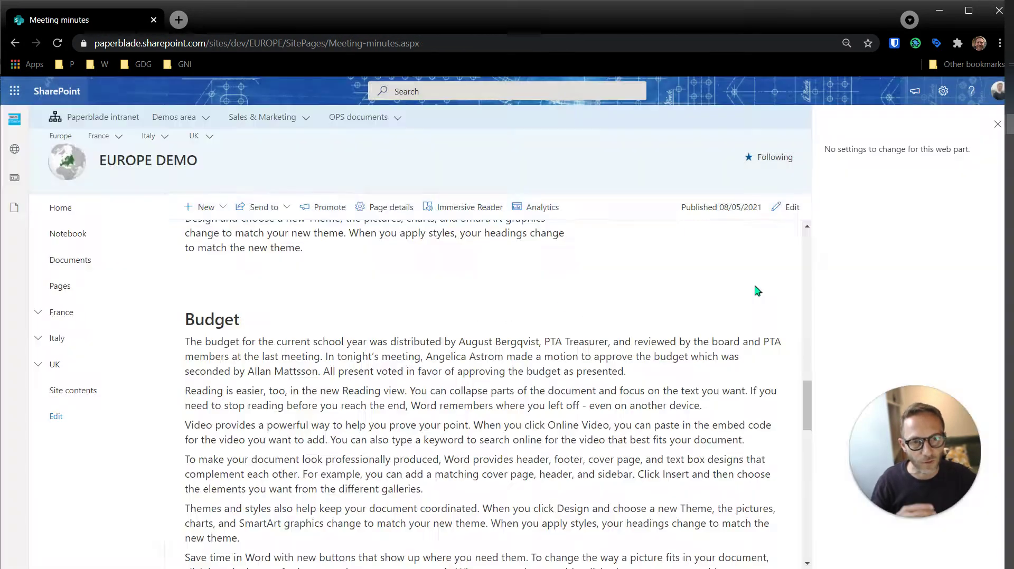
click(995, 127)
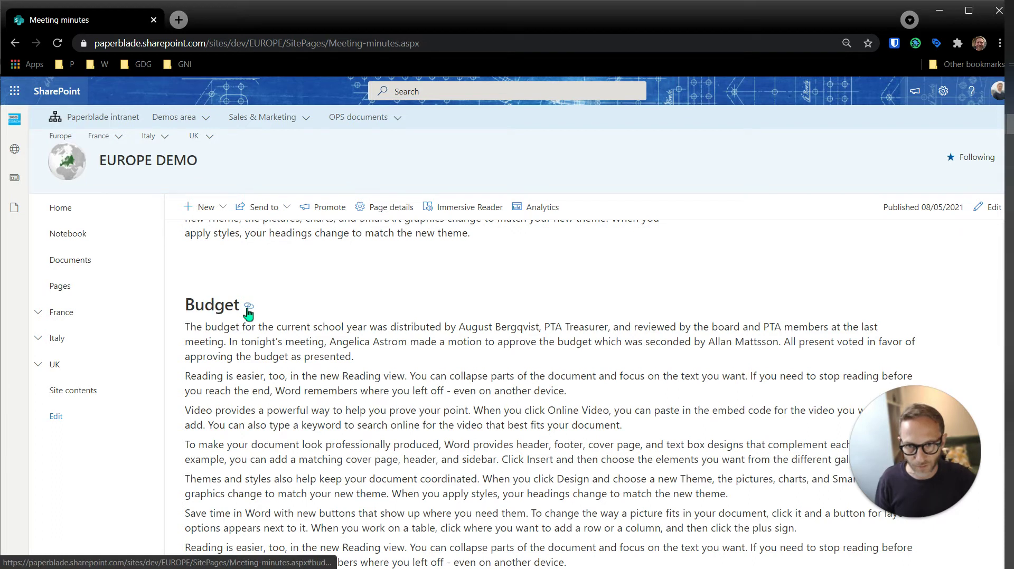
click(249, 308)
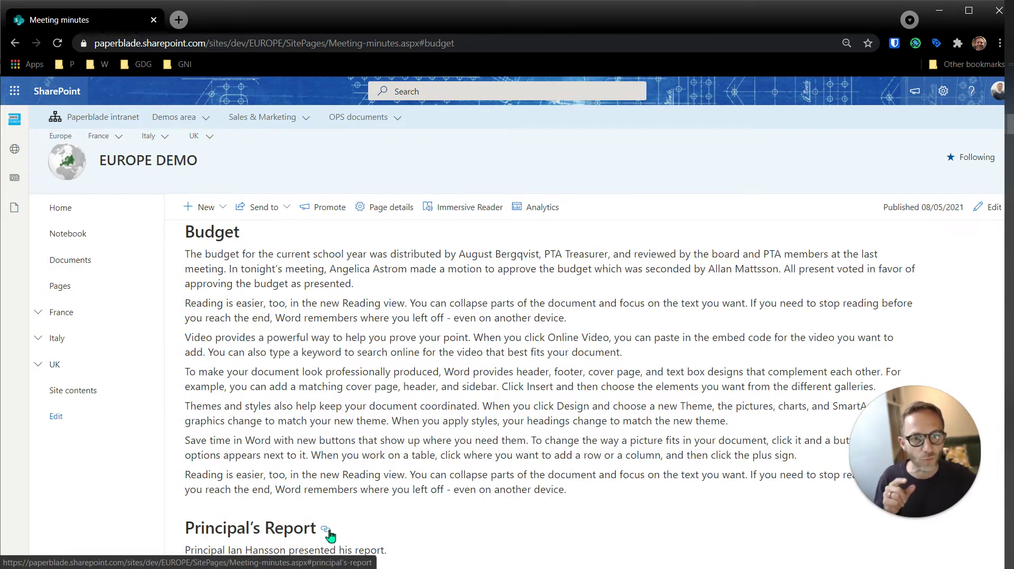
click(327, 530)
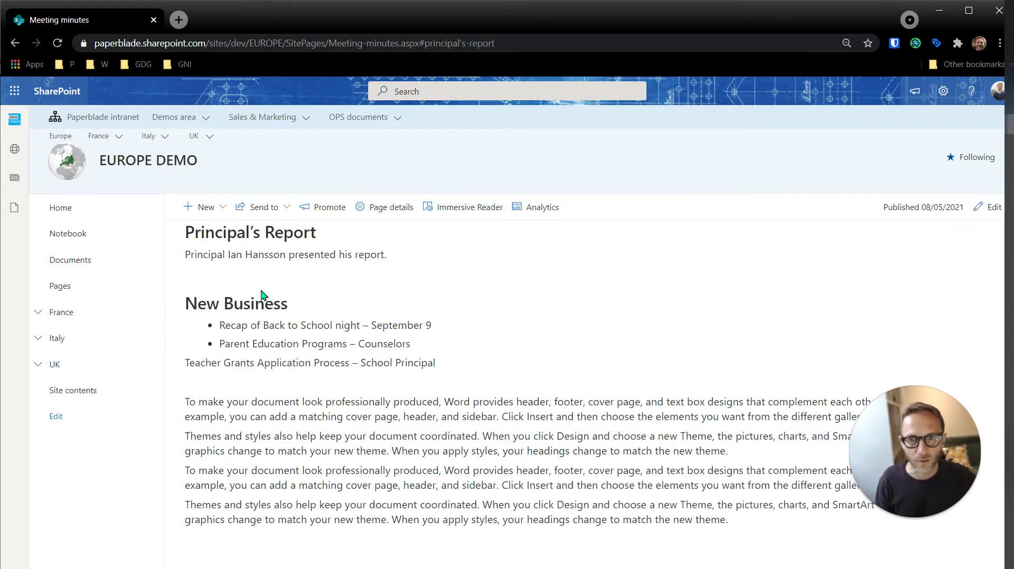
Step: Copy the Budget heading's anchor link address
scroll(261, 290, up, 8)
scroll(261, 289, down, 2)
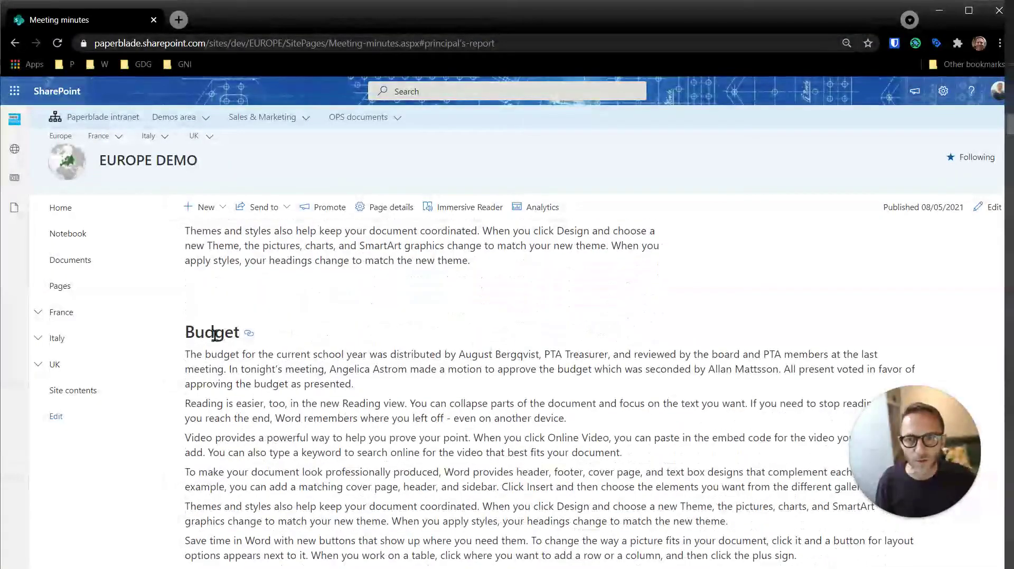
right_click(250, 334)
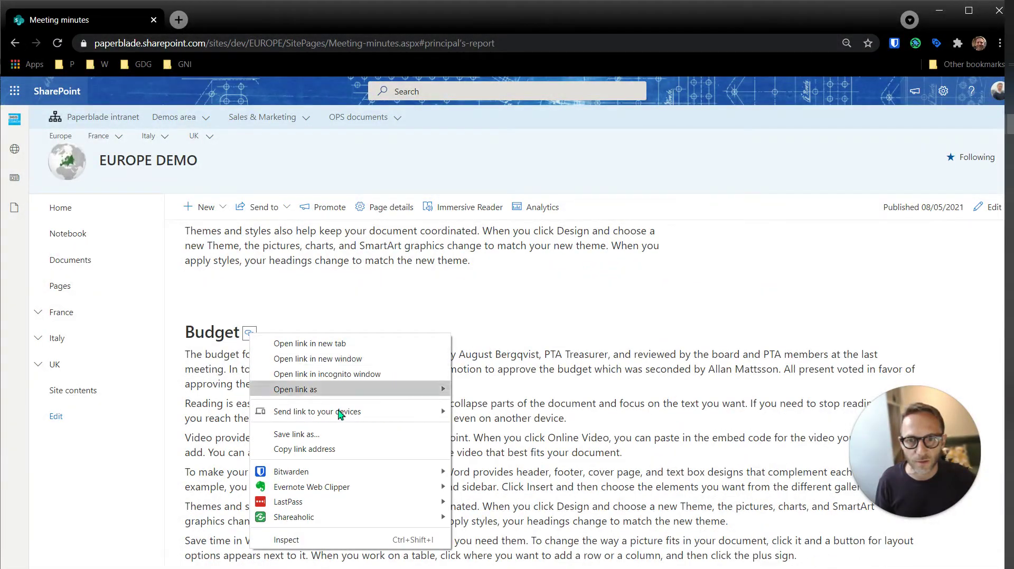
click(341, 450)
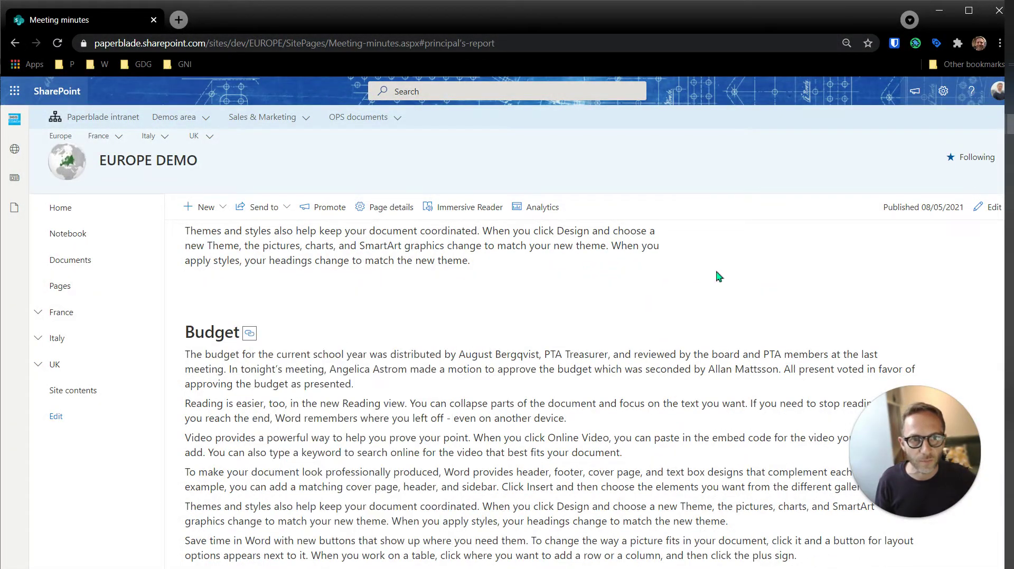
Step: Back in edit mode, insert a Quick link from the pasted #budget anchor address
click(983, 216)
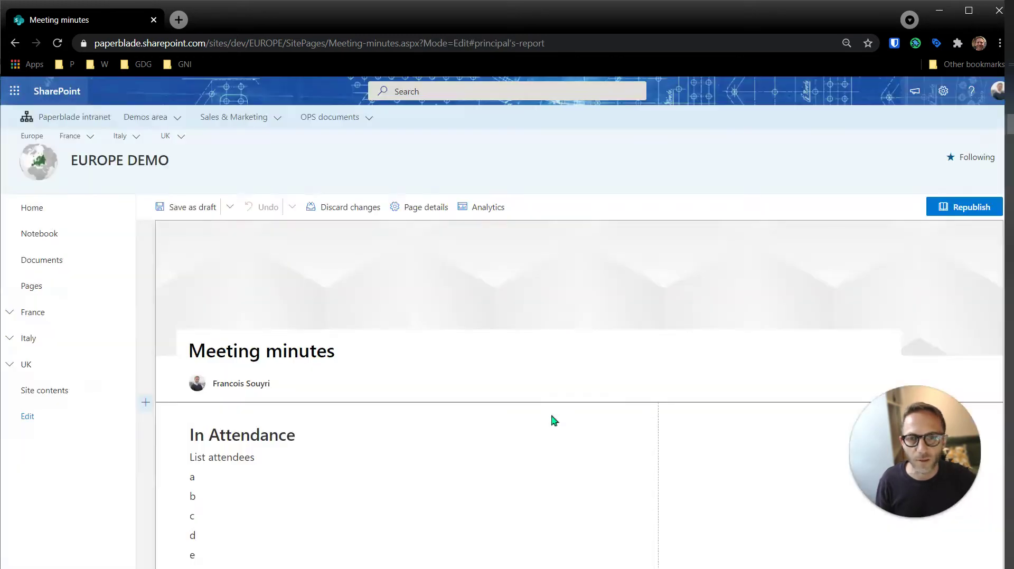
click(715, 489)
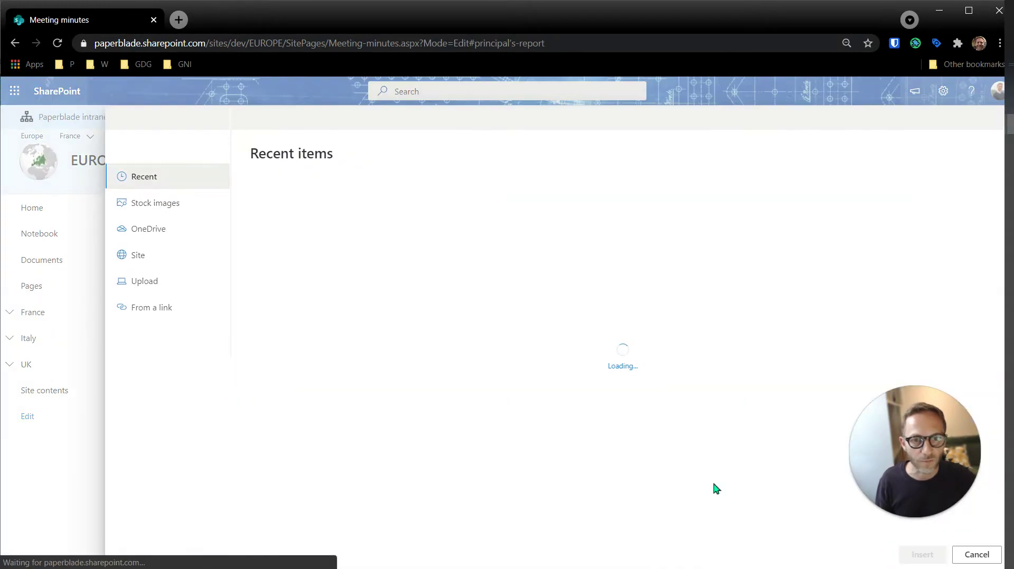
click(139, 311)
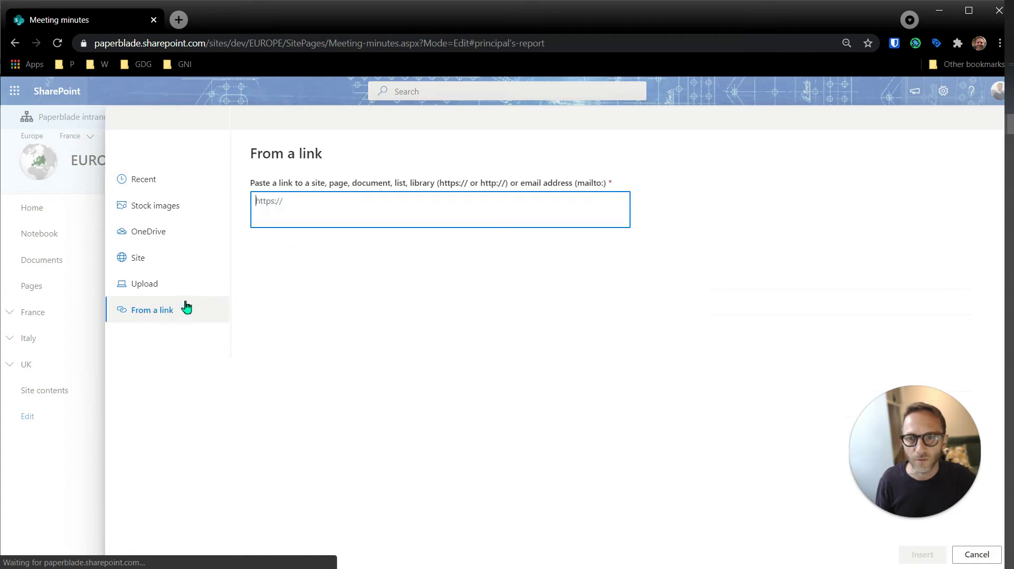
key(ctrl+v)
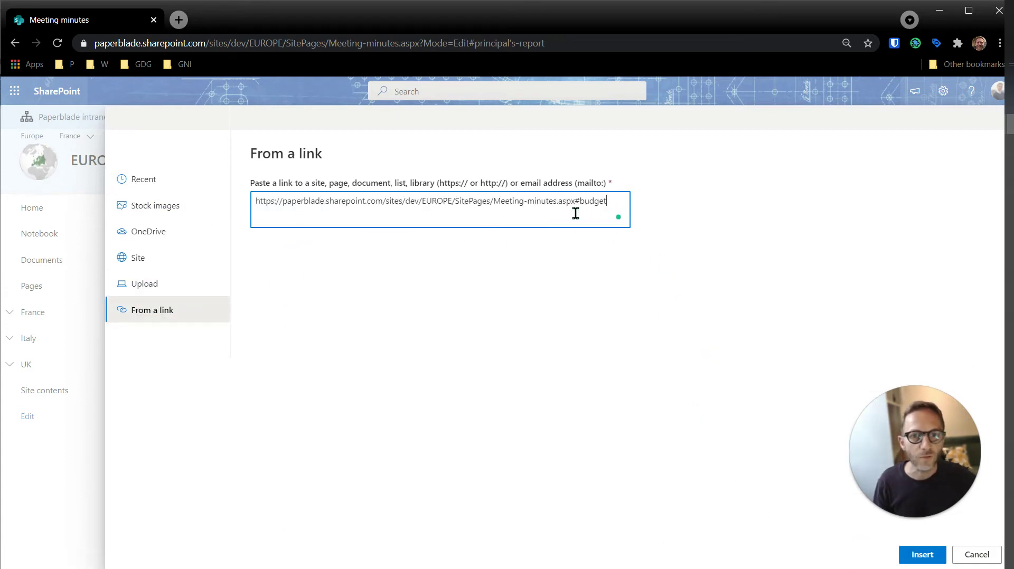
drag(576, 202, 500, 203)
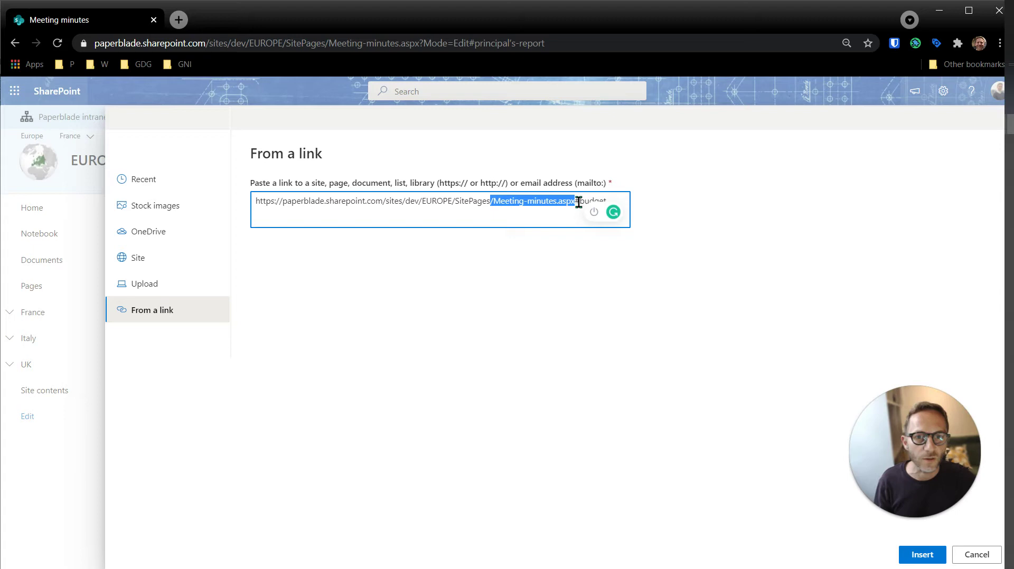
drag(572, 202, 629, 203)
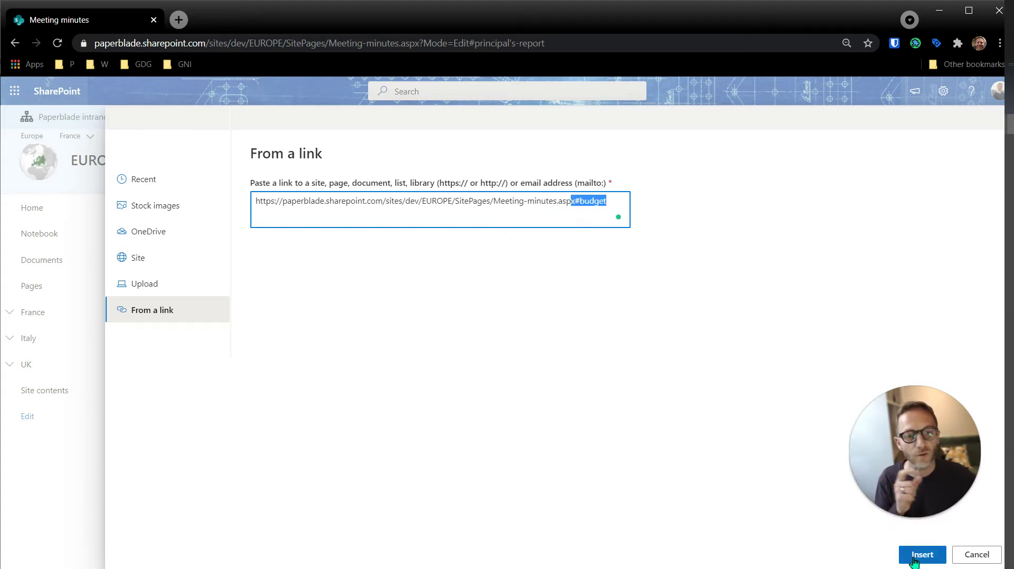
click(924, 555)
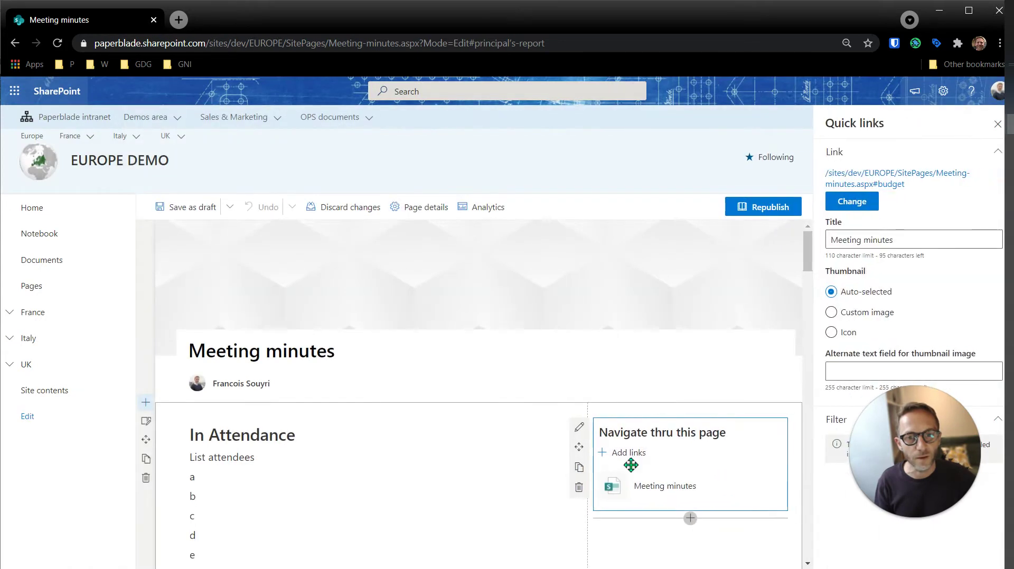
Step: Change the quick link title from 'Meeting minutes' to 'Budget' and republish the page
scroll(507, 433, down, 2)
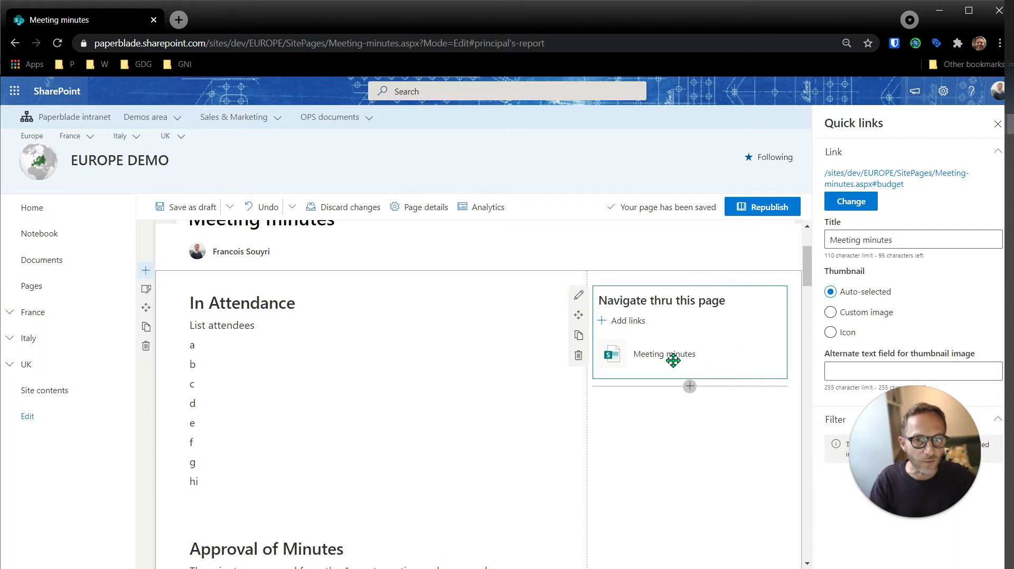
triple_click(906, 238)
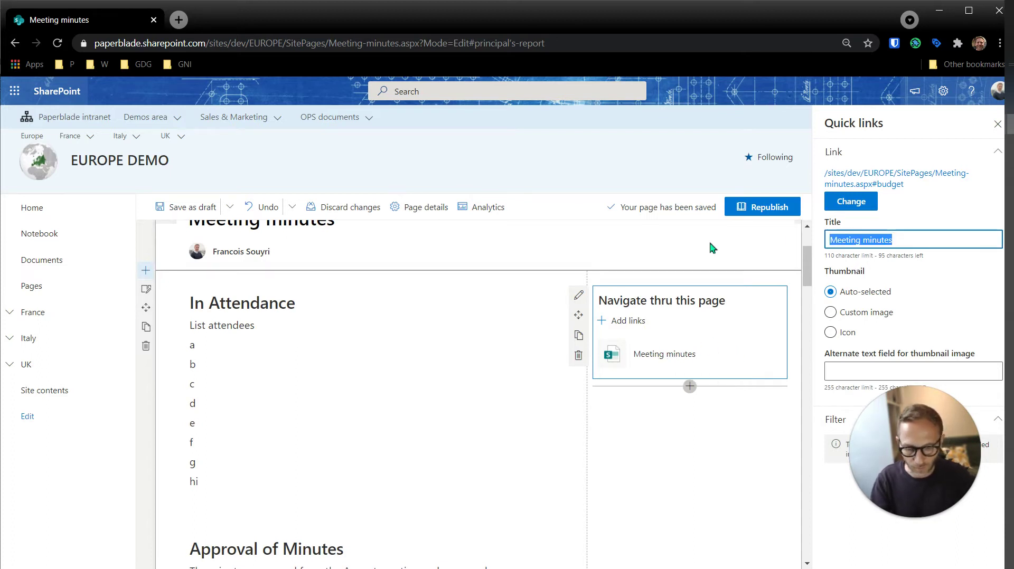
text(Budget)
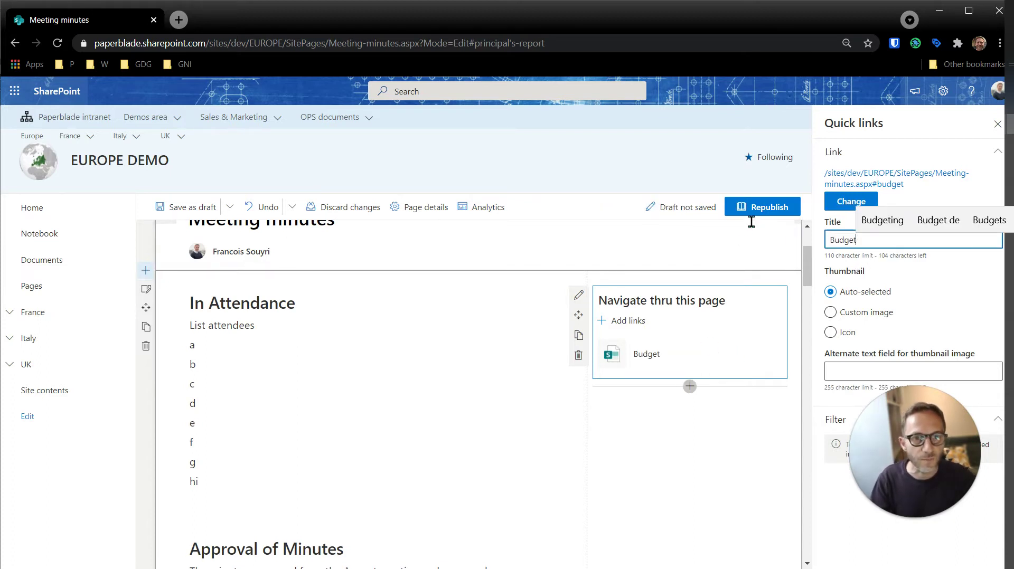
click(757, 211)
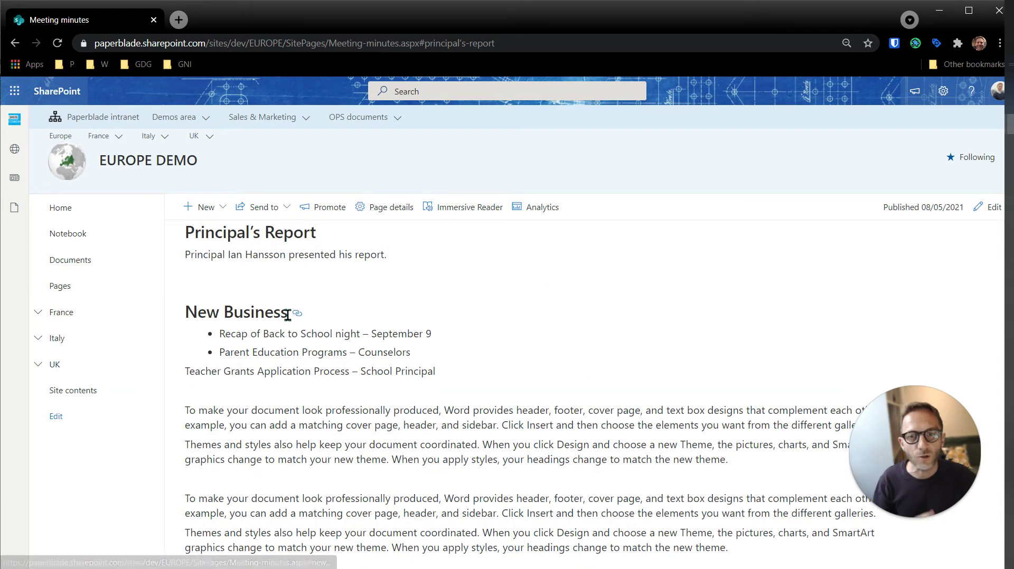
Step: Copy the anchor link addresses of the New Business, Committee Reports and Announcements headings
right_click(296, 316)
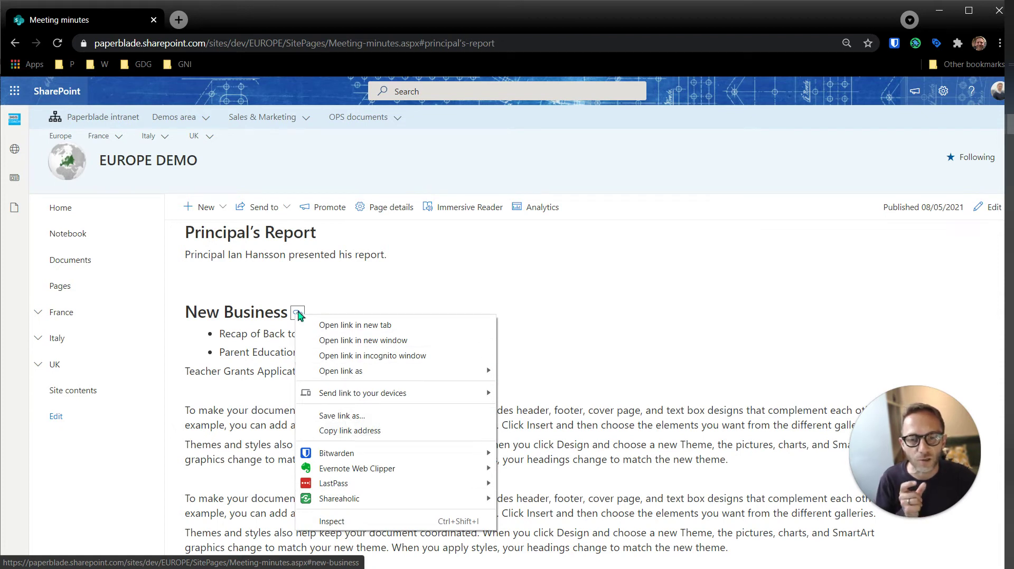
click(382, 432)
scroll(362, 361, down, 8)
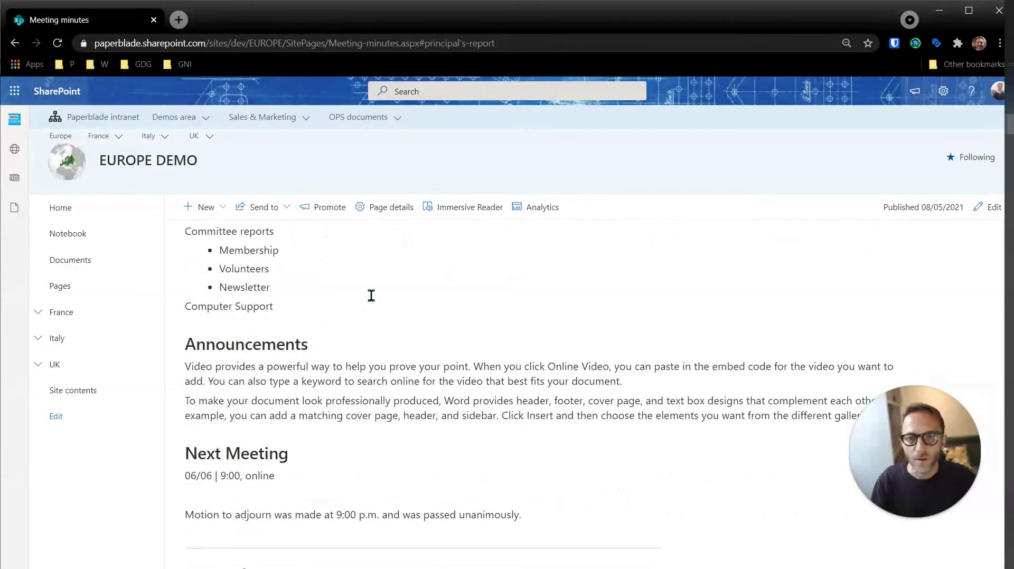
scroll(369, 295, up, 3)
right_click(338, 344)
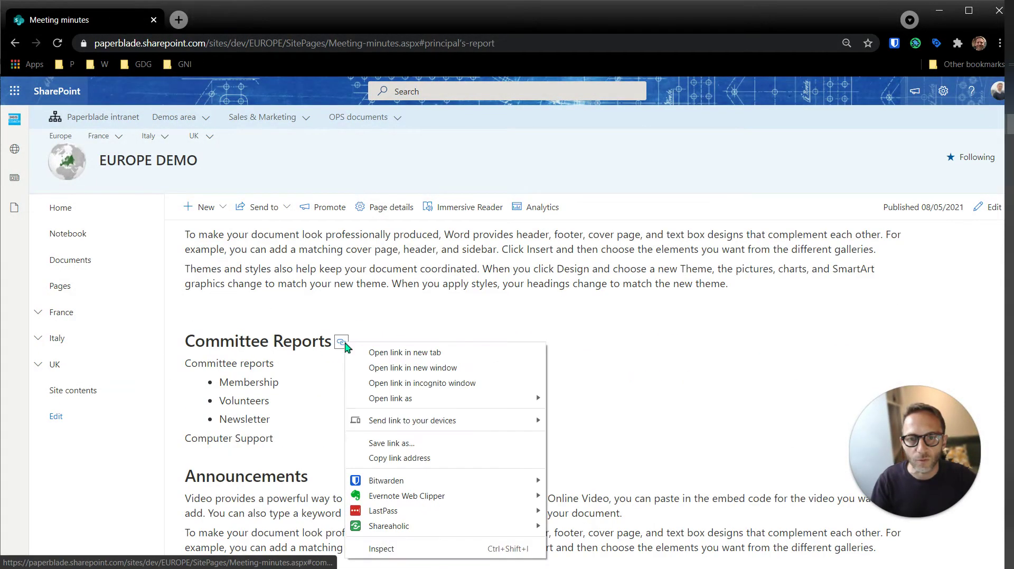
click(420, 460)
scroll(299, 363, down, 3)
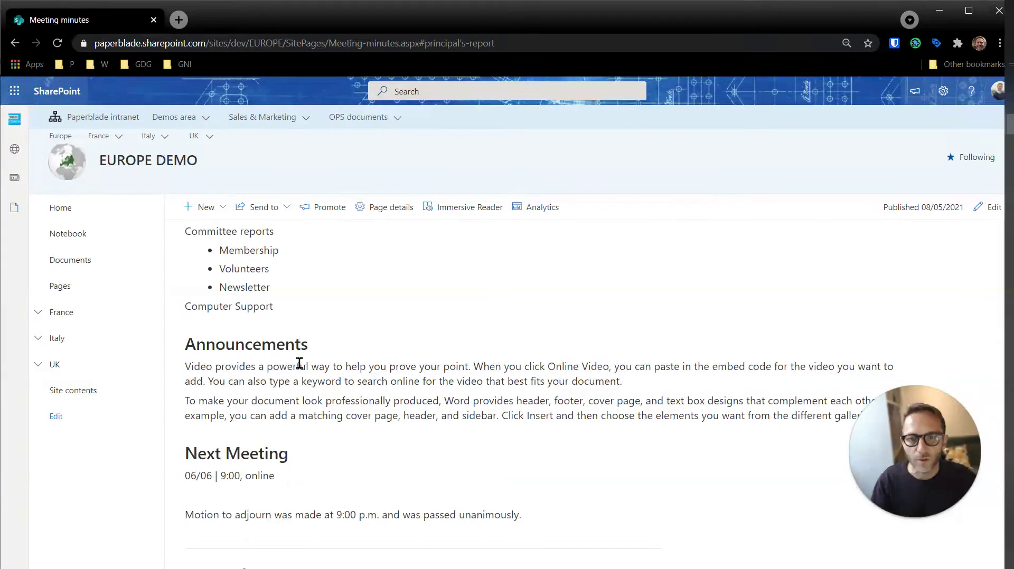
right_click(316, 349)
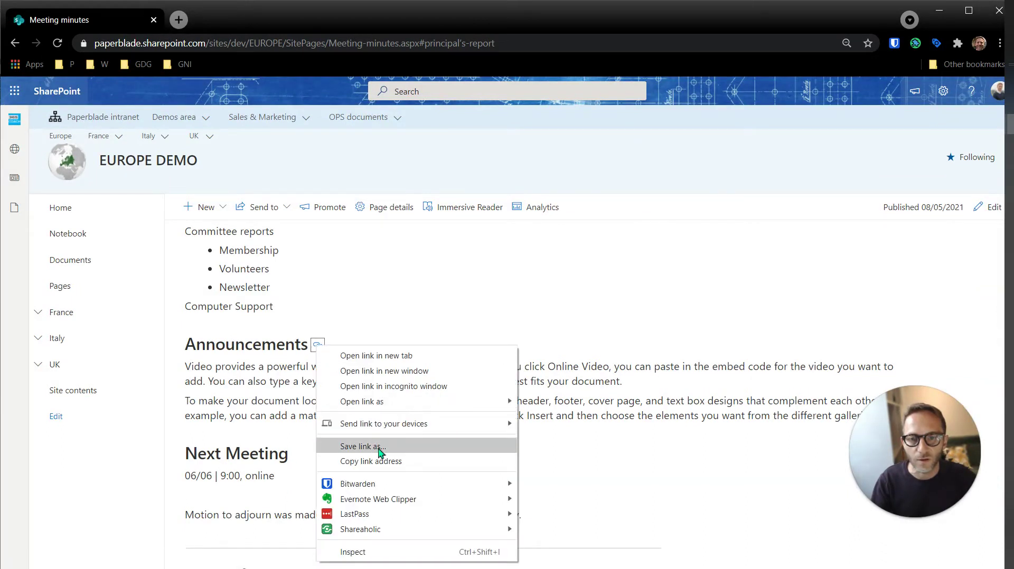
click(421, 461)
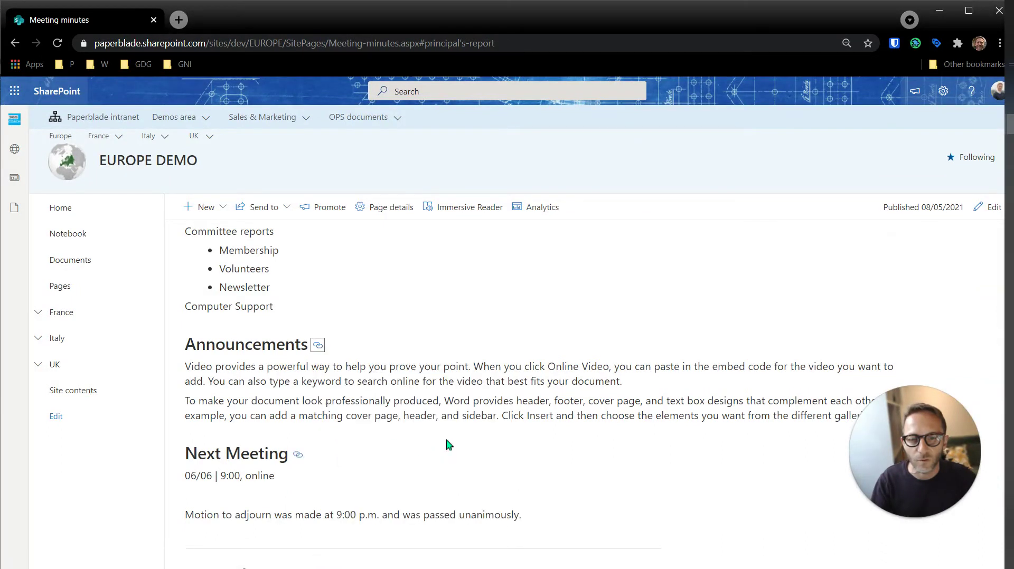
Step: Test the heading anchors by jumping to the Committee Reports and Announcements sections
scroll(294, 458, down, 1)
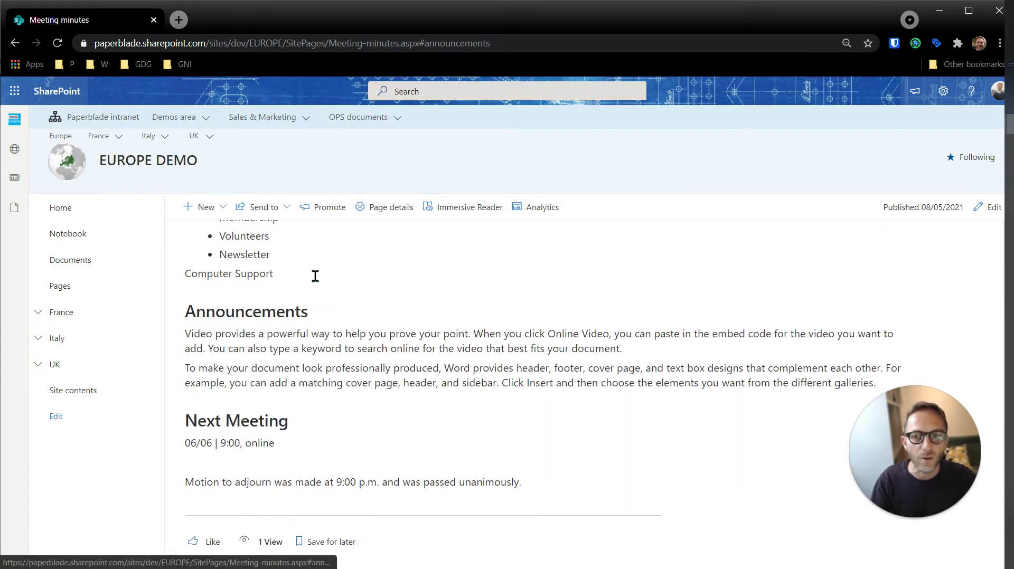
scroll(319, 392, up, 5)
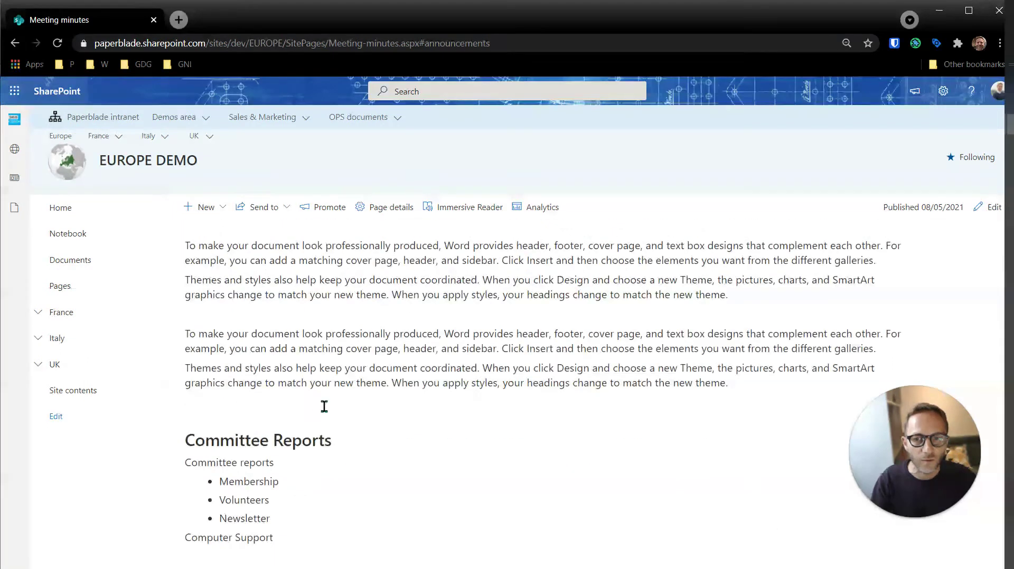
click(340, 443)
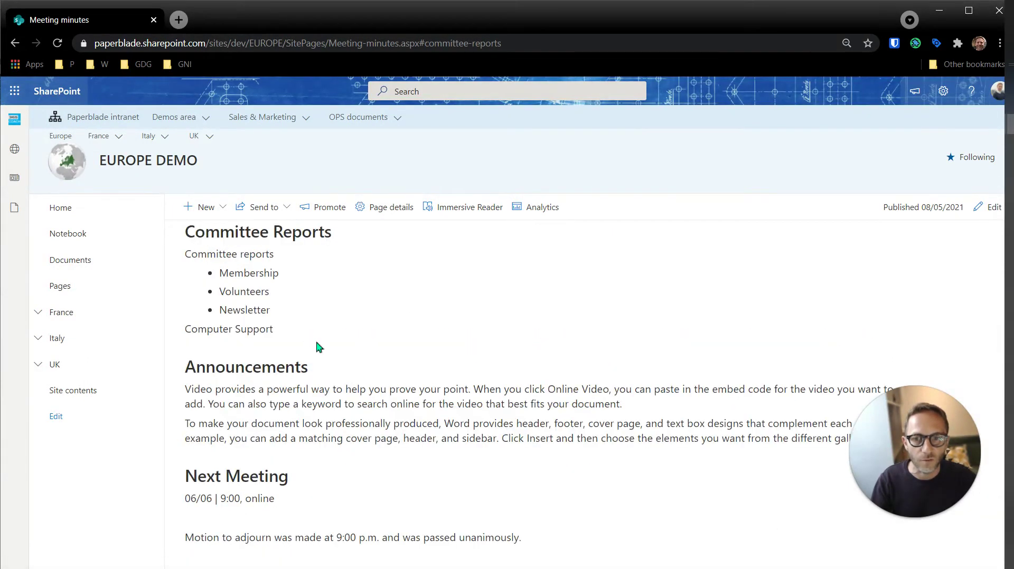
click(316, 371)
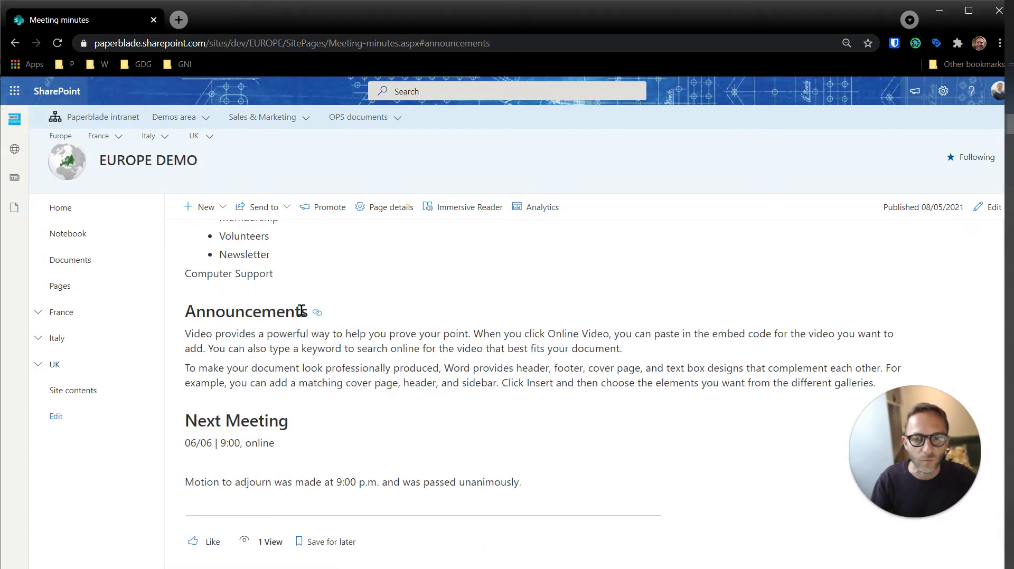
Step: In edit mode, add a quick link from the pasted #announcements section address
click(987, 207)
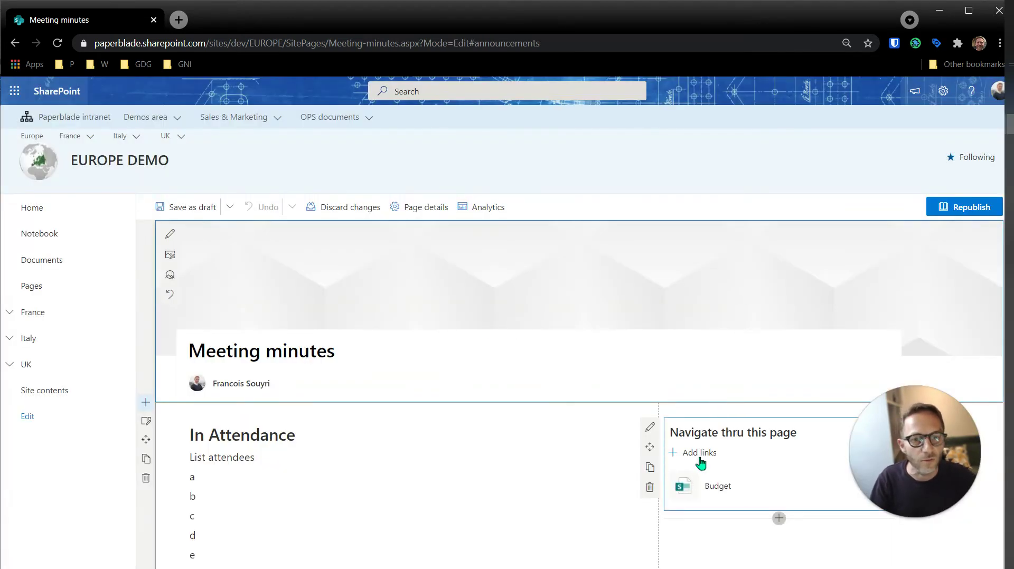
click(702, 454)
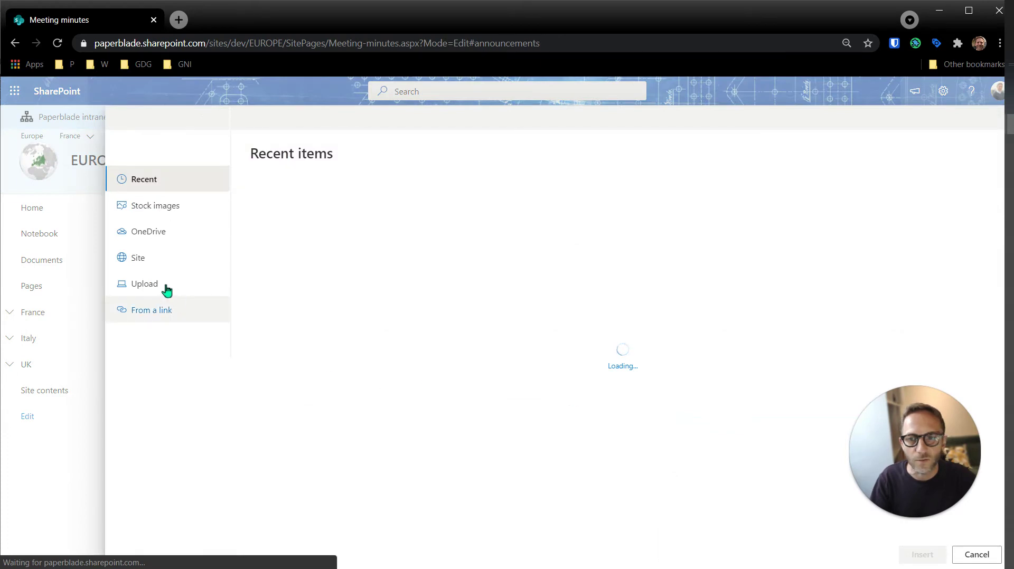
click(150, 314)
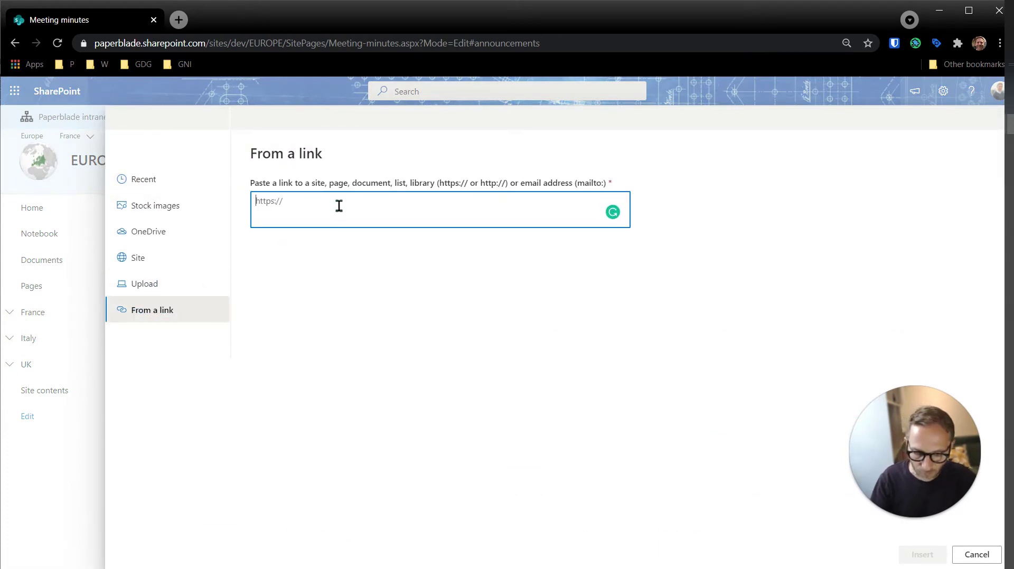
key(ctrl+v)
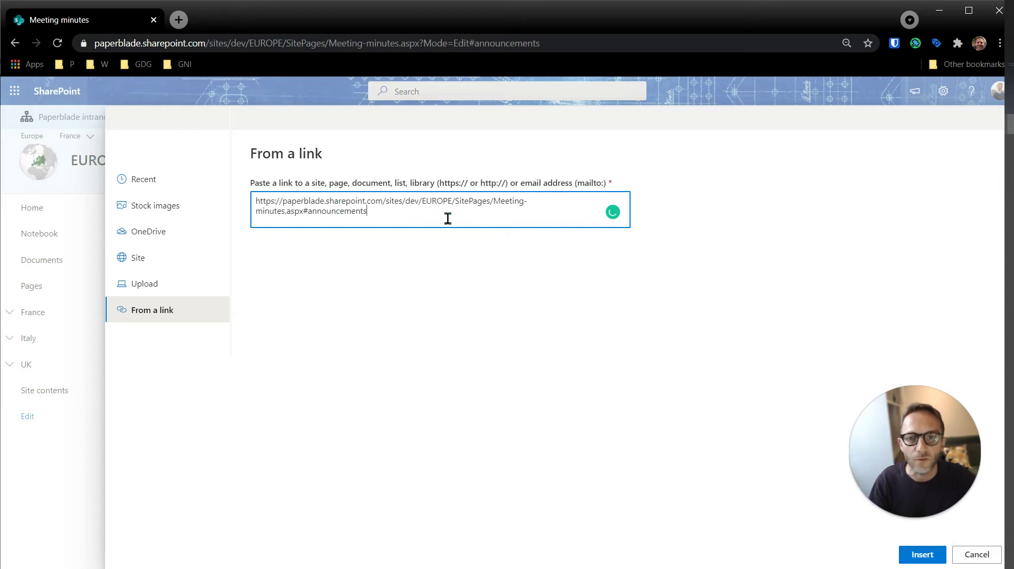
drag(309, 215, 419, 221)
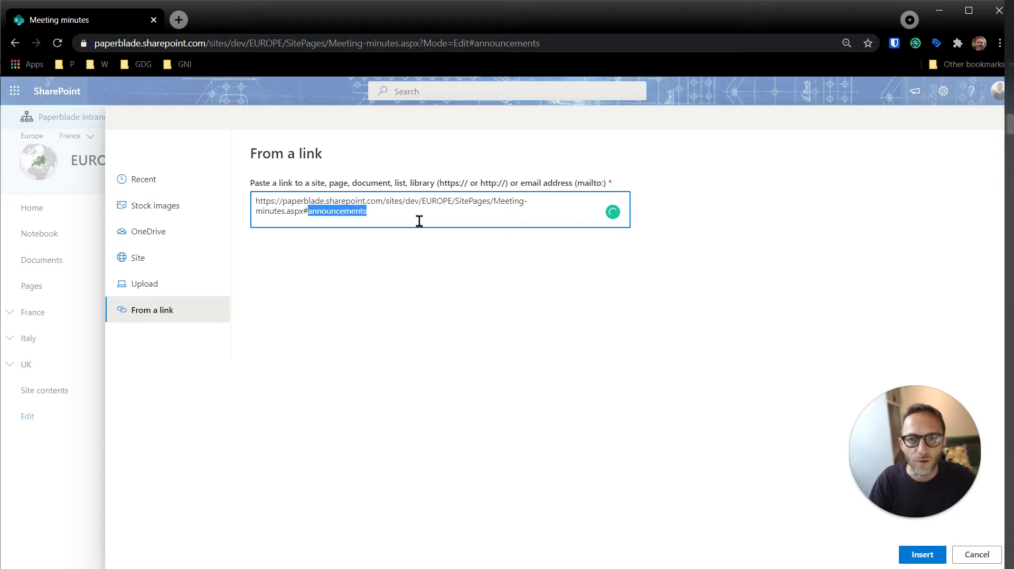
click(923, 556)
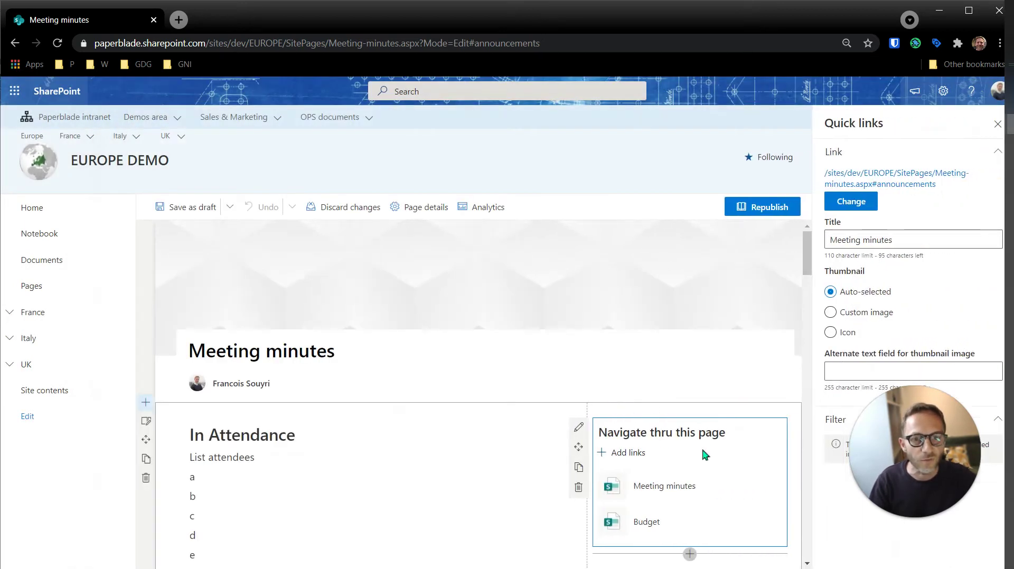
Step: Retitle the new link 'Announcements'
triple_click(905, 242)
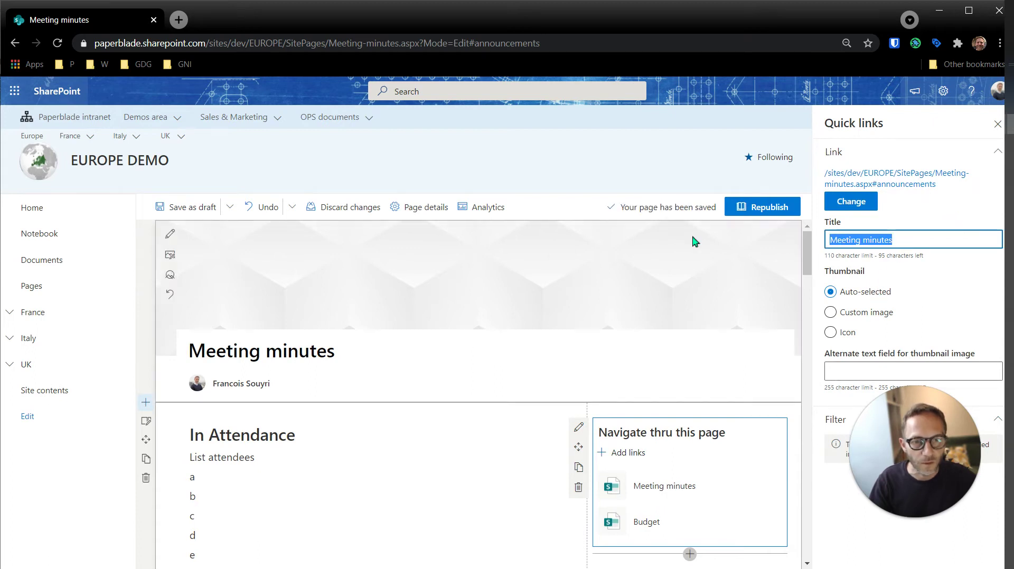
text(Announcment)
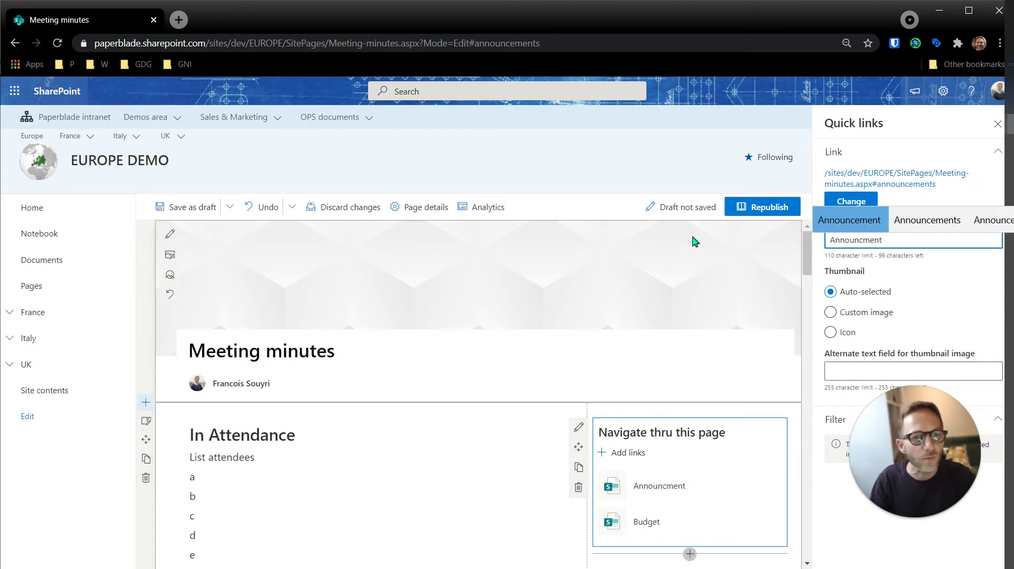
key(Return)
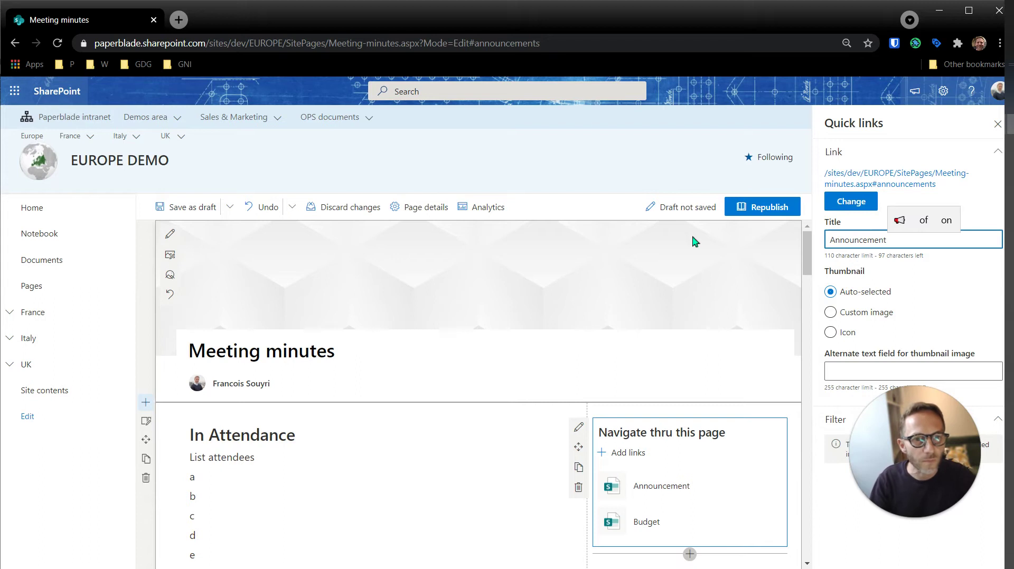
text(s)
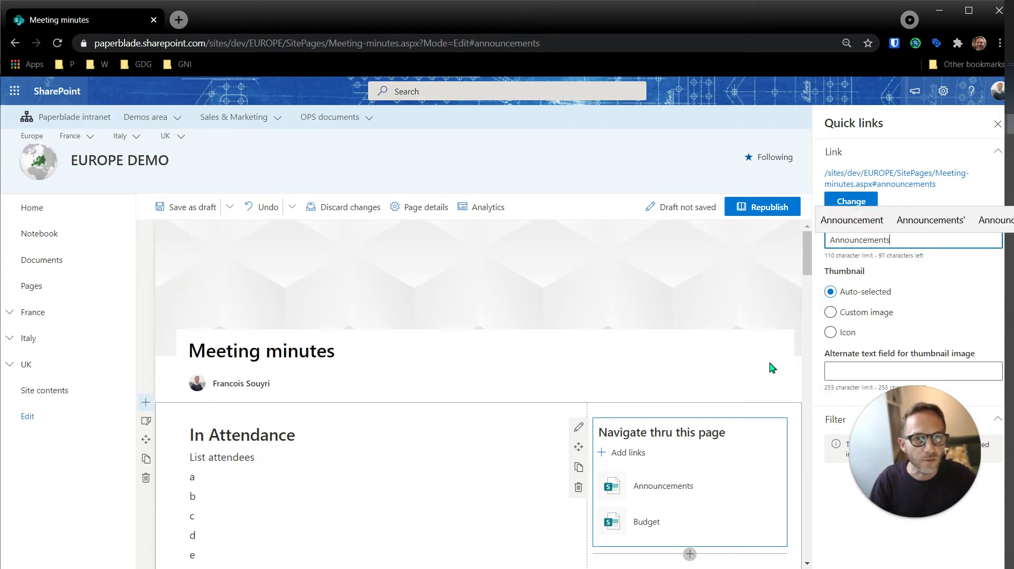
click(658, 484)
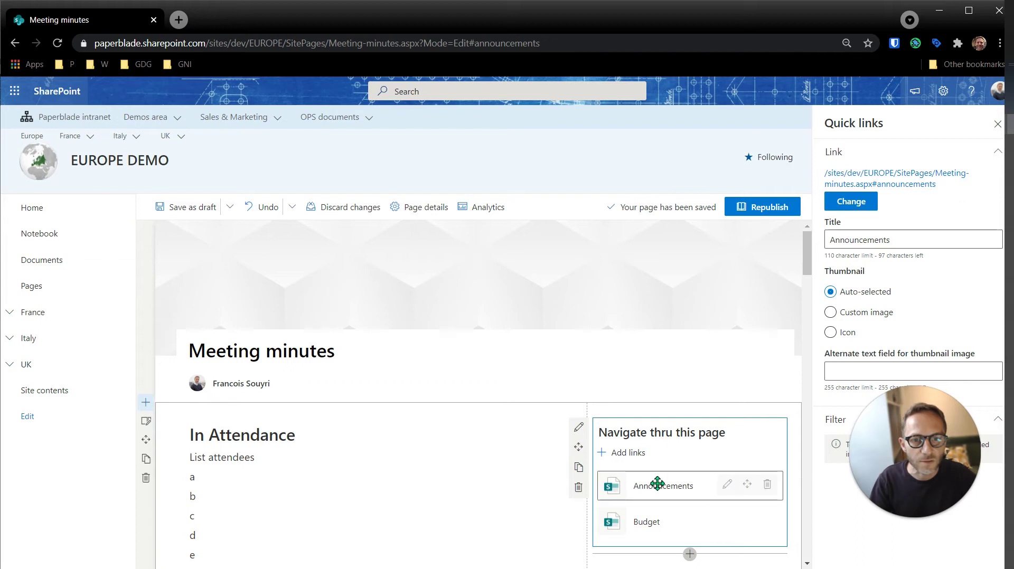
Step: Add a quick link to the #committee-reports address pasted from clipboard history
click(631, 453)
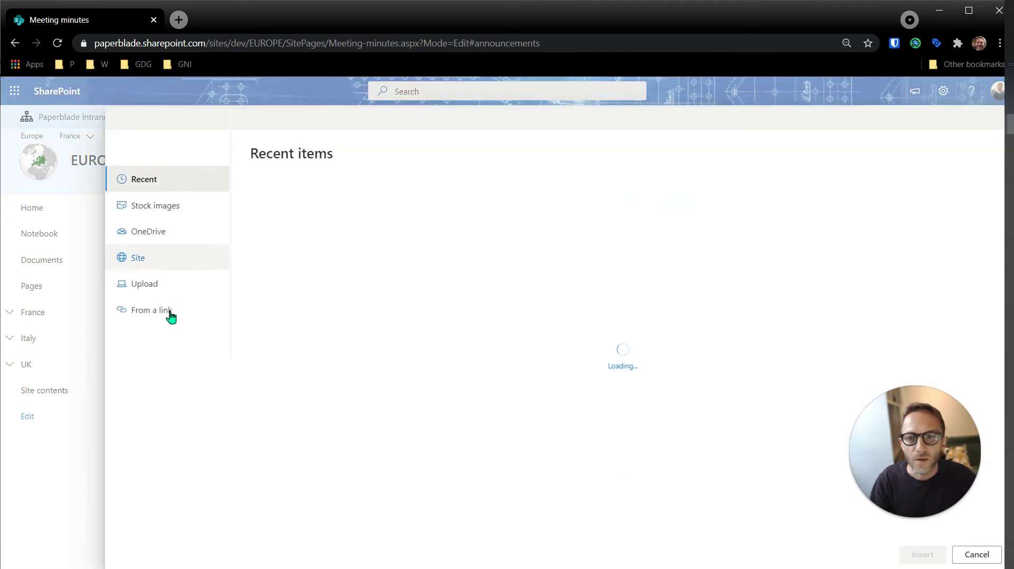
click(172, 316)
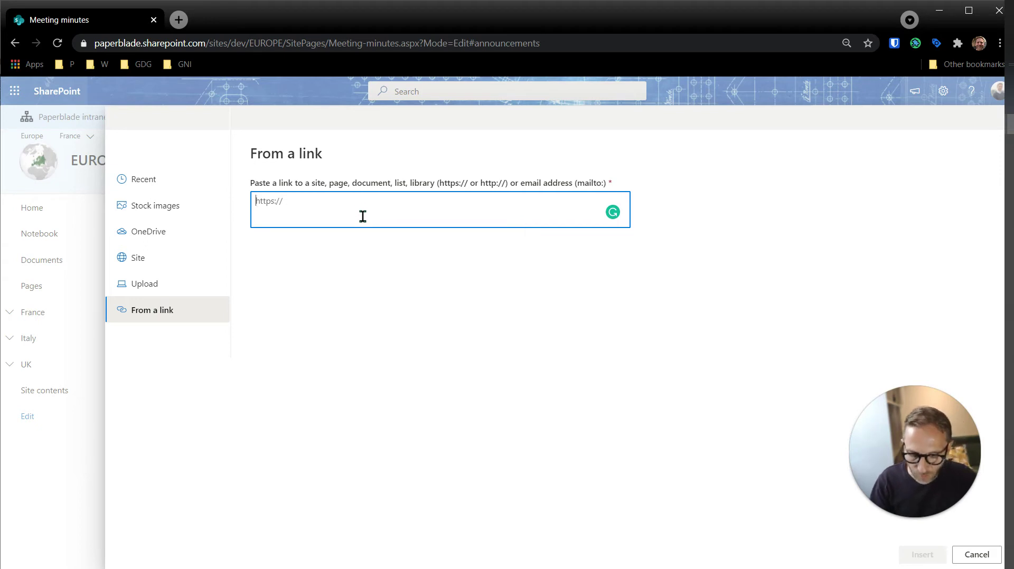
key(super+v)
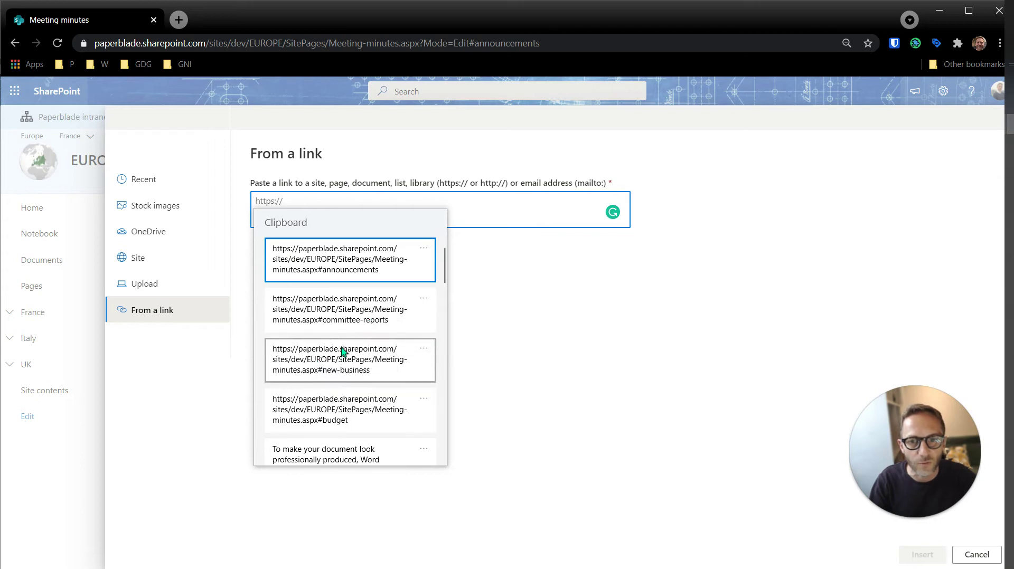
click(347, 327)
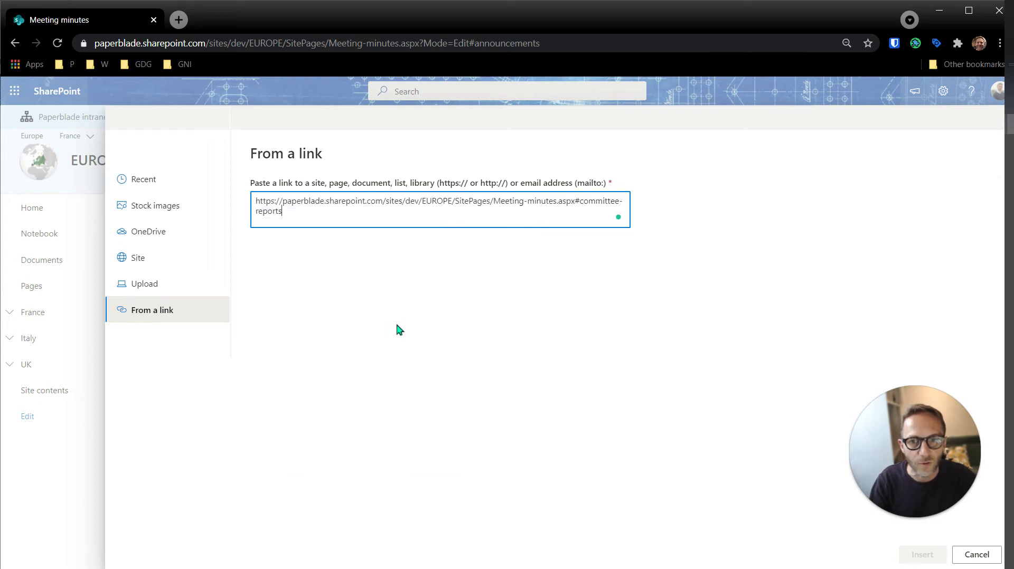
click(919, 553)
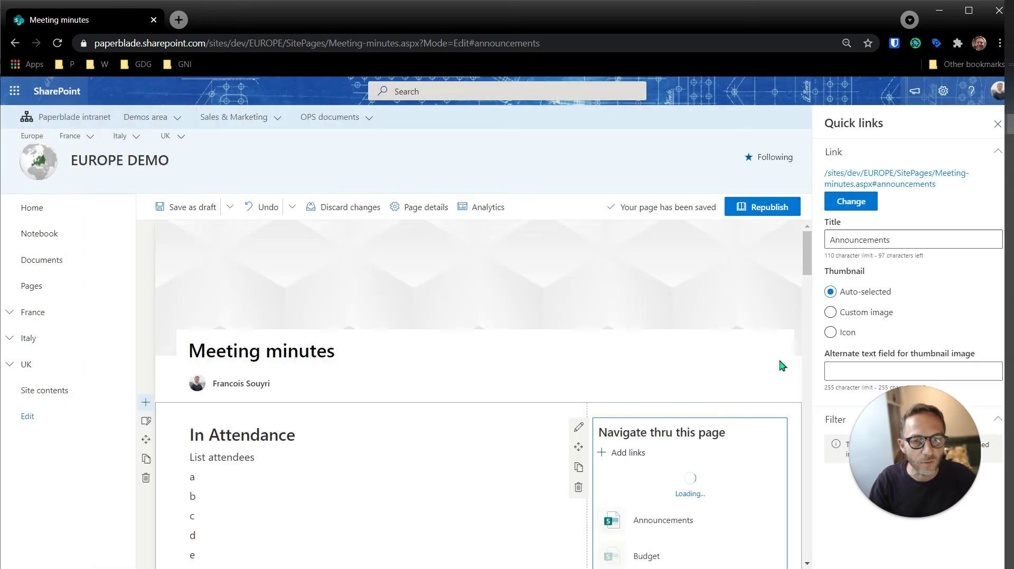
Step: Title the new link 'Committee report', fixing the 'Commitee' misspelling
triple_click(916, 242)
text(C)
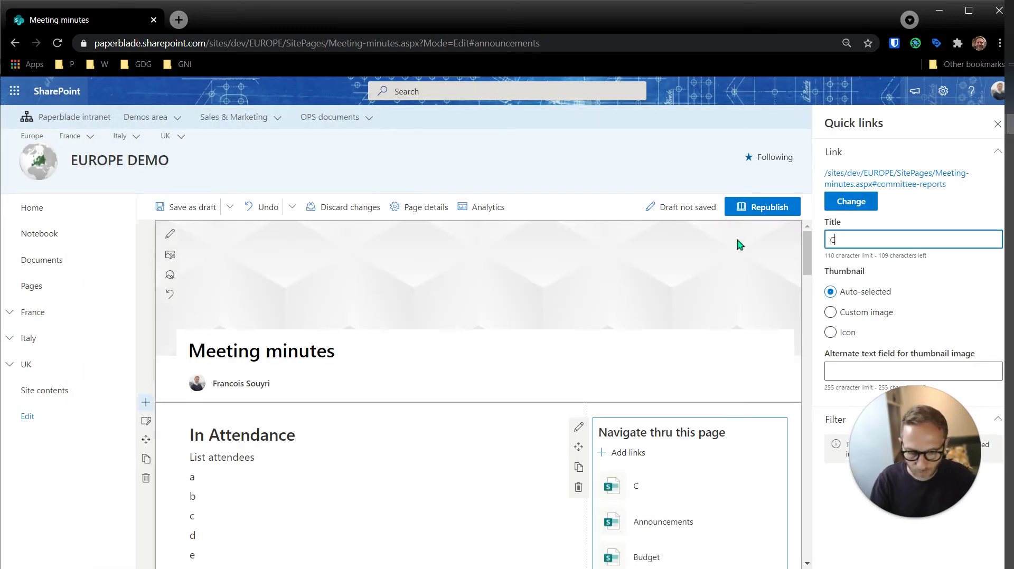
text(ommitee report)
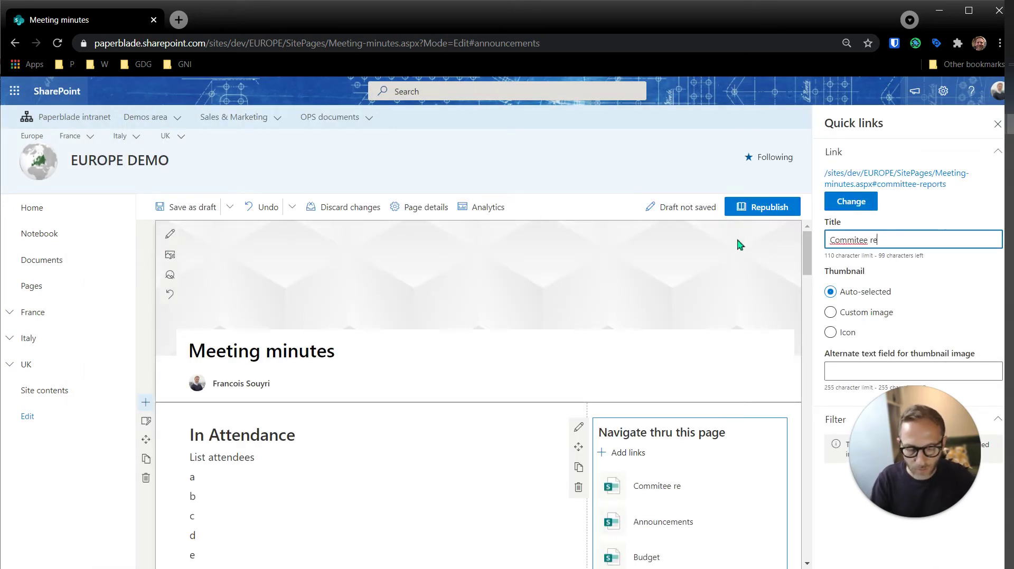
right_click(848, 241)
click(850, 252)
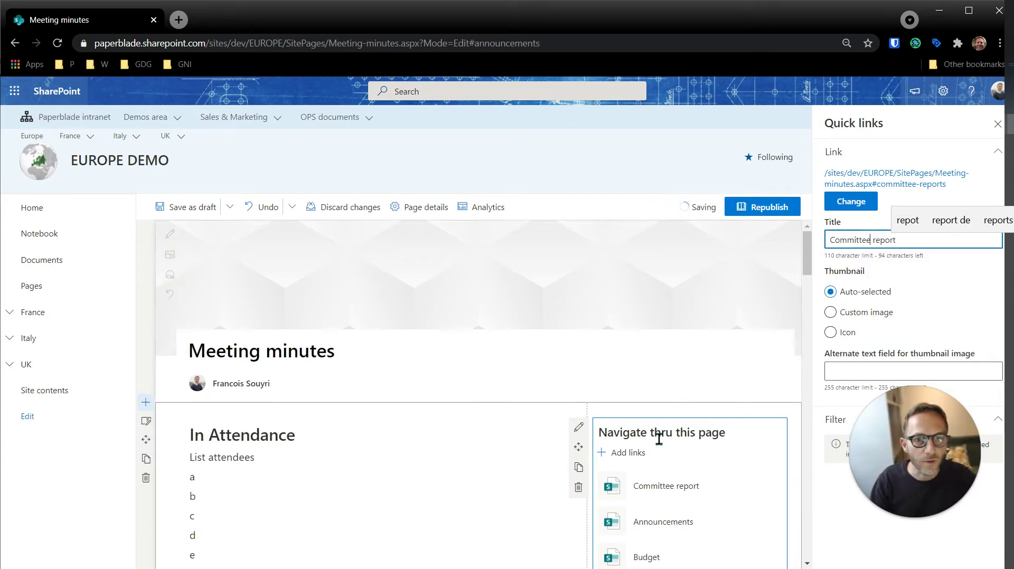
Step: Reorder the links to Budget, Committee report, New business, Announcements and republish
scroll(658, 439, down, 3)
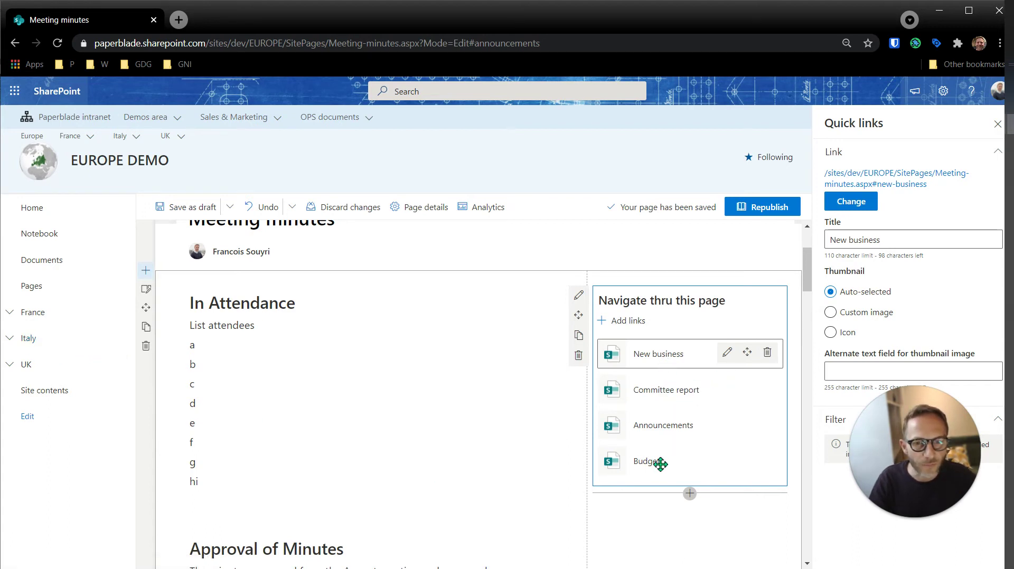
drag(661, 464, 664, 343)
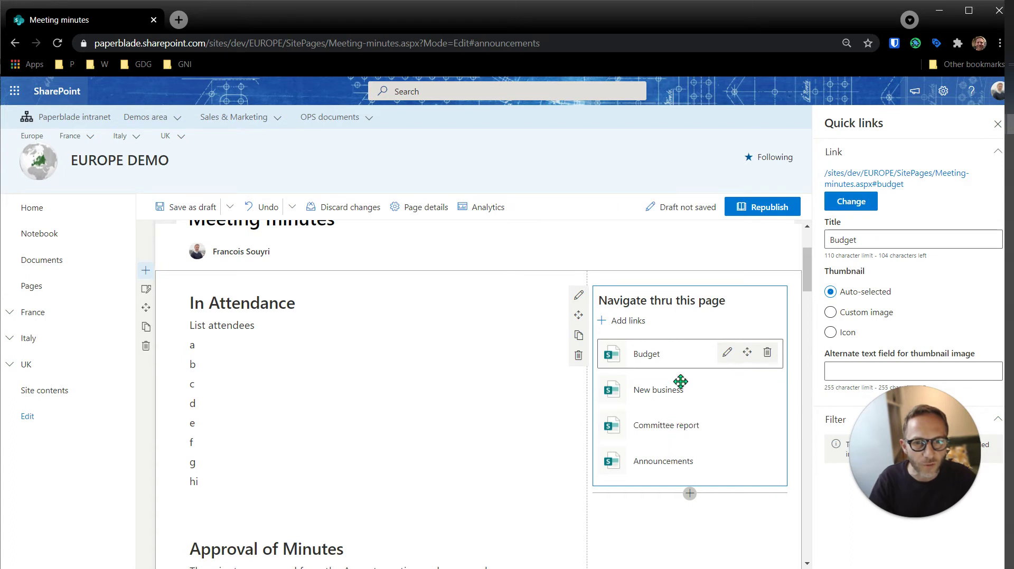
drag(680, 382, 668, 414)
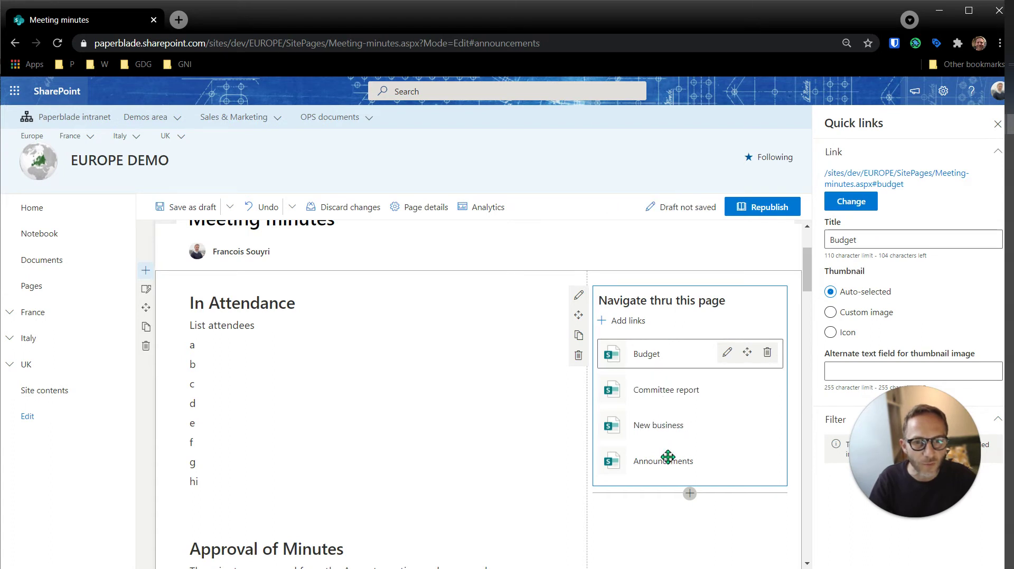
click(770, 208)
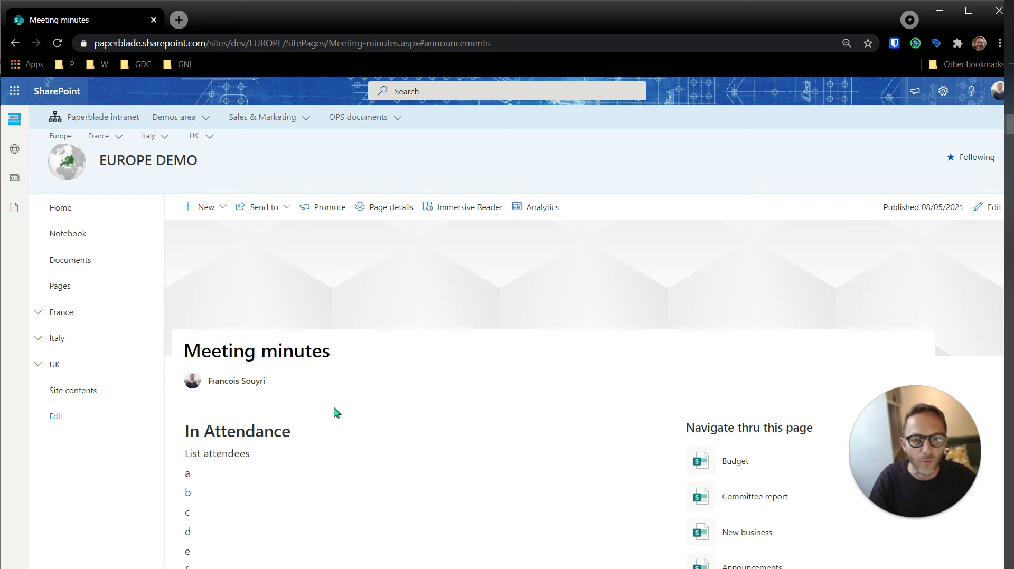
Step: Reload the page without the #announcements anchor in its address
scroll(338, 353, up, 15)
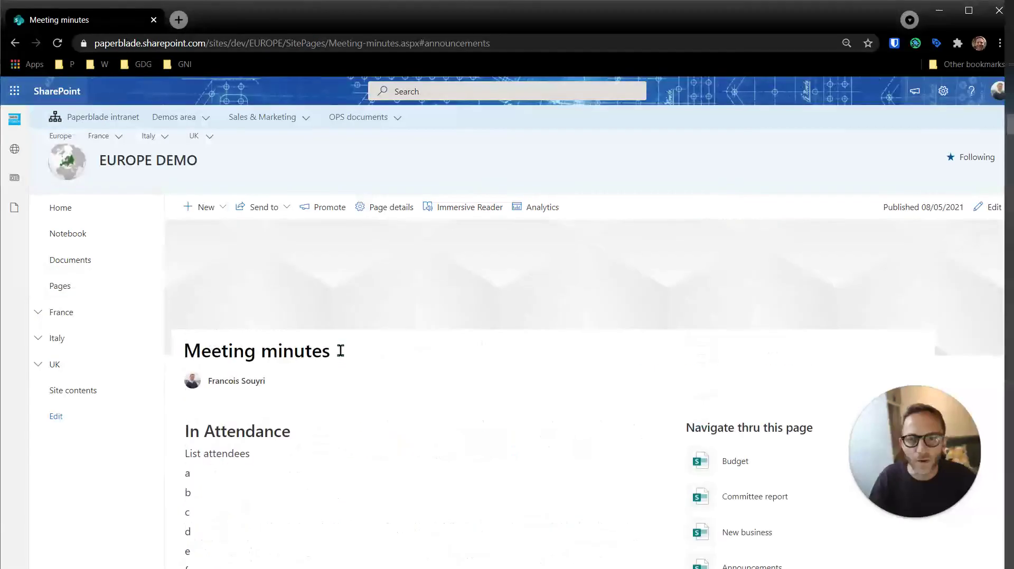
drag(421, 42, 589, 43)
key(BackSpace)
key(Return)
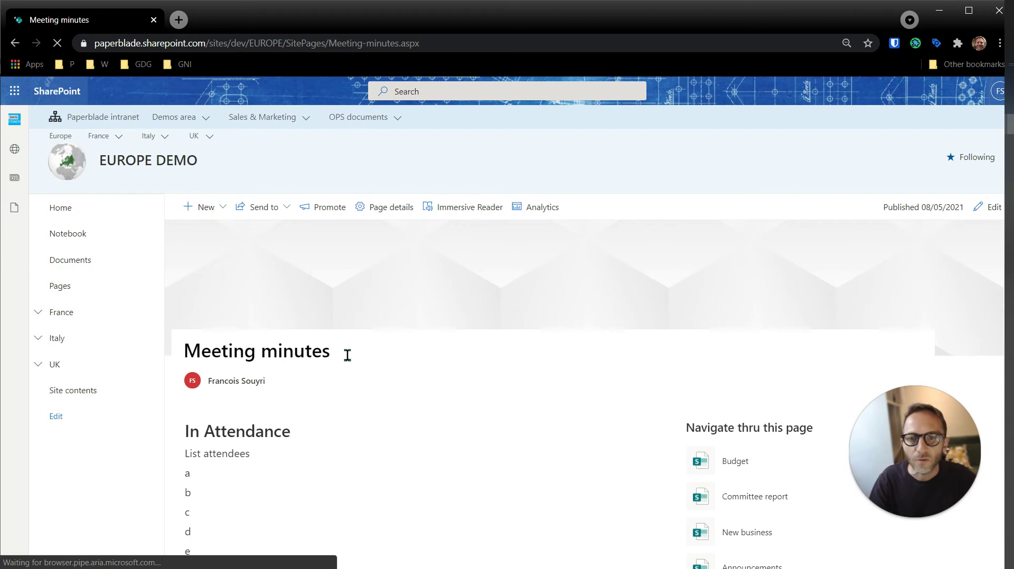
Step: Test the Budget and New business quick links jump to their sections
click(731, 465)
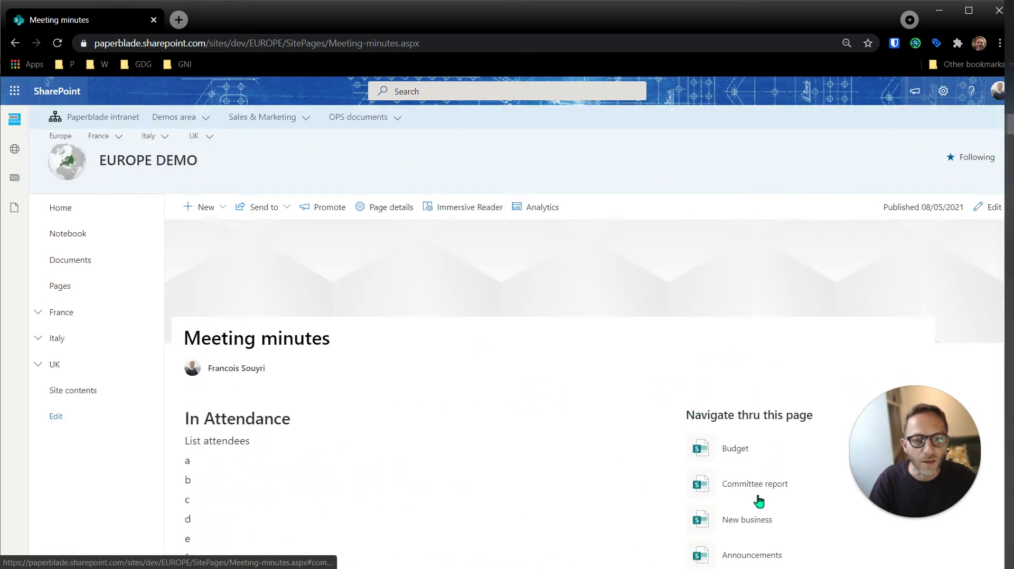
scroll(744, 423, down, 2)
click(748, 402)
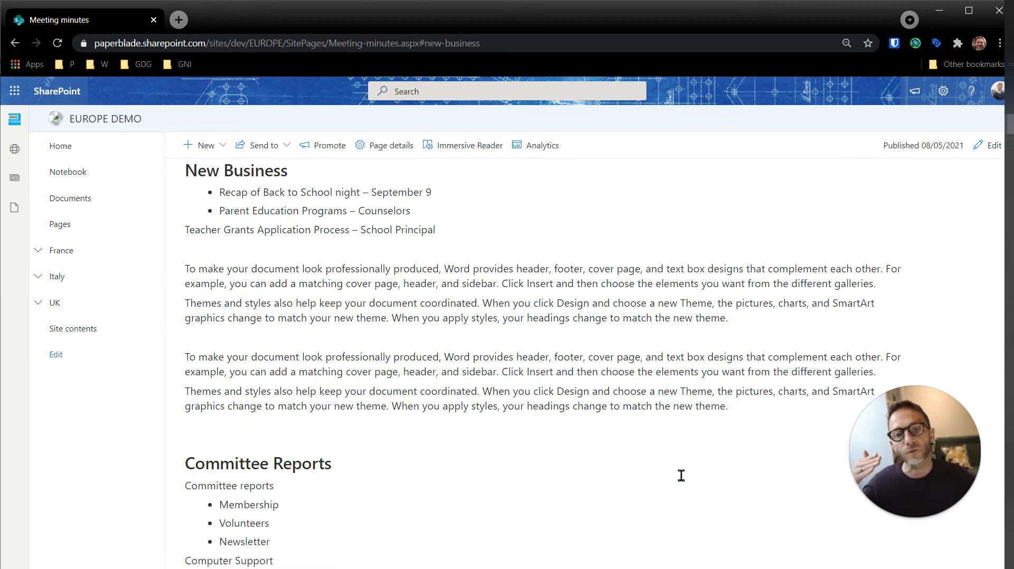
Step: Put the Meeting minutes page back into edit mode
scroll(686, 455, down, 10)
scroll(681, 434, up, 15)
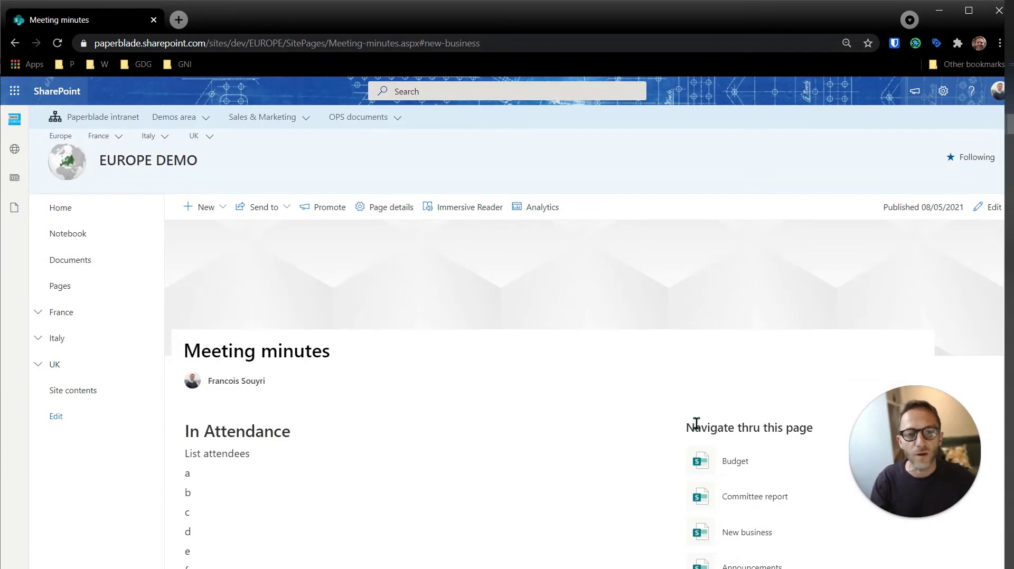
scroll(698, 418, down, 2)
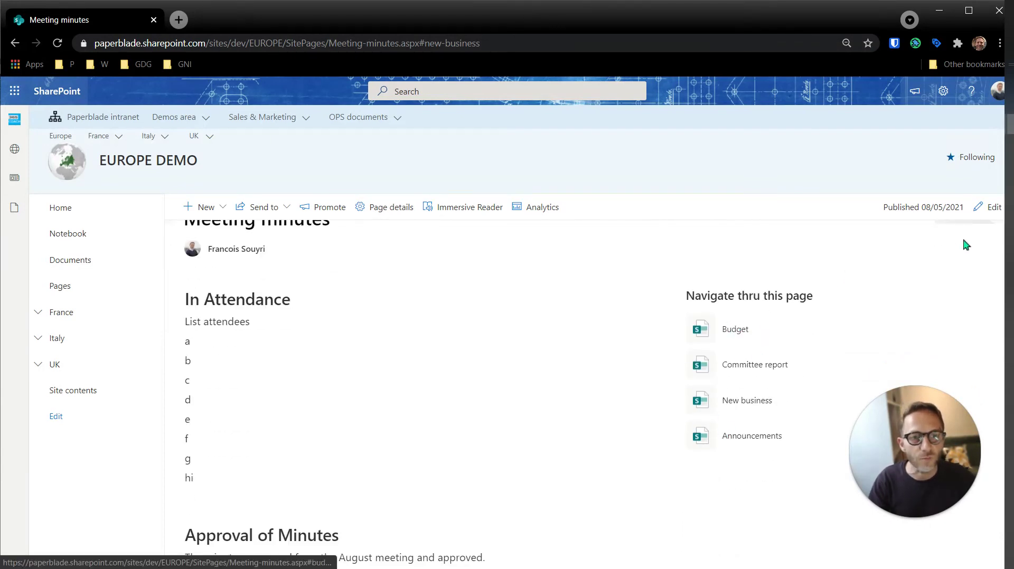
click(990, 207)
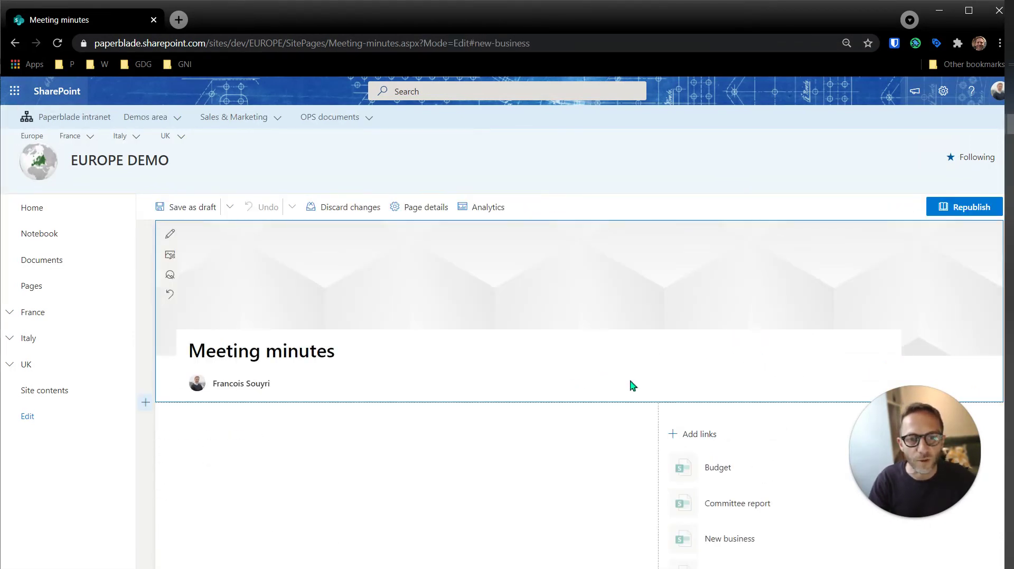
Step: Open the Budget link's settings in the Navigate thru this page web part and choose Custom image thumbnail
scroll(629, 385, down, 5)
scroll(816, 304, up, 4)
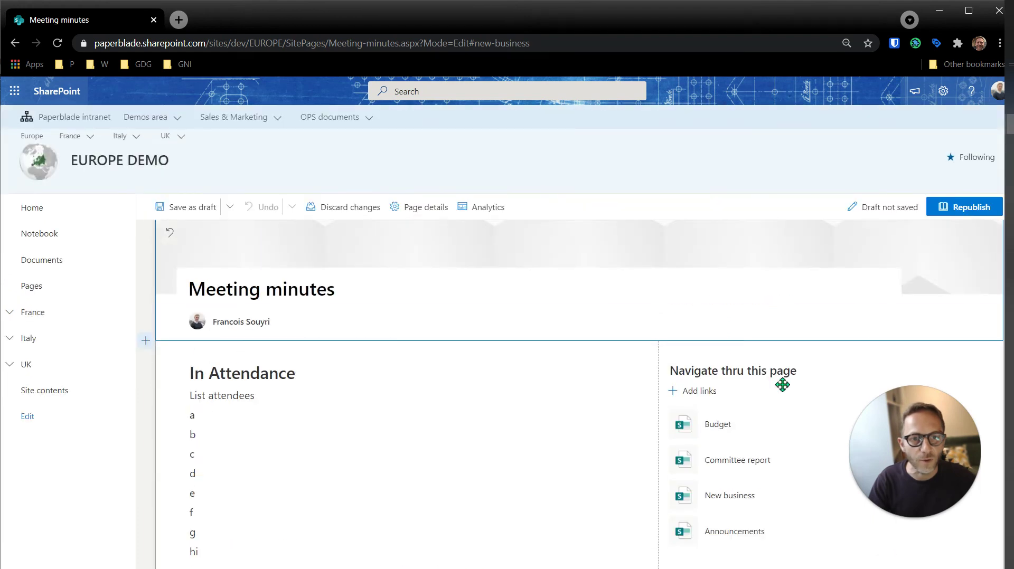
click(781, 404)
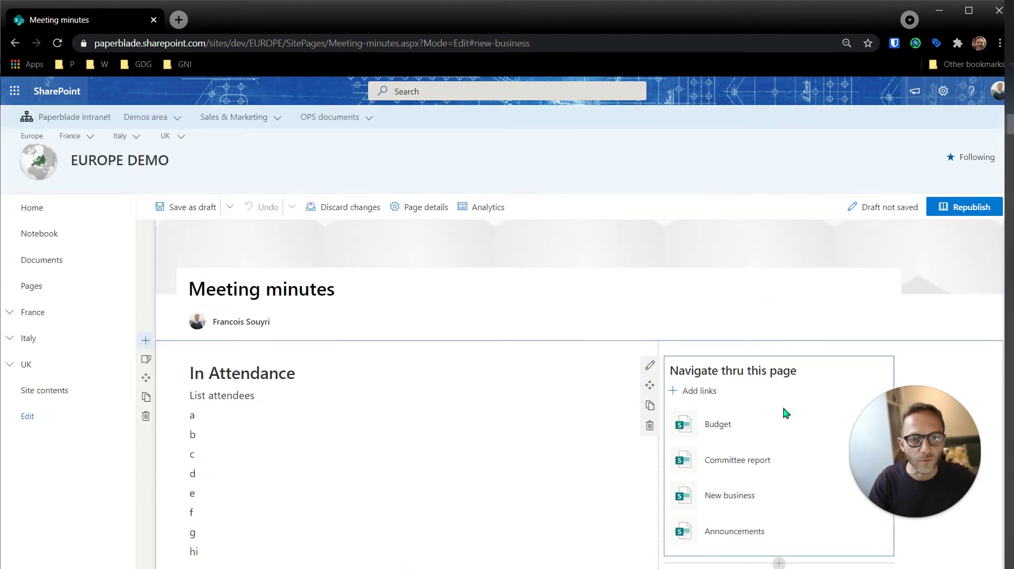
click(650, 365)
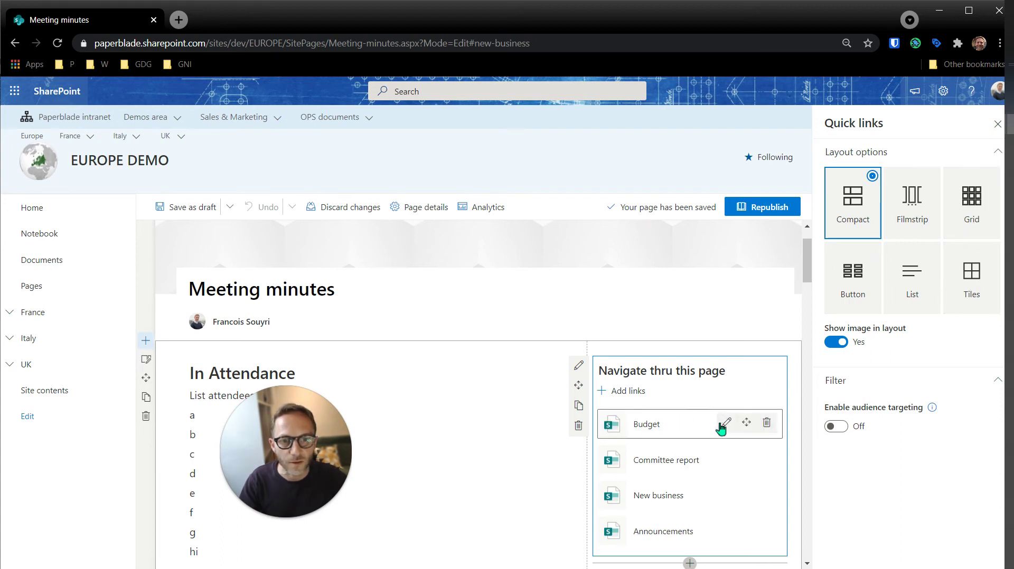
click(727, 423)
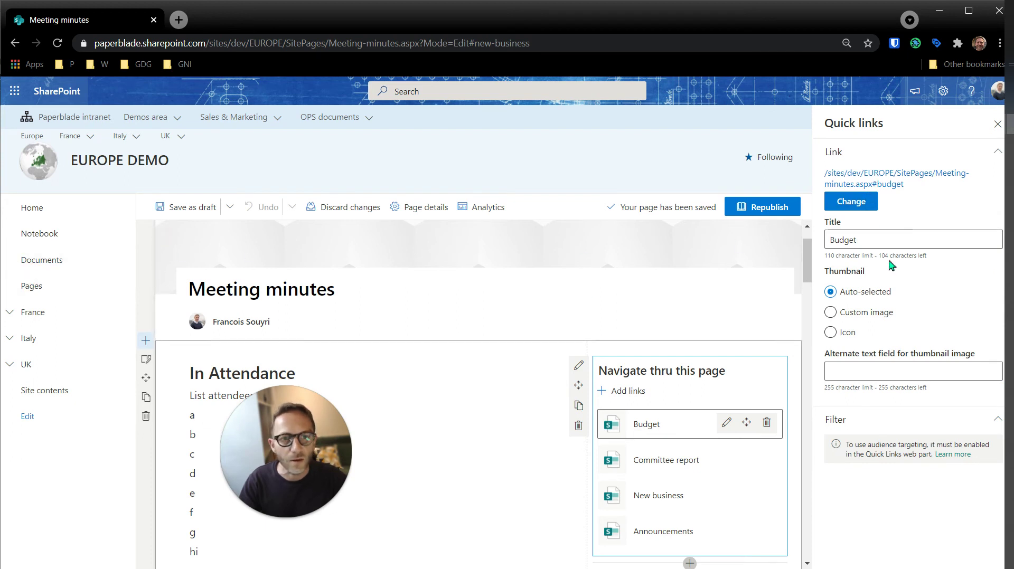
click(852, 311)
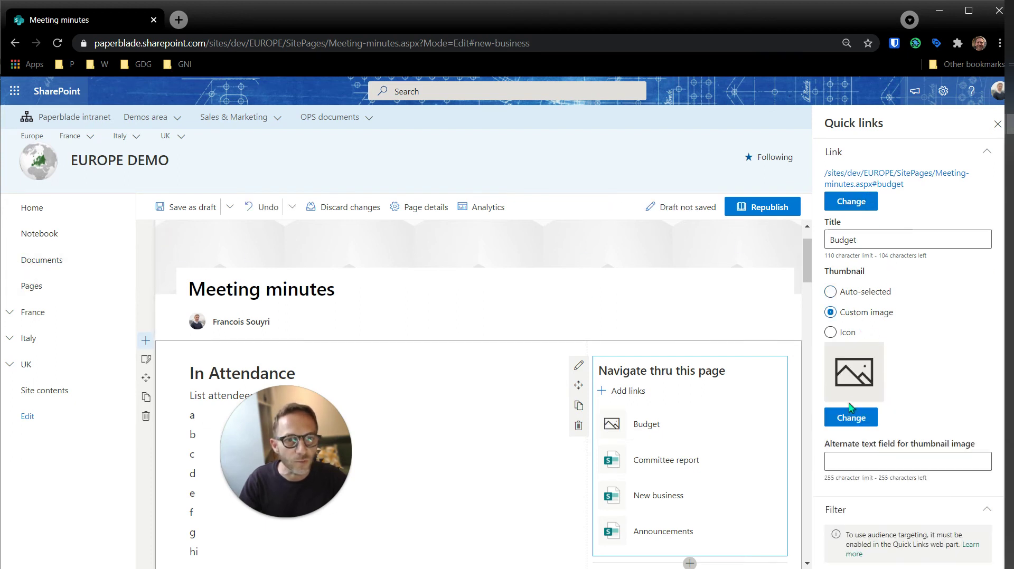
Step: Set Budget's thumbnail to the pen-and-chart stock photo found by searching 'budget'
click(851, 418)
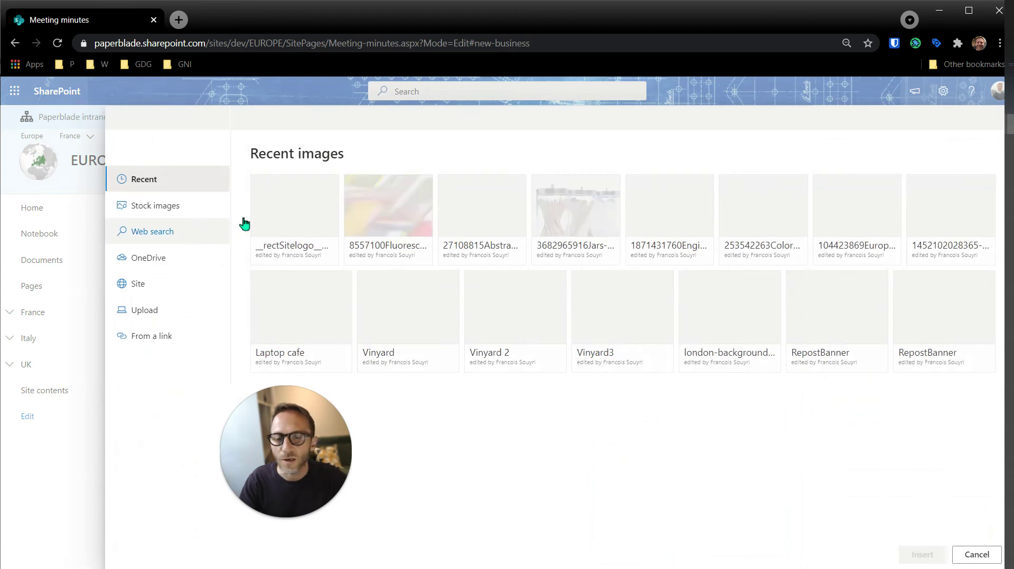
click(164, 208)
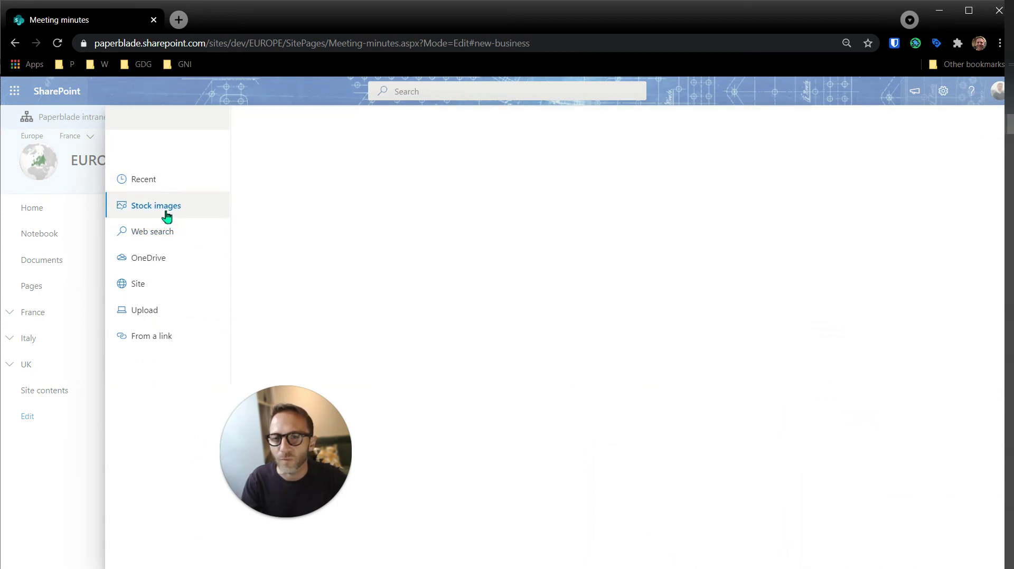
key(Escape)
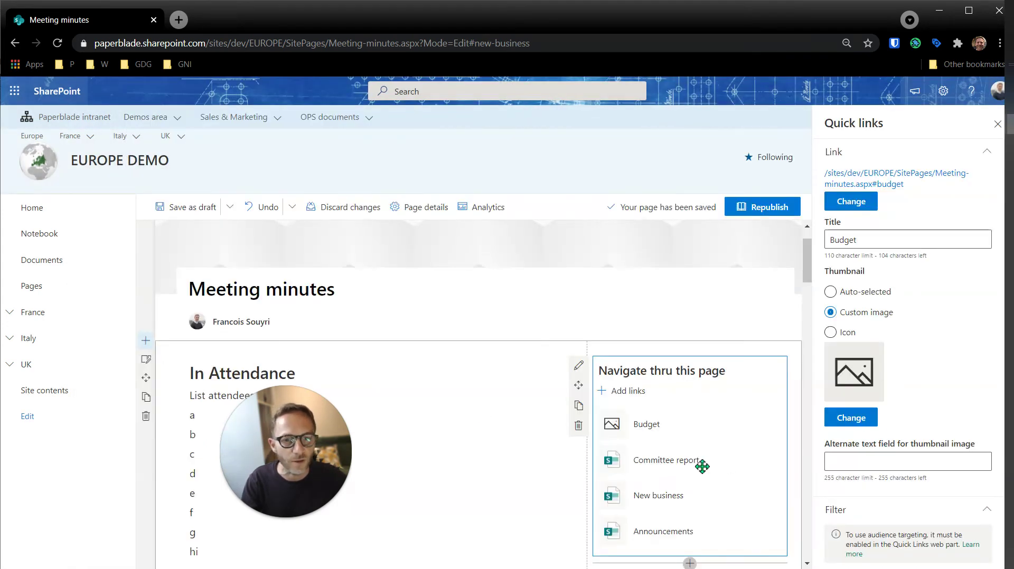
click(852, 418)
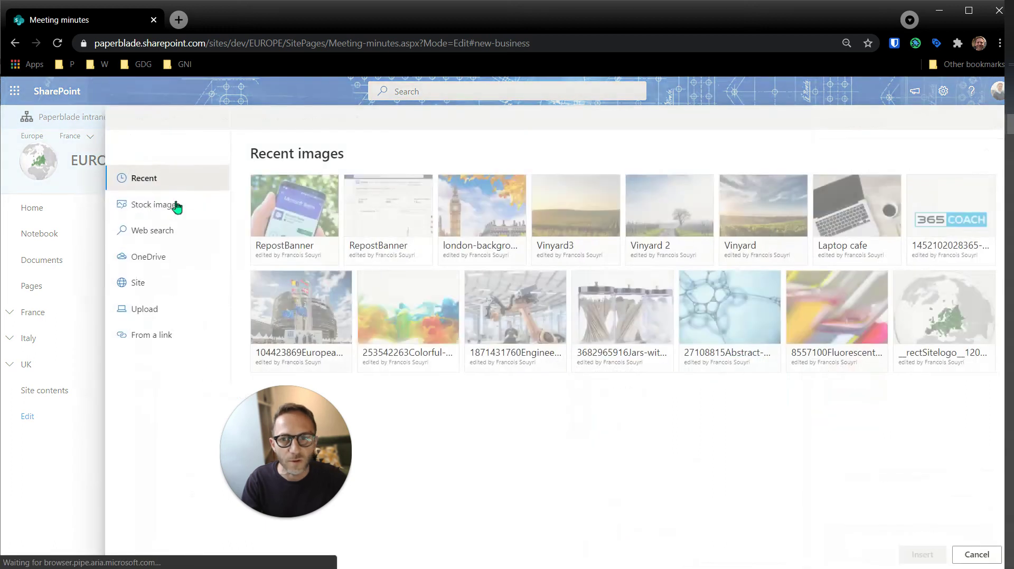
click(156, 206)
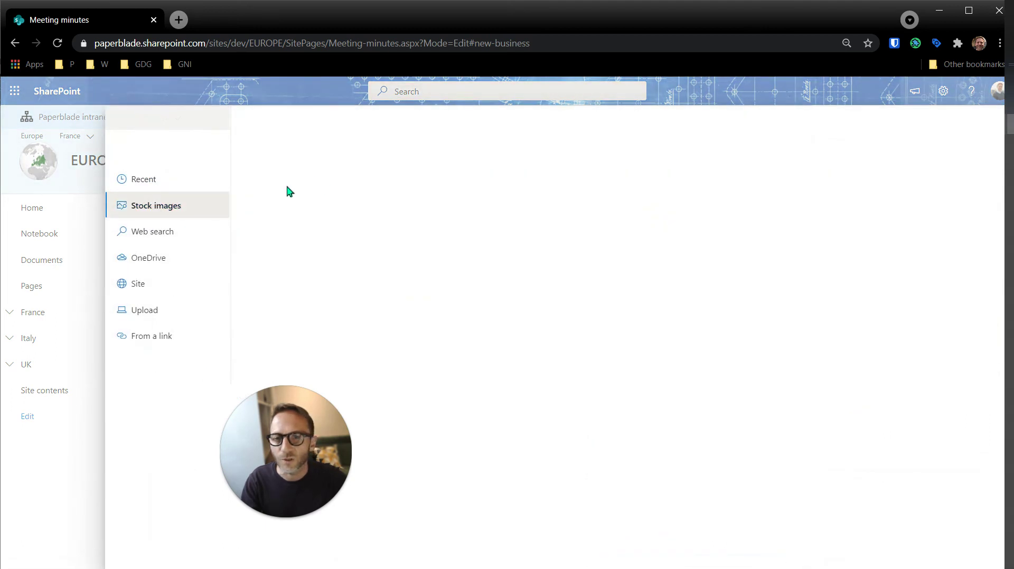
text(budget)
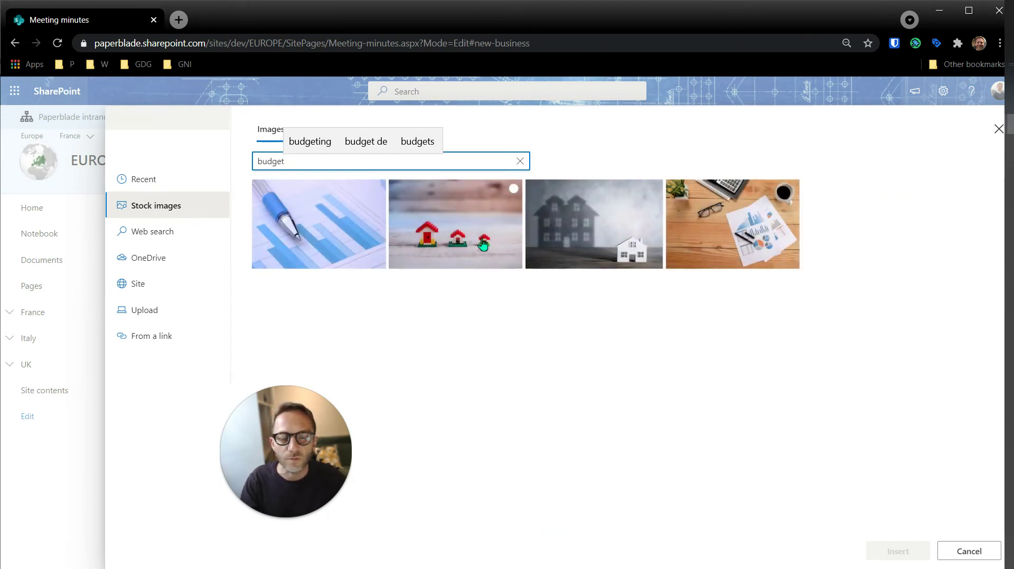
click(333, 247)
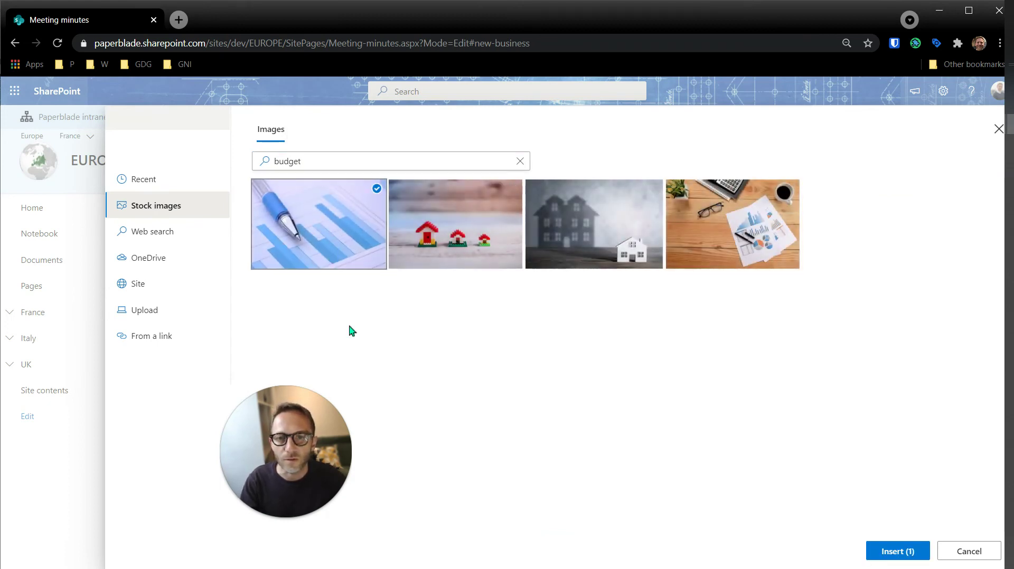
click(886, 554)
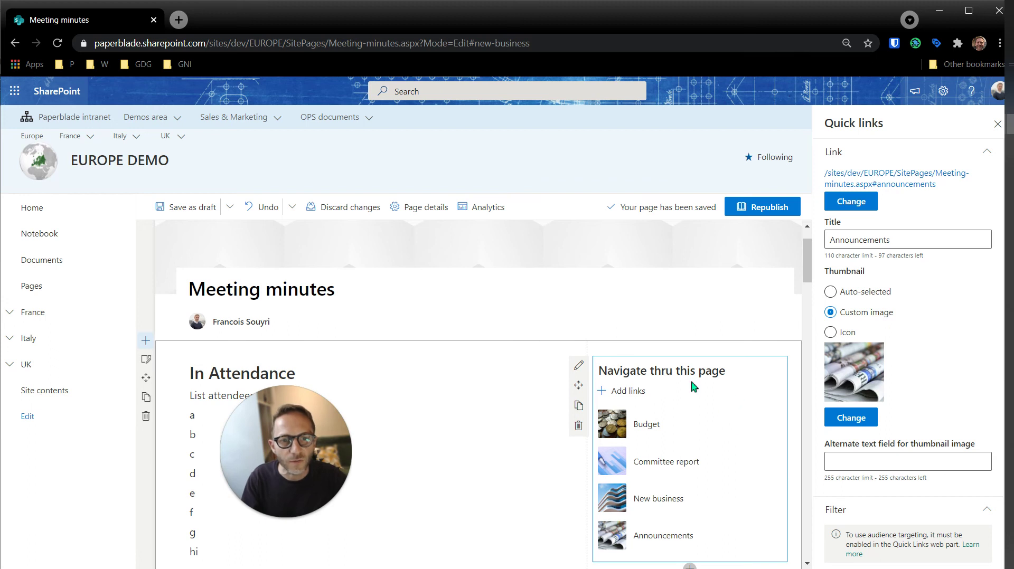
Step: Switch the quick links layout to Tiles after trying Grid and Button
click(578, 365)
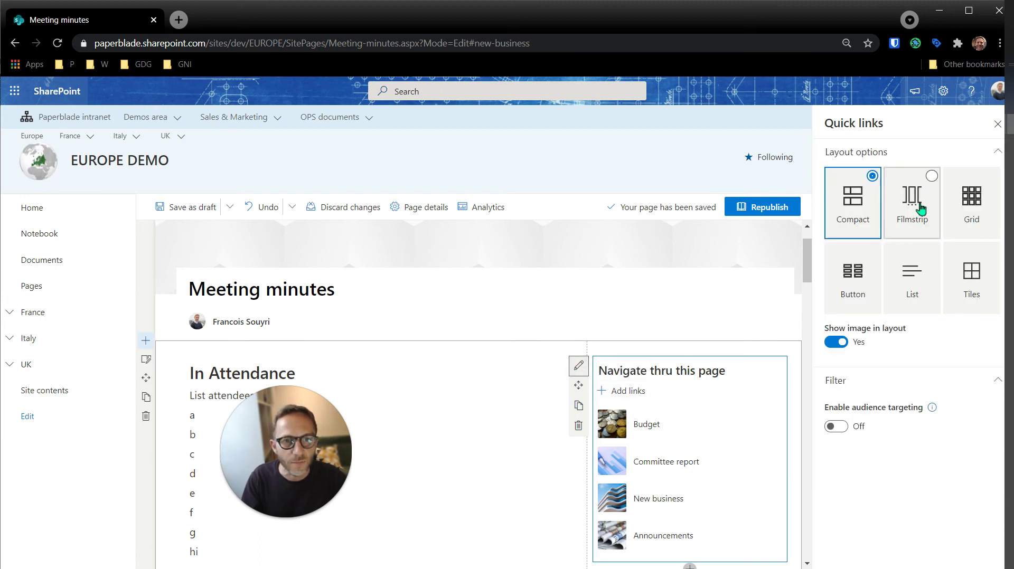
click(966, 208)
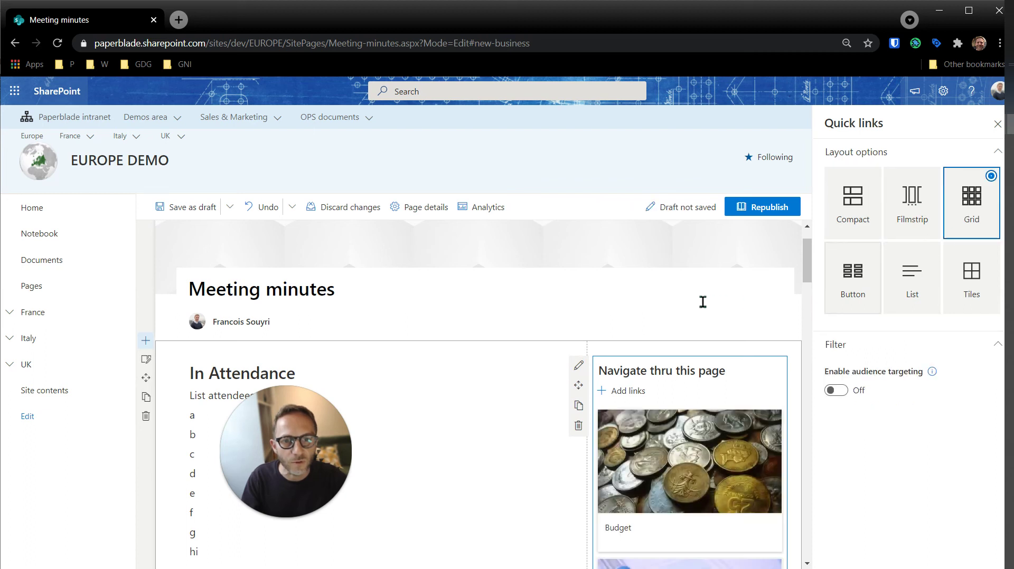
scroll(702, 301, down, 3)
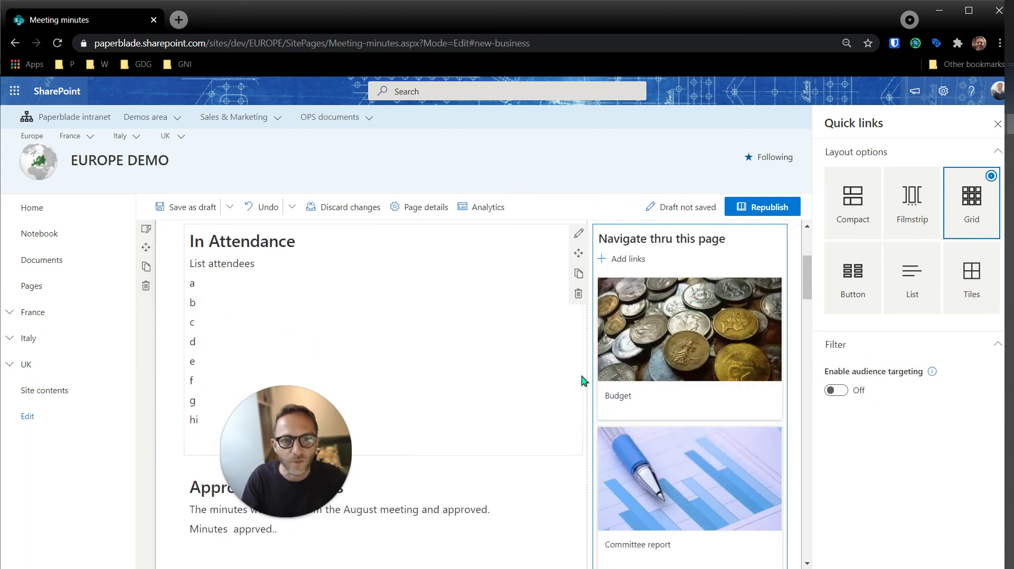
click(864, 289)
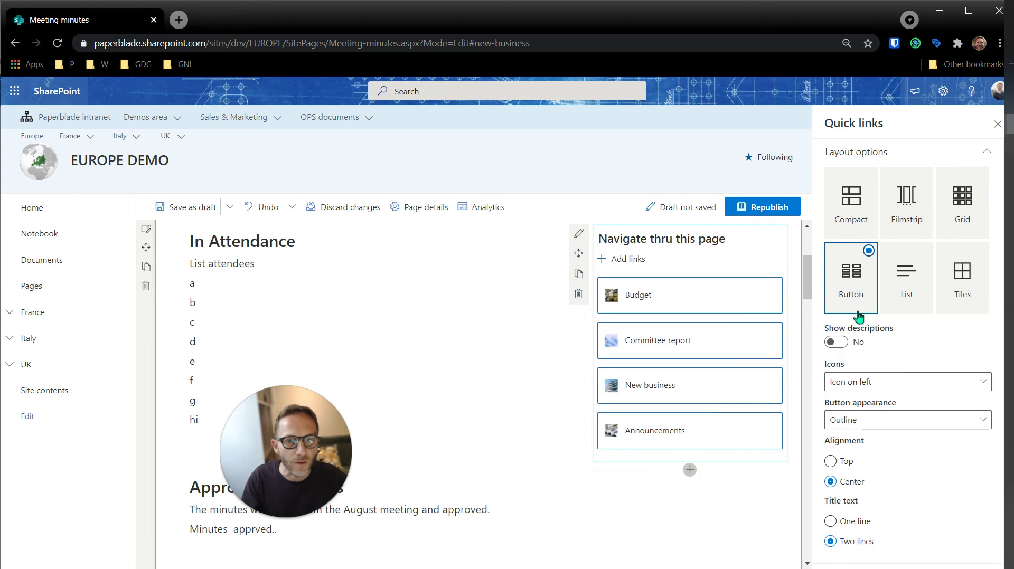
click(967, 297)
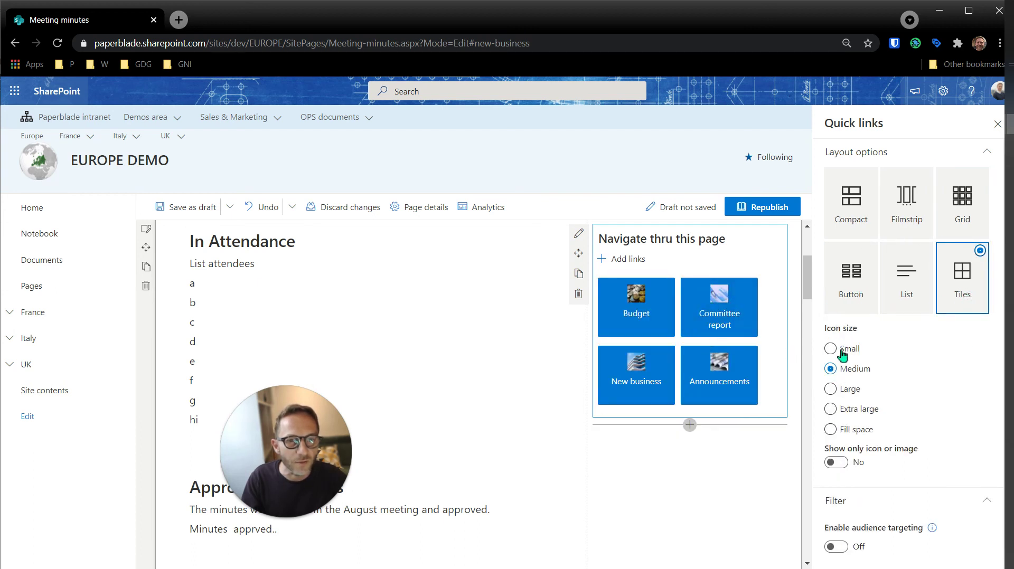
Step: Set the tile icon size to Fill space so photos cover each tile
click(841, 391)
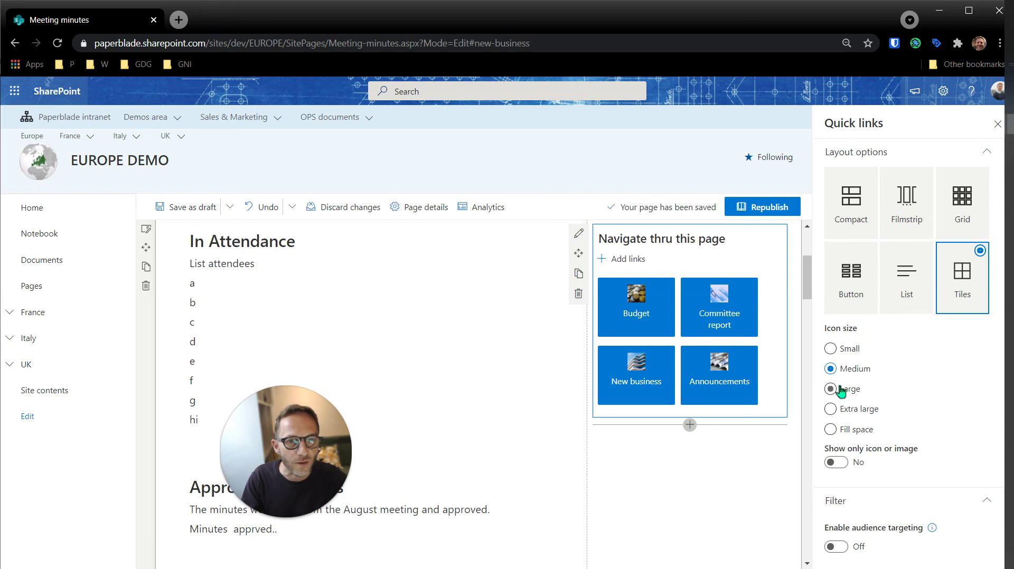
click(834, 349)
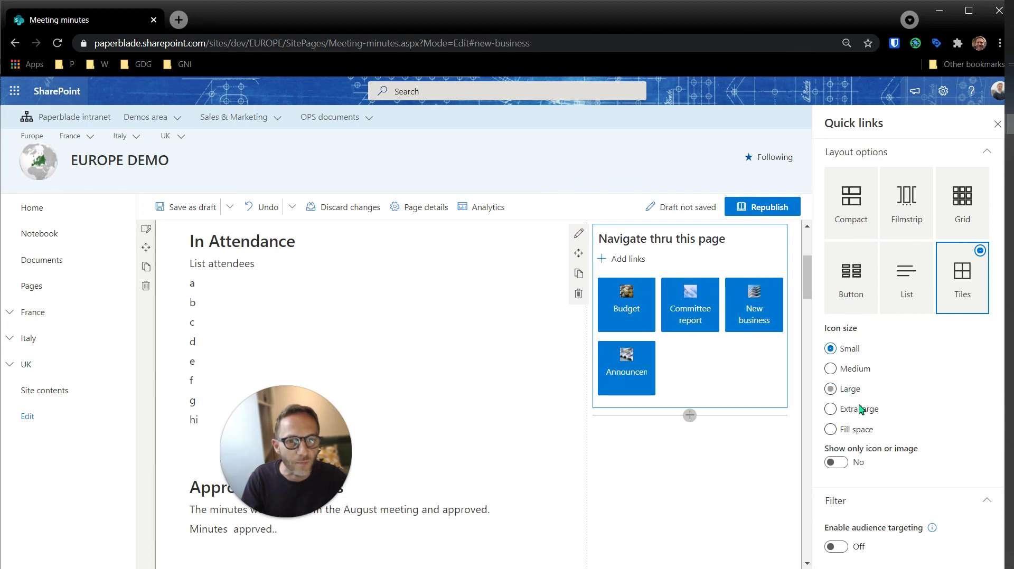
click(860, 431)
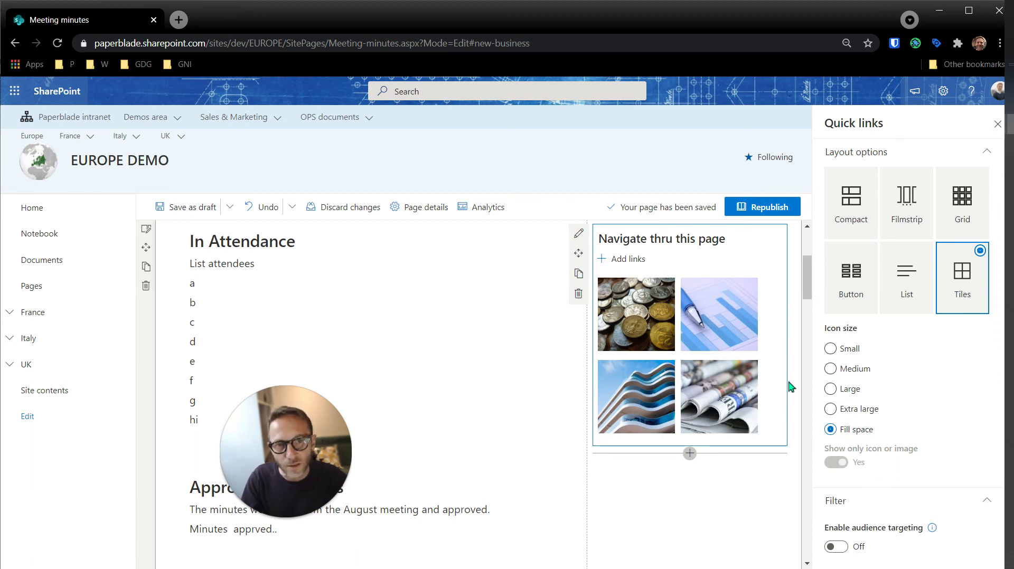
click(853, 412)
click(843, 376)
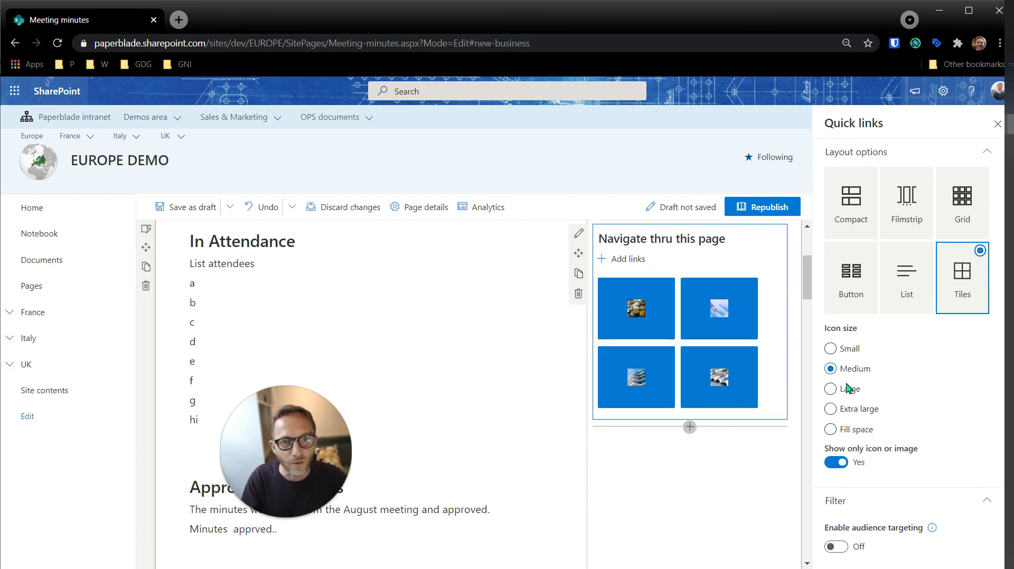
click(847, 389)
click(852, 430)
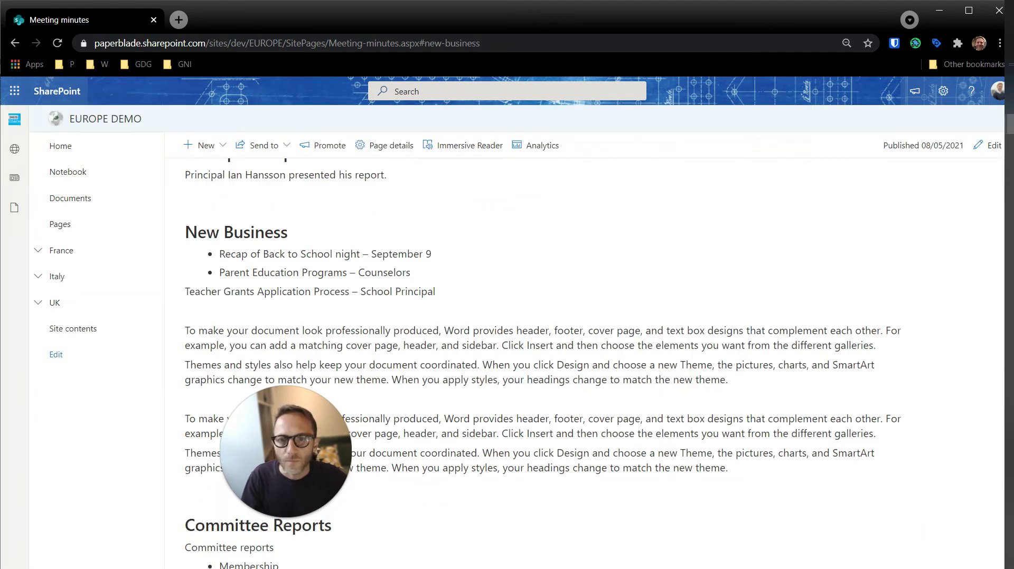
Step: Verify the Announcements photo tile jumps to the Announcements section of the published page
scroll(760, 284, up, 10)
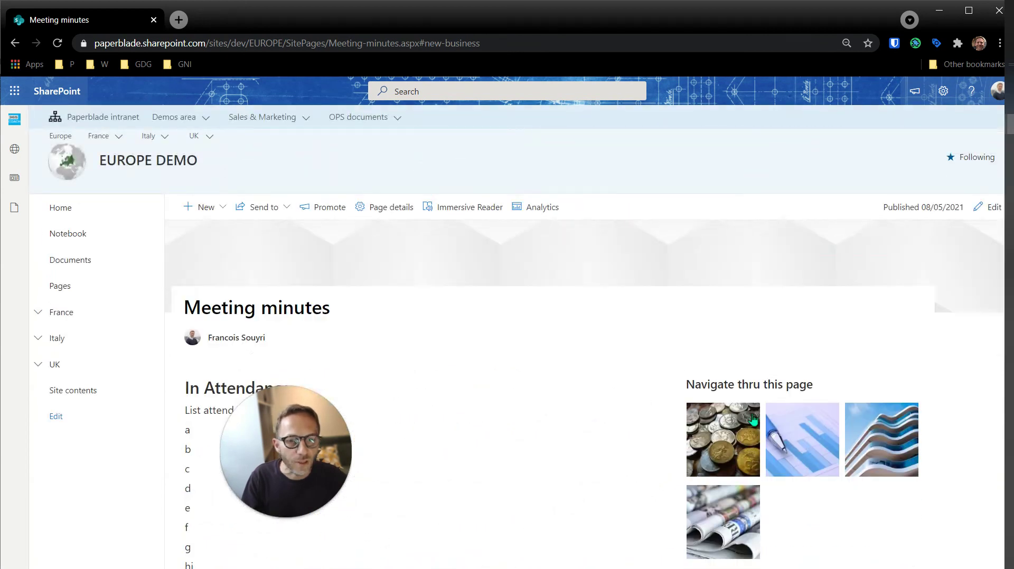
scroll(729, 353, down, 2)
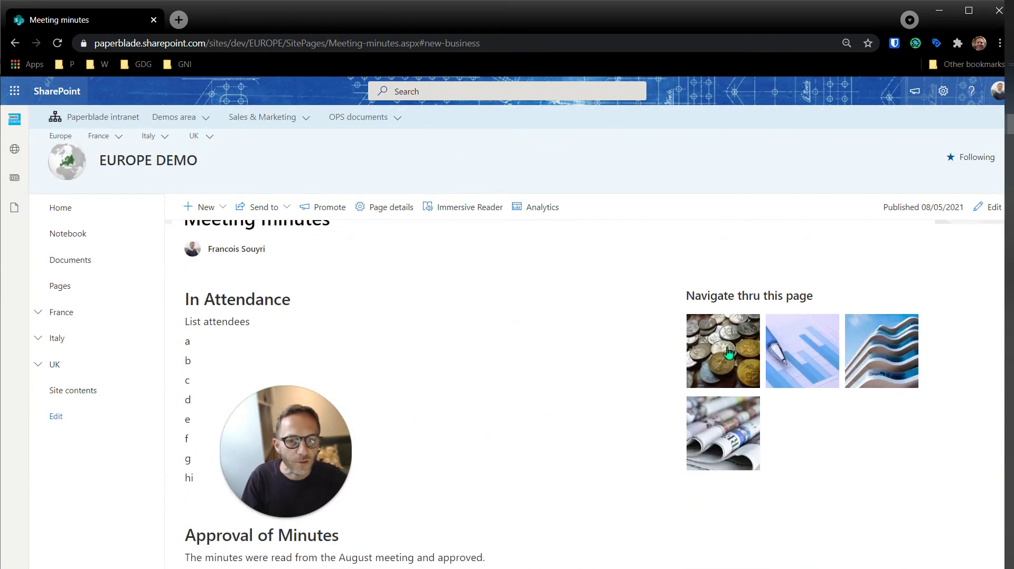
click(713, 439)
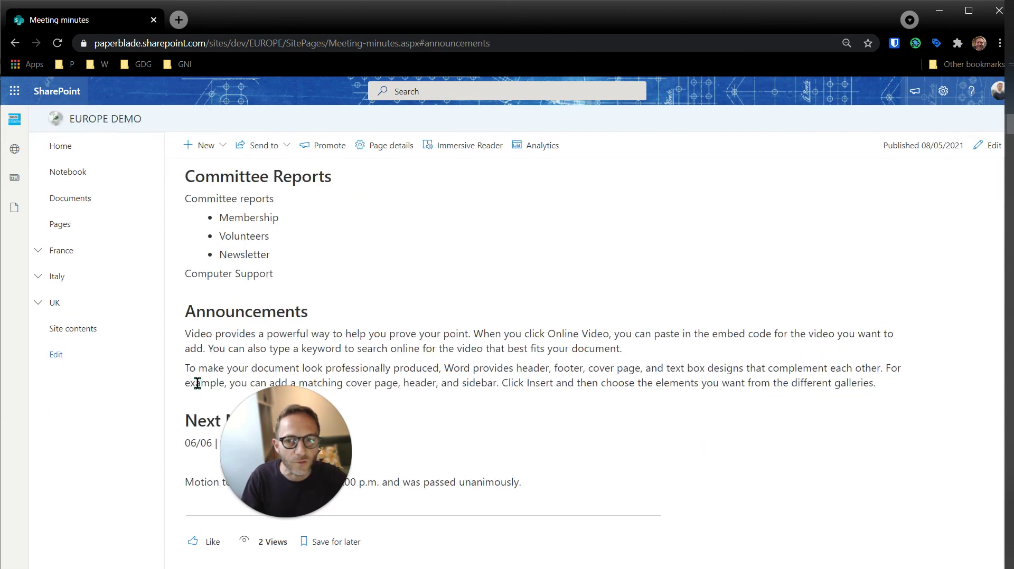
scroll(419, 338, up, 10)
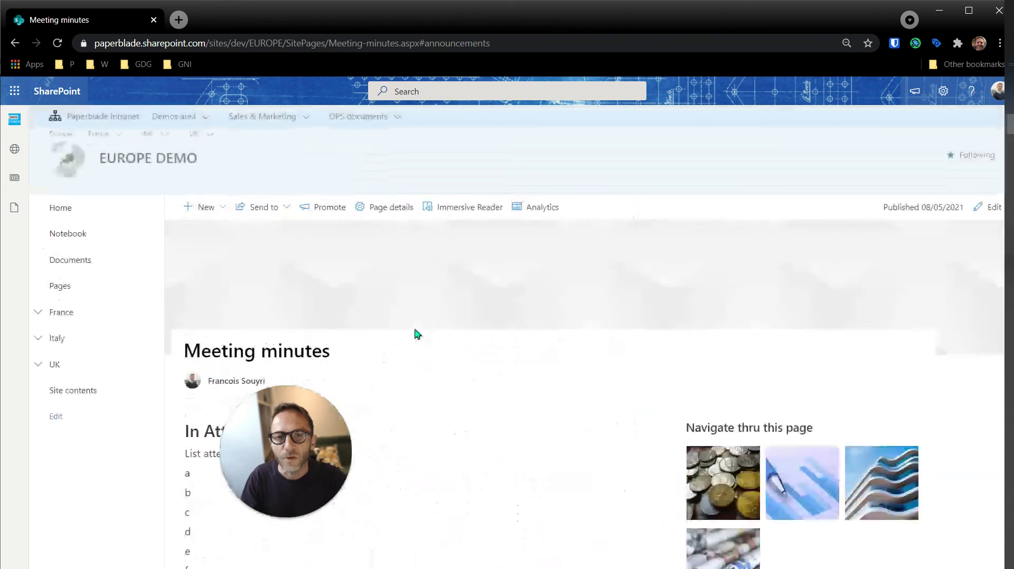